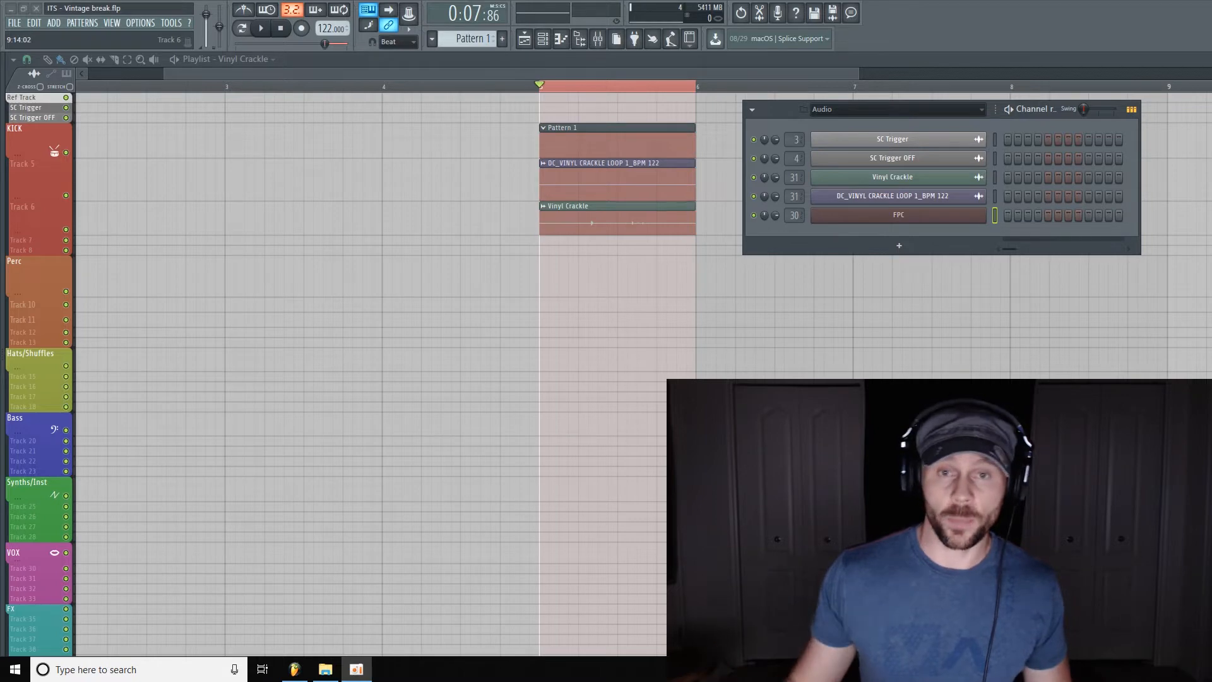
Load the fpc_breakbeat1_01 MIDI loop from the Breakbeat Loops folder into the FPC channel
left_click(887, 218)
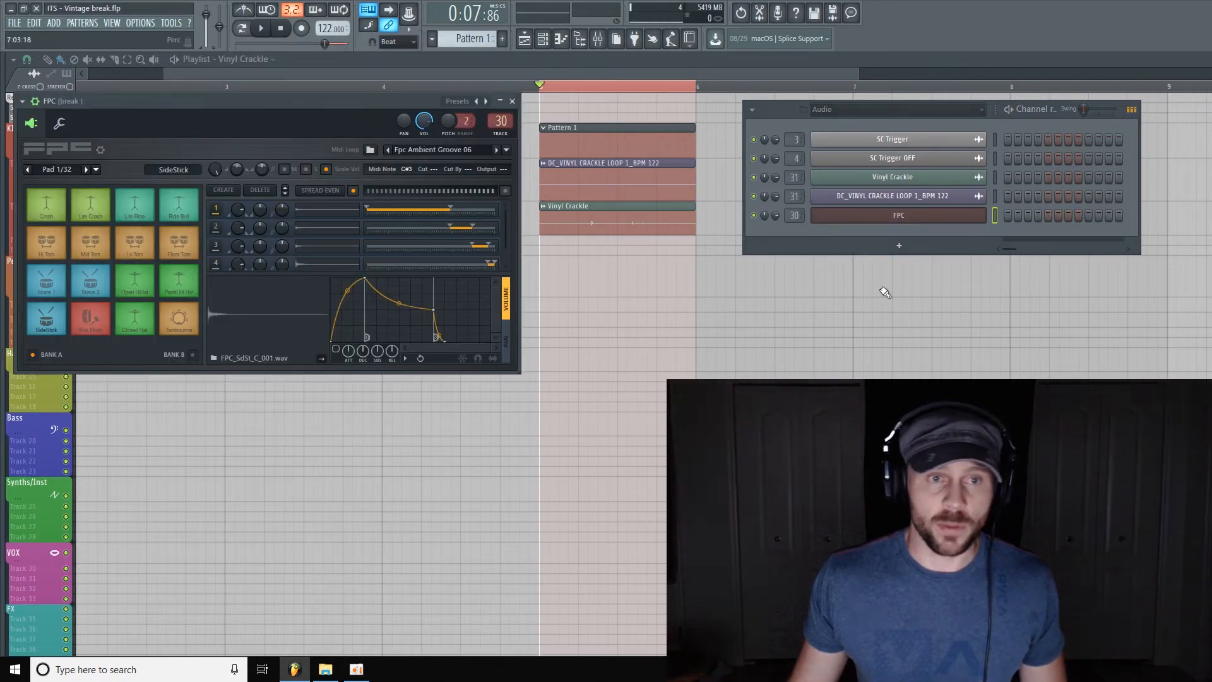
left_click_drag(314, 96, 306, 95)
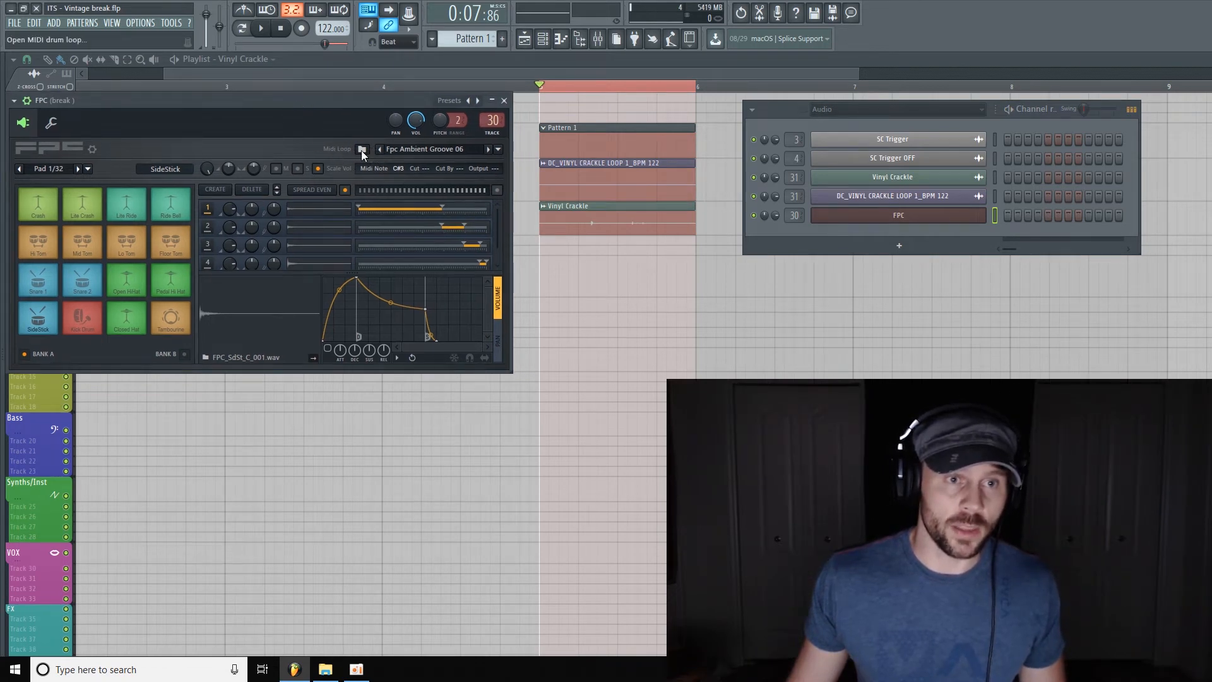
left_click(362, 150)
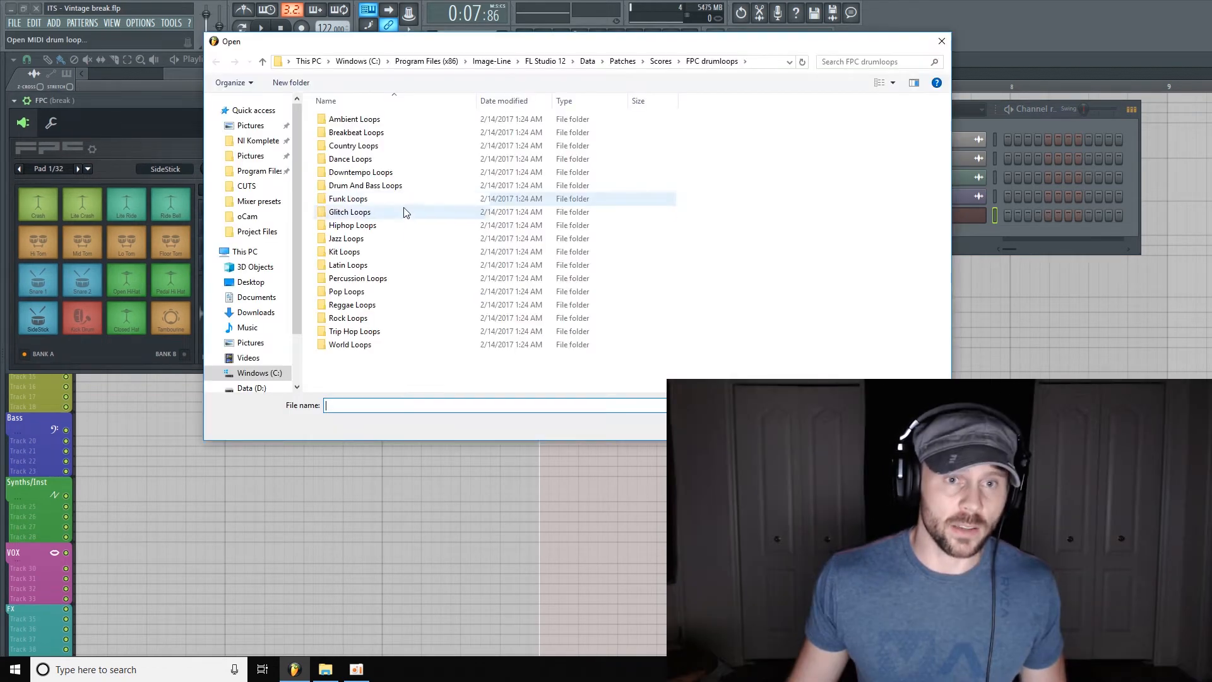
left_click(376, 135)
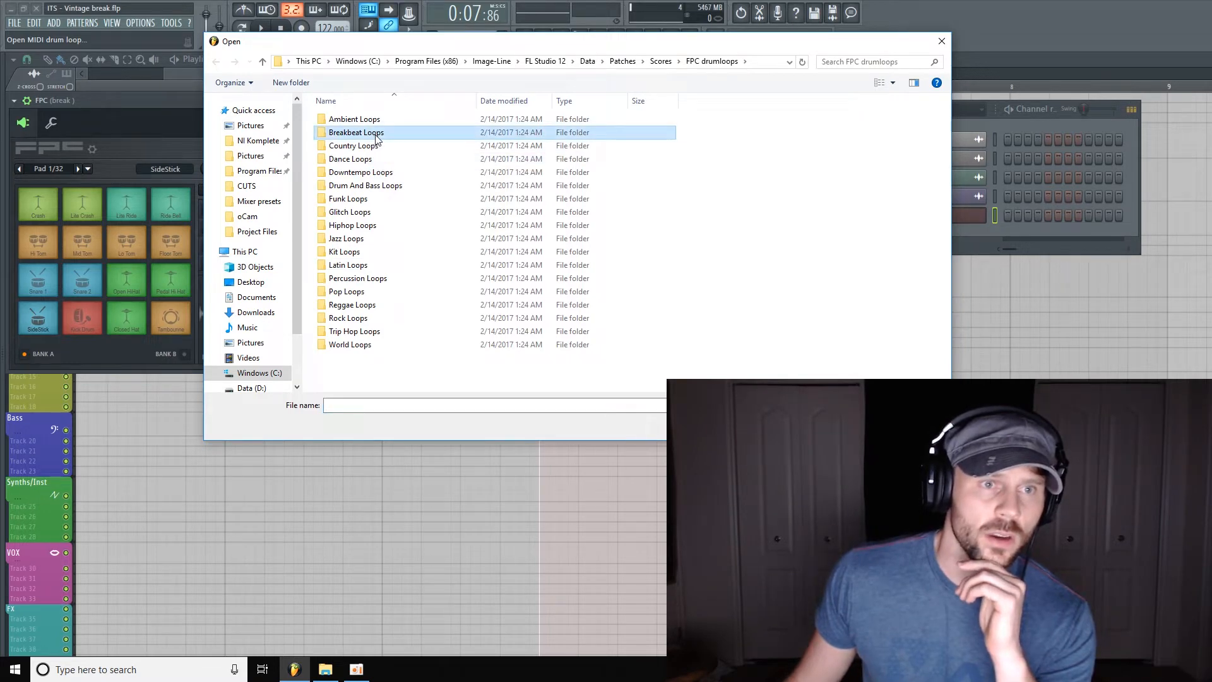
double_click(404, 137)
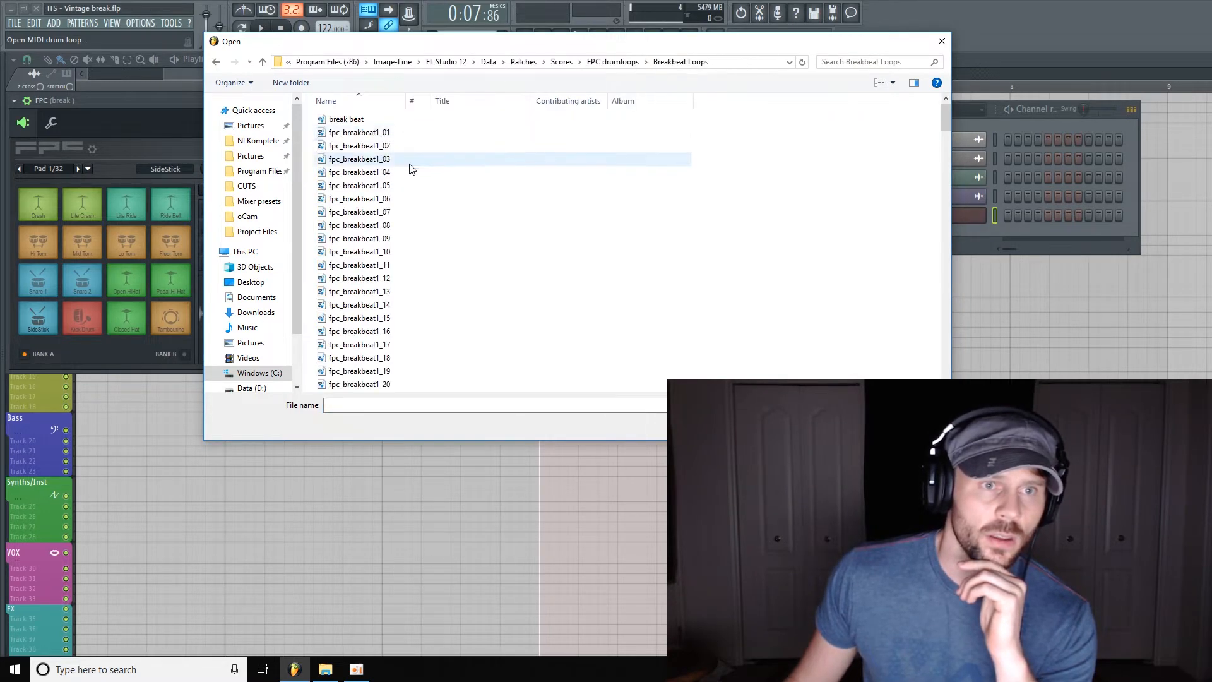
double_click(385, 133)
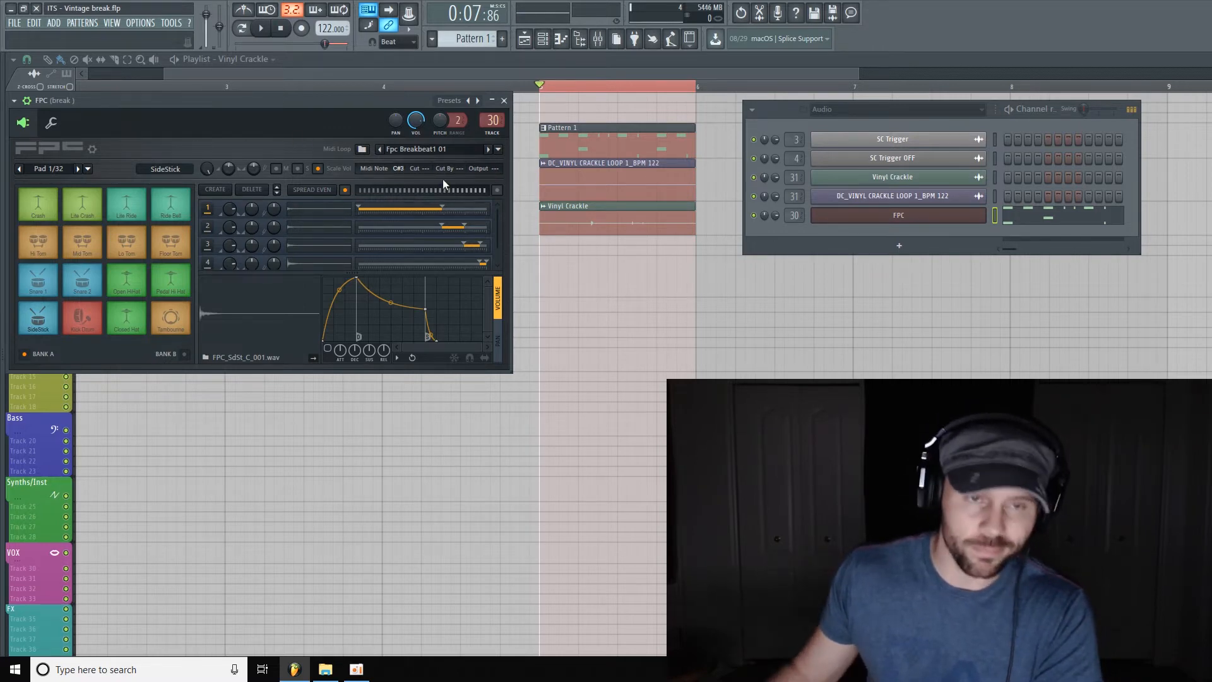
Audition the successive FPC breakbeat loops during playback, settle on Fpc Breakbeat2 15, and stop playback
left_click(489, 150)
key("space")
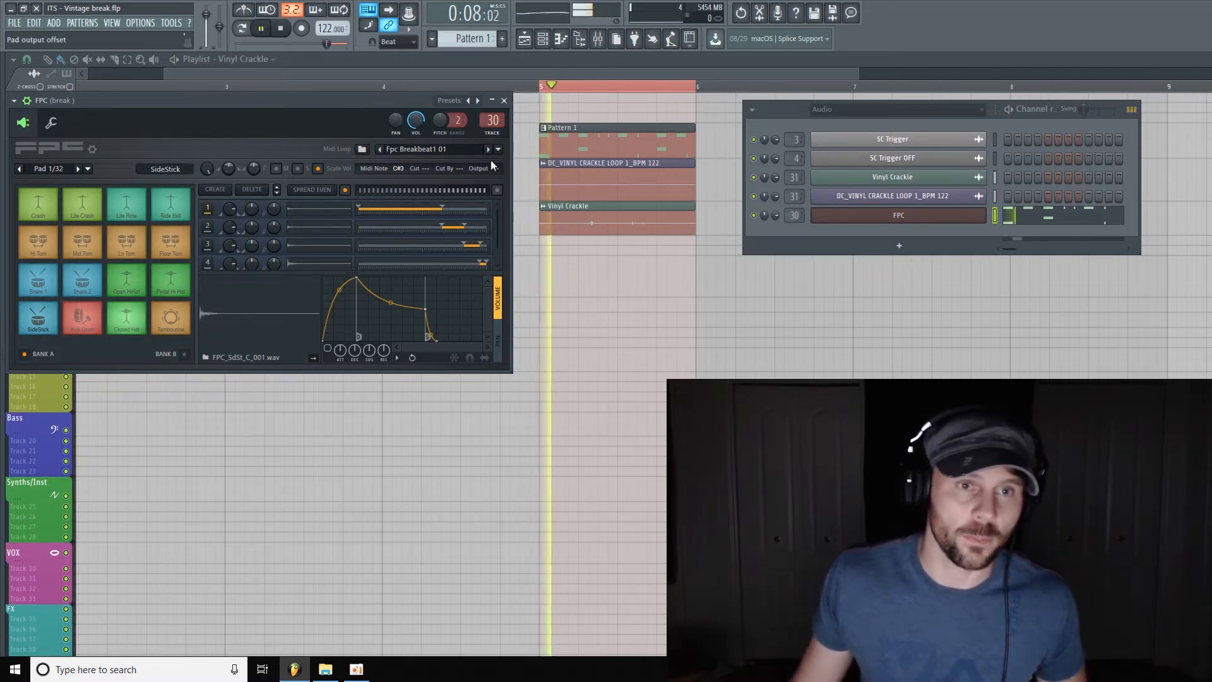
left_click(489, 149)
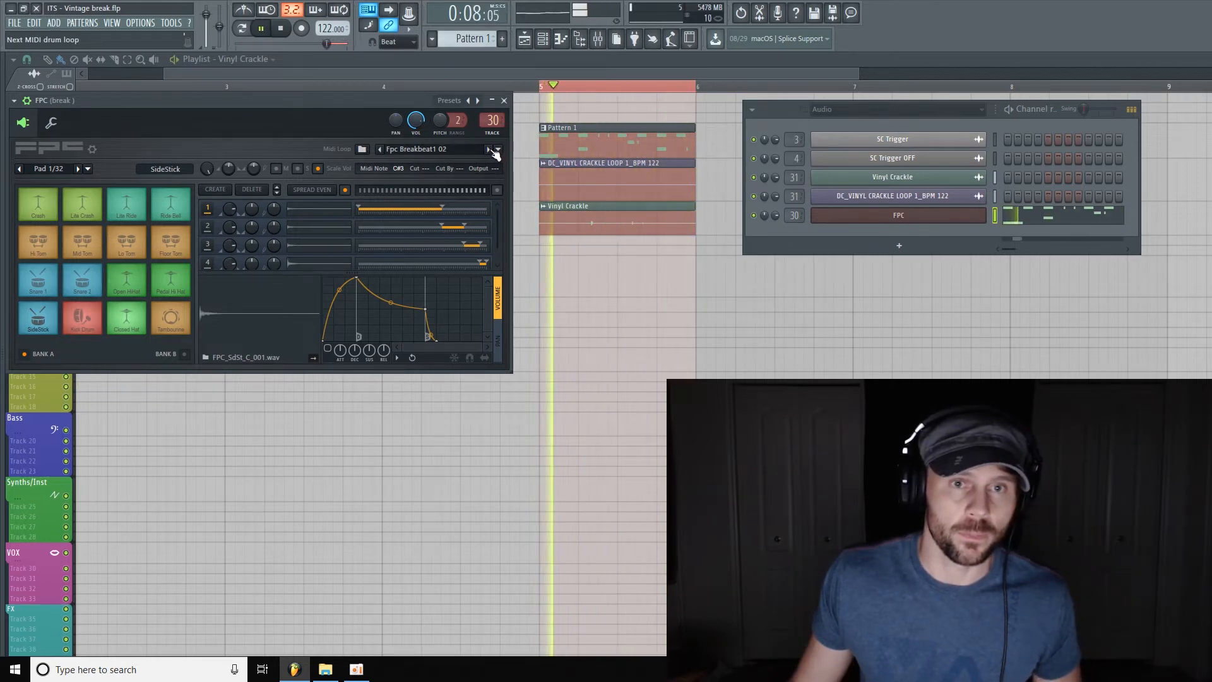
left_click(490, 150)
left_click(490, 149)
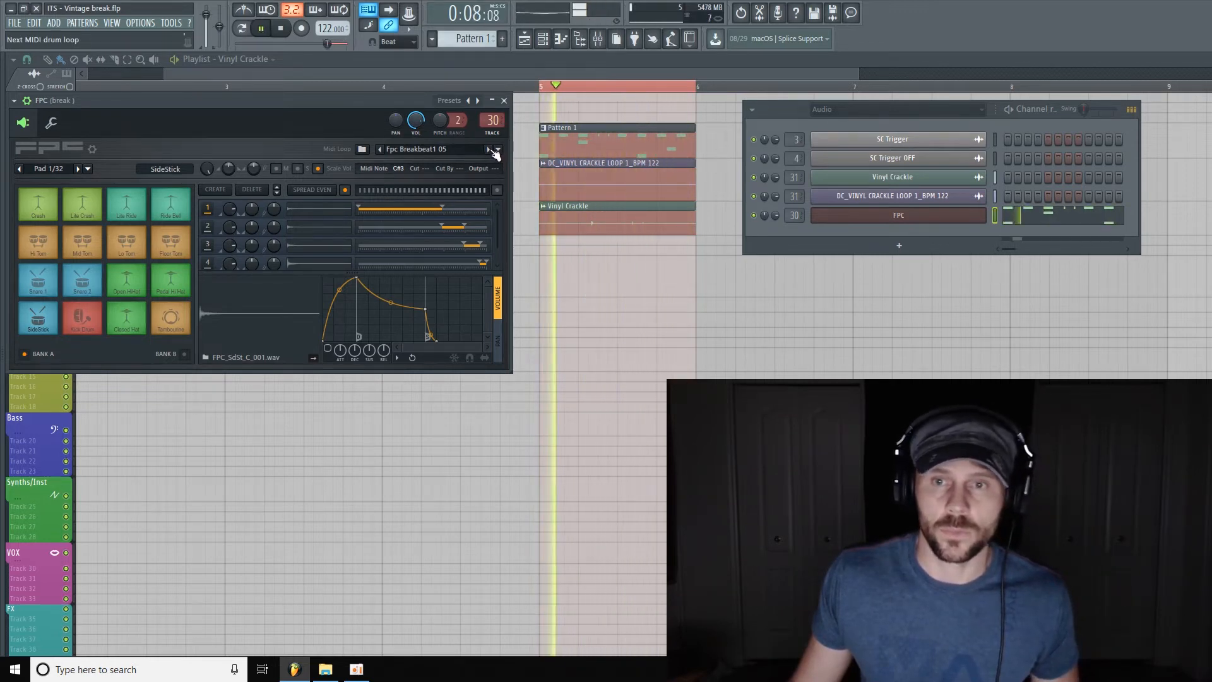
left_click(490, 150)
left_click(489, 149)
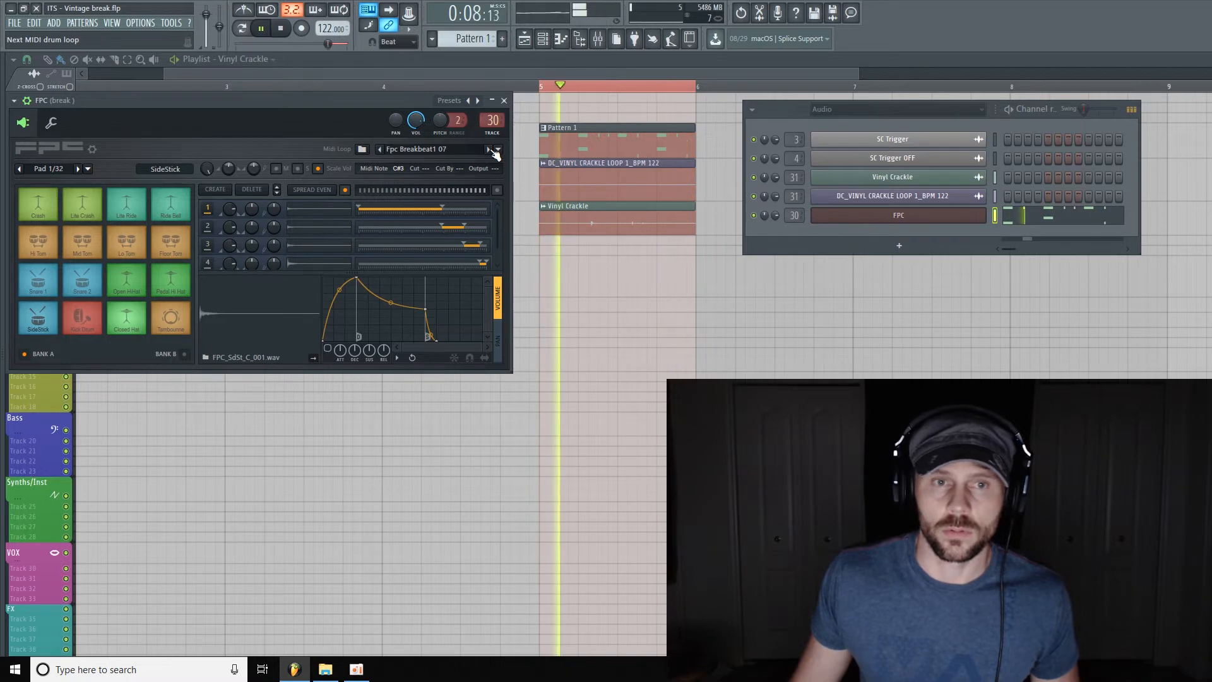
left_click(489, 150)
left_click(489, 150)
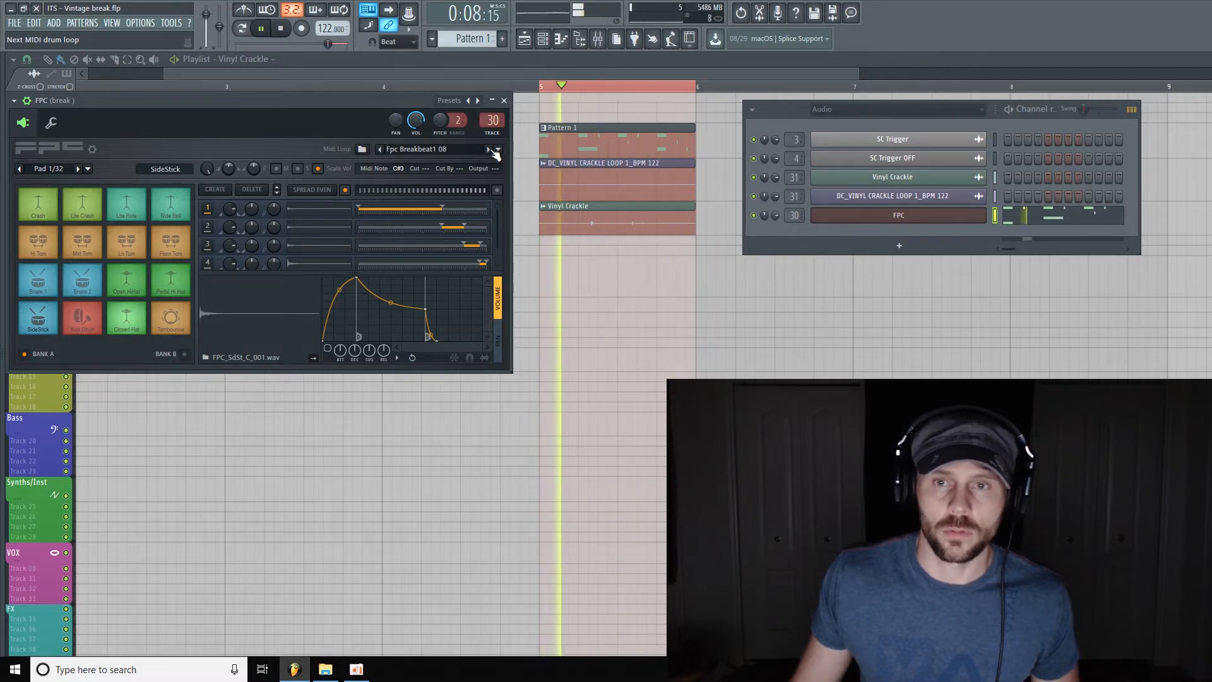
left_click(489, 150)
left_click(489, 150)
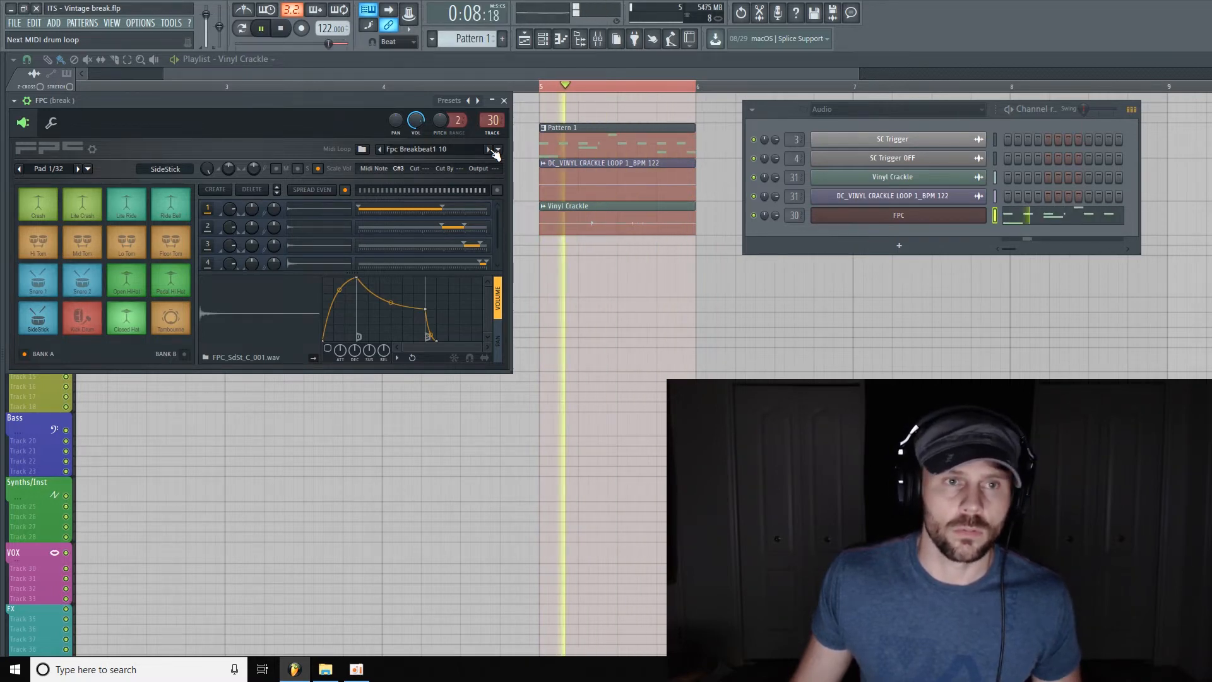
left_click(489, 150)
left_click(489, 150)
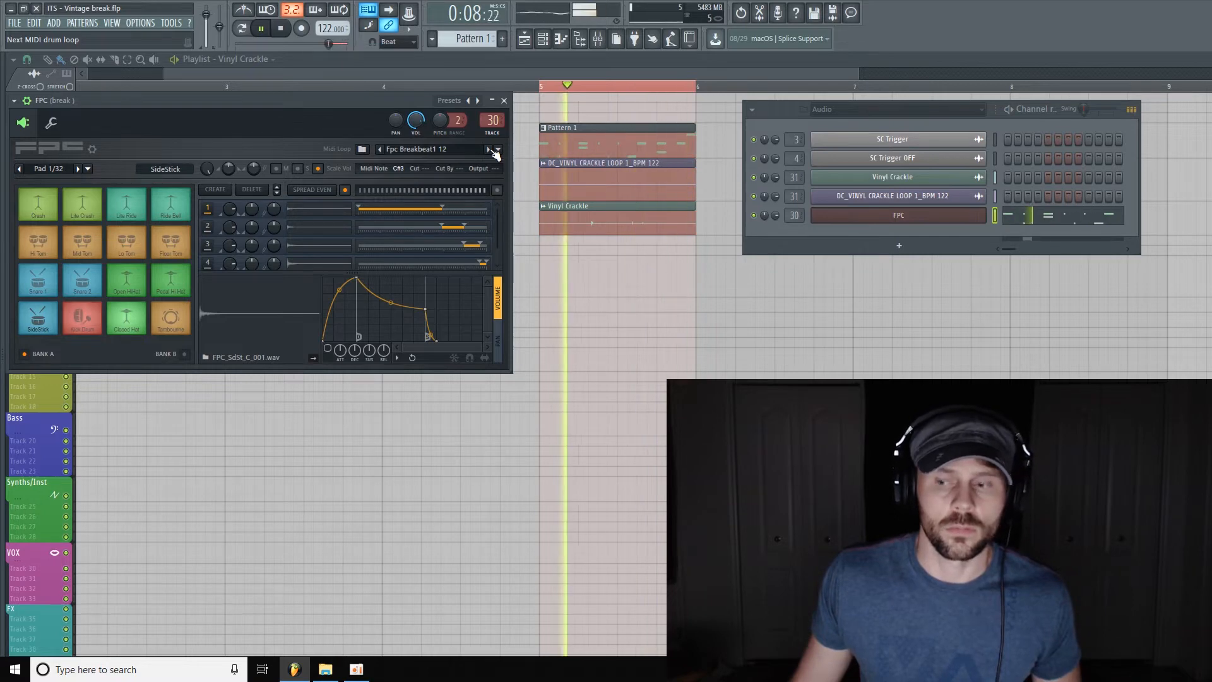
left_click(489, 150)
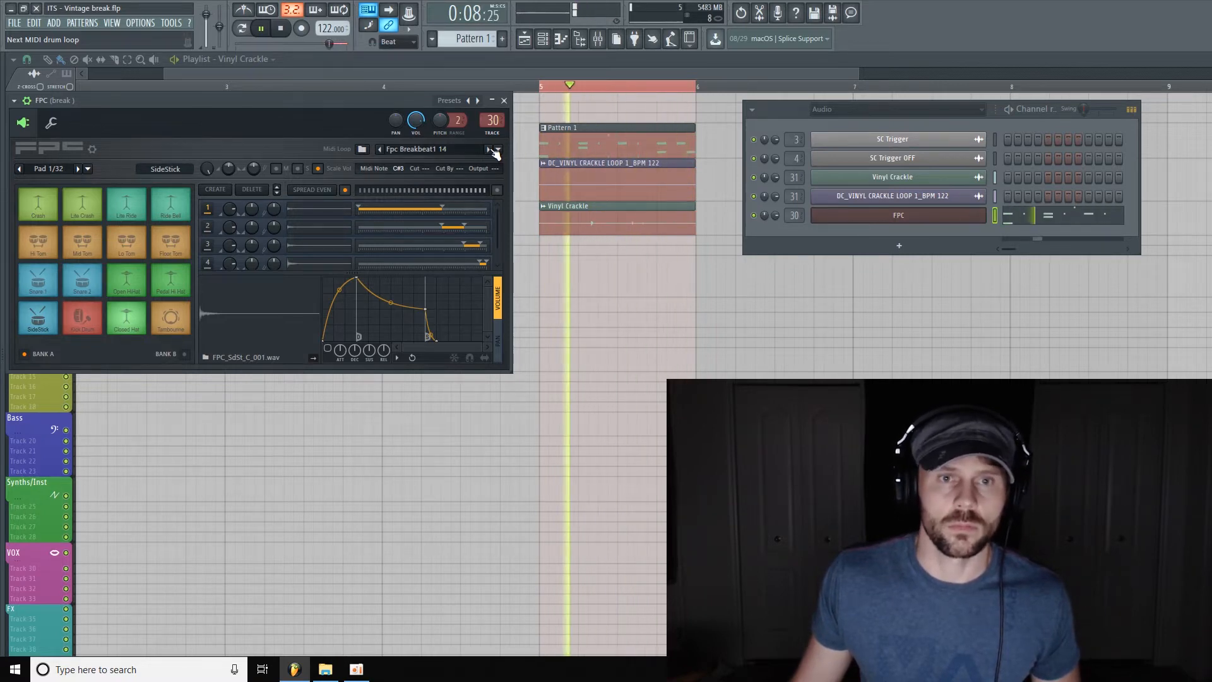
left_click(489, 150)
left_click(489, 150)
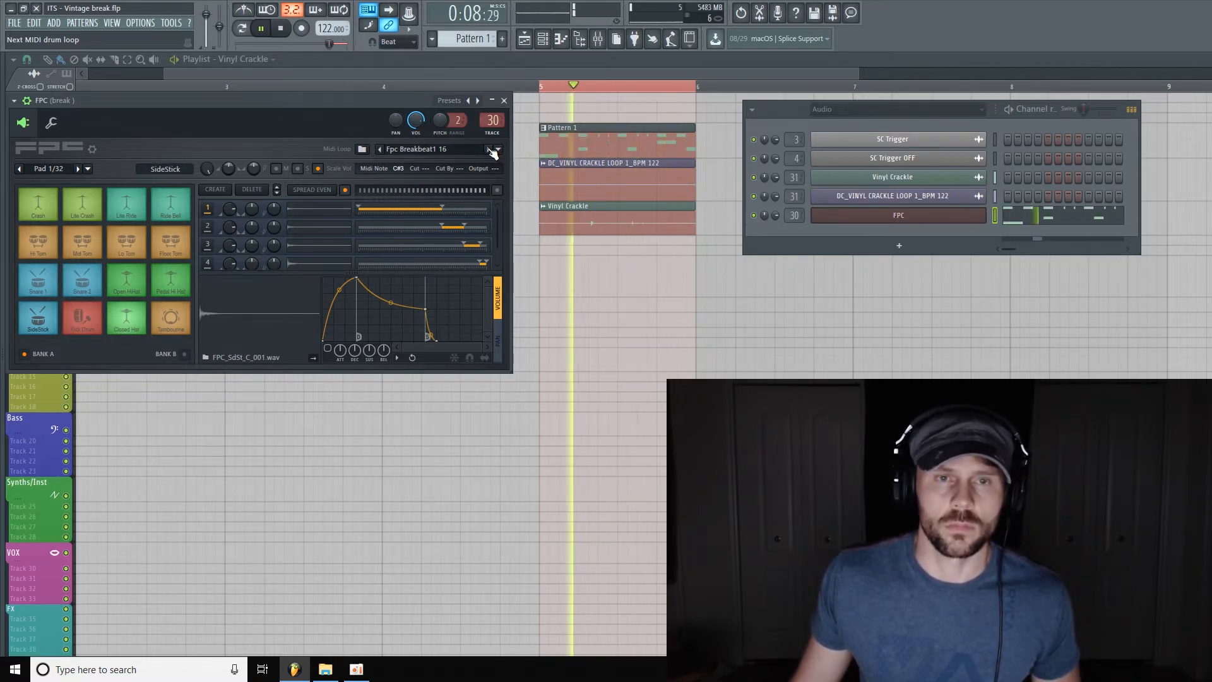
left_click(489, 150)
left_click(490, 150)
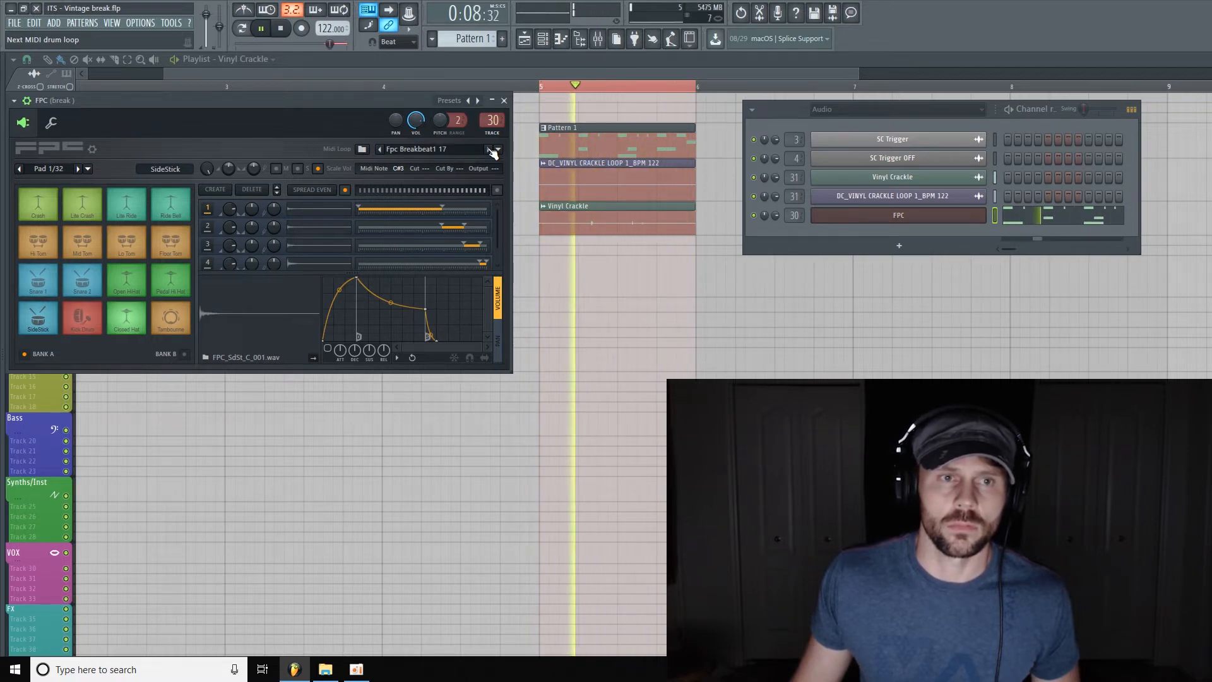
left_click(489, 149)
left_click(489, 150)
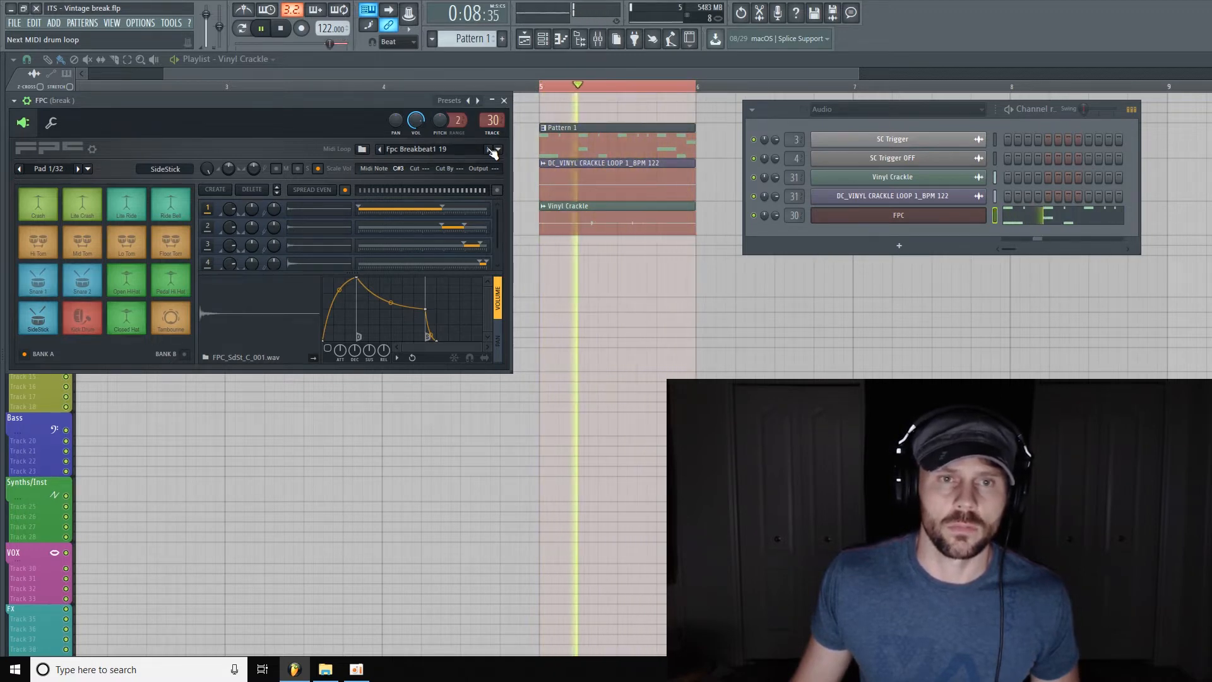
left_click(489, 150)
left_click(489, 150)
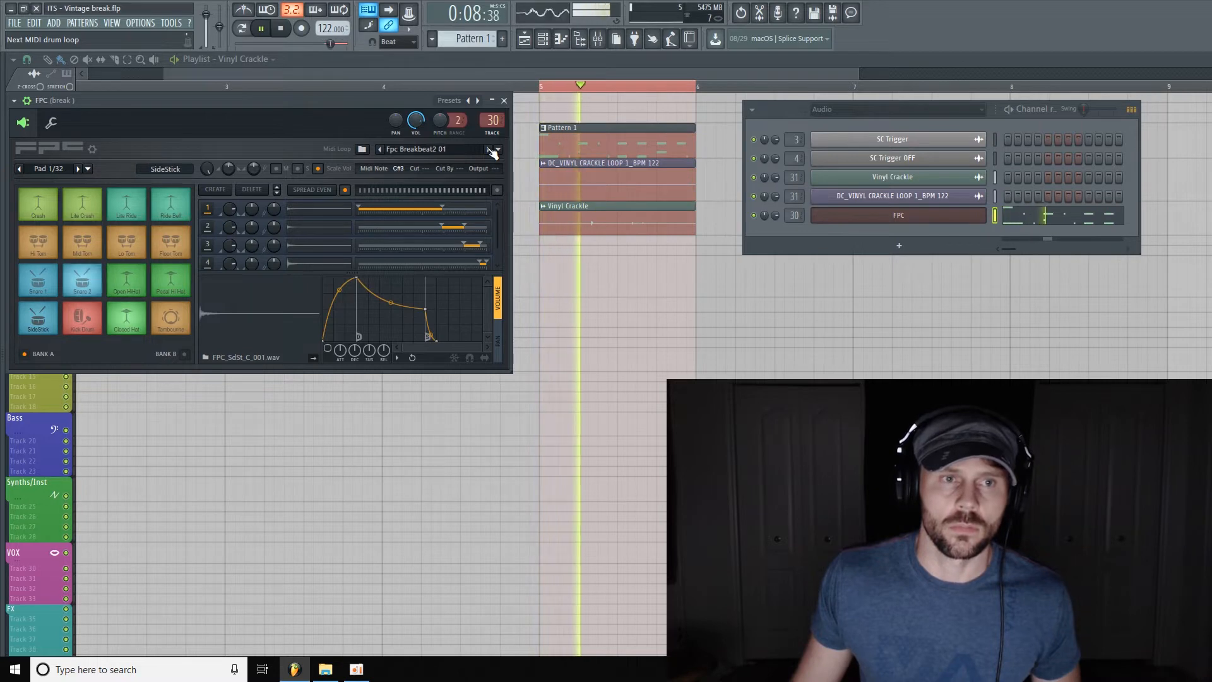
left_click(489, 150)
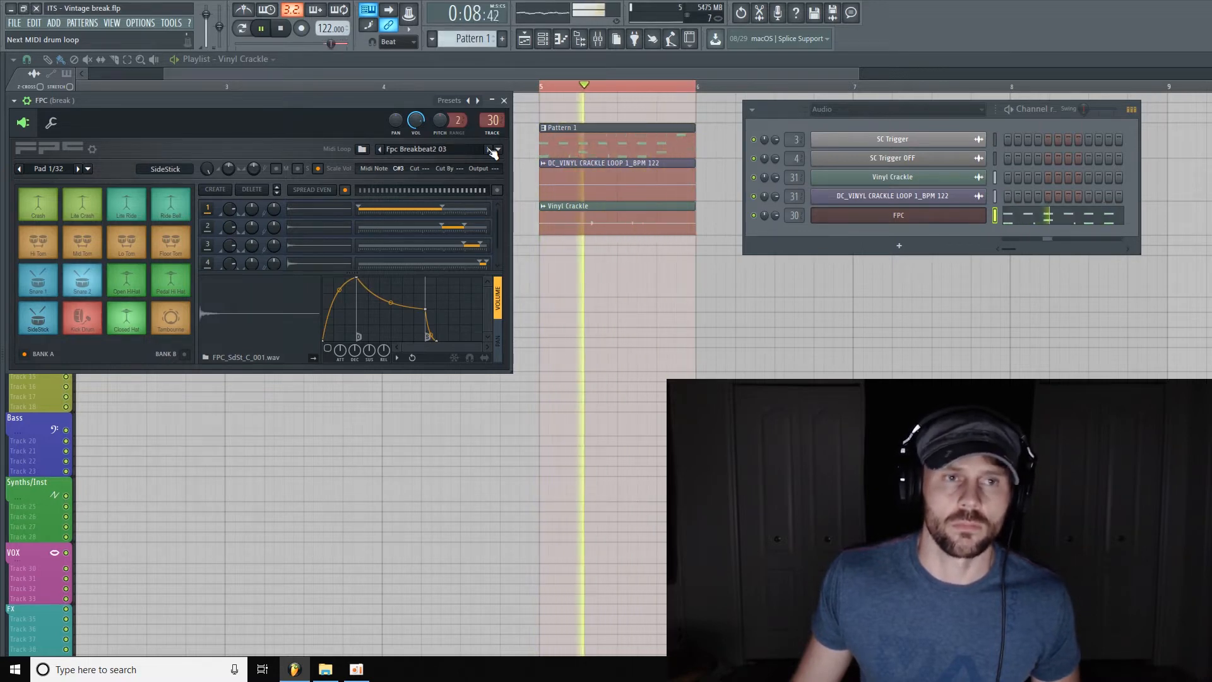
left_click(489, 150)
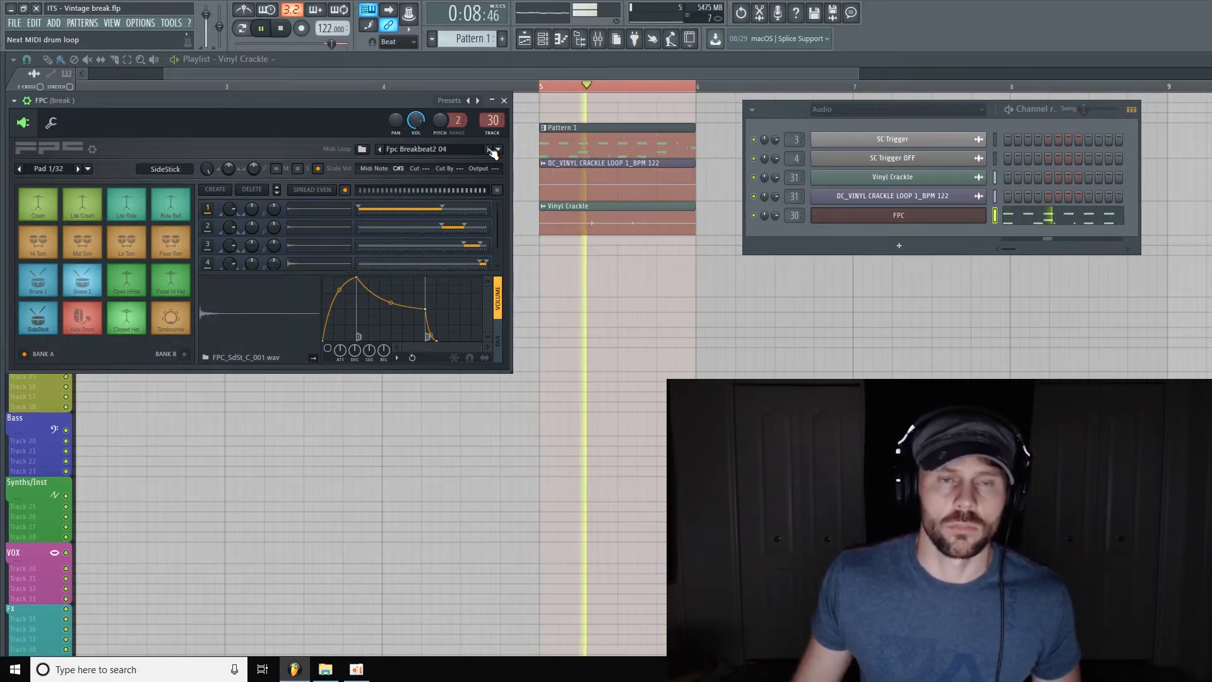
left_click(490, 149)
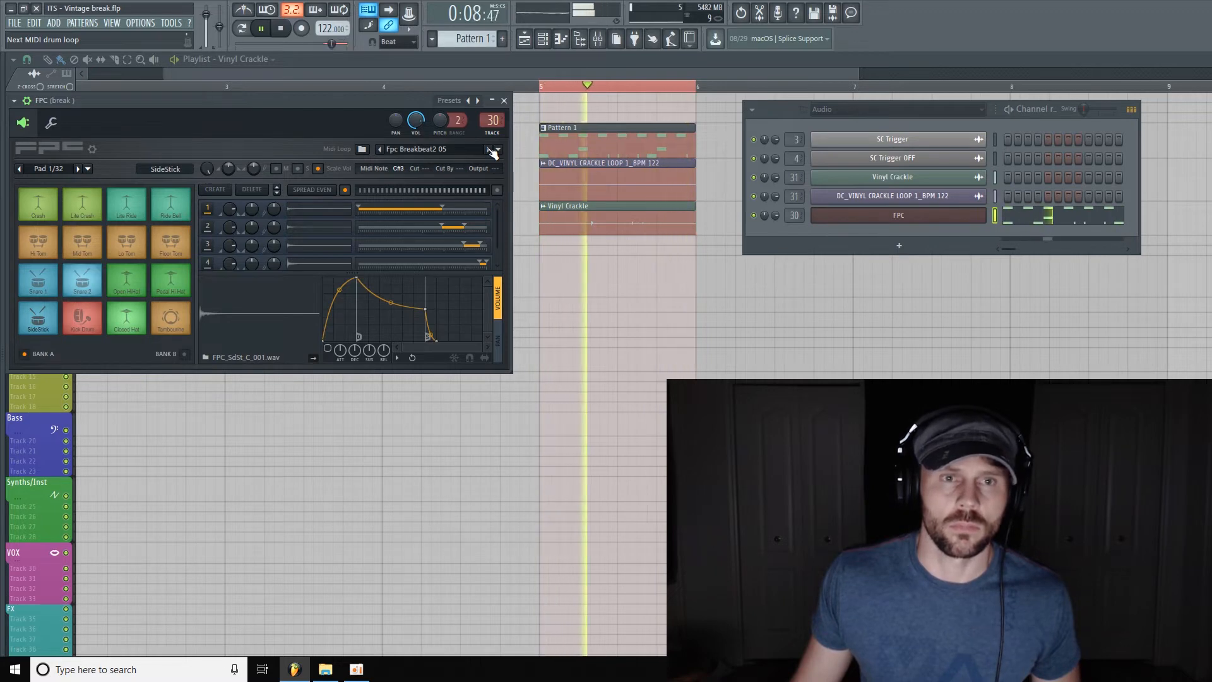
left_click(489, 150)
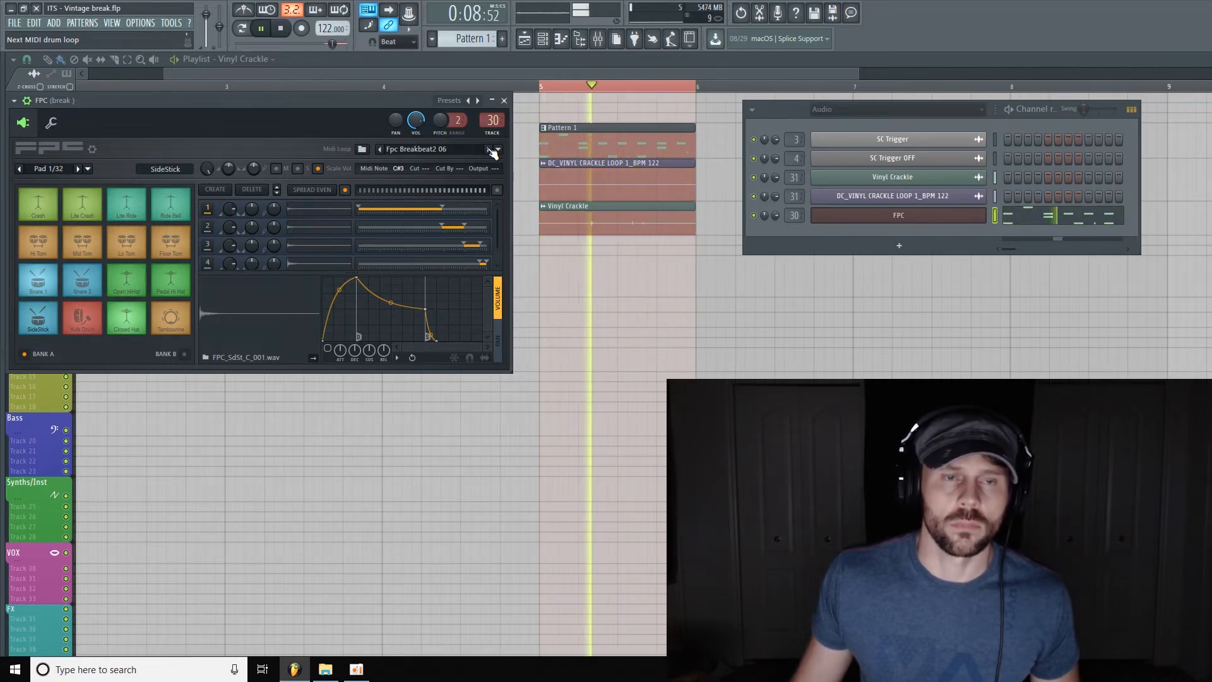
left_click(489, 149)
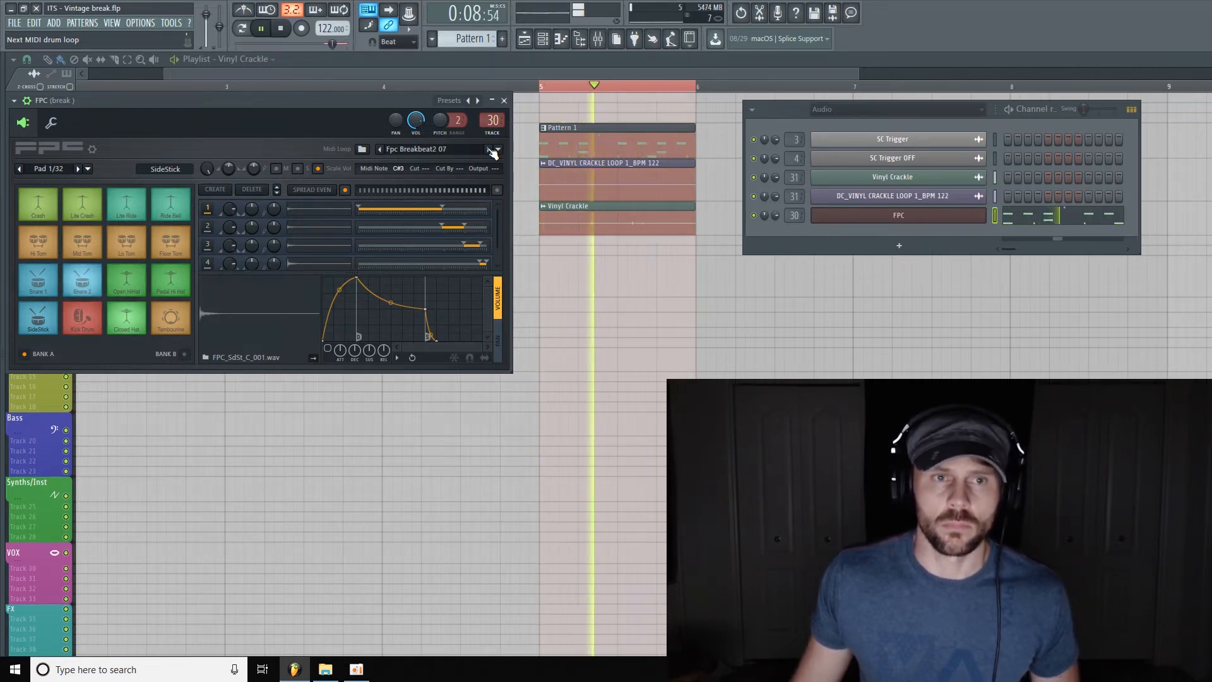
left_click(489, 149)
left_click(489, 149)
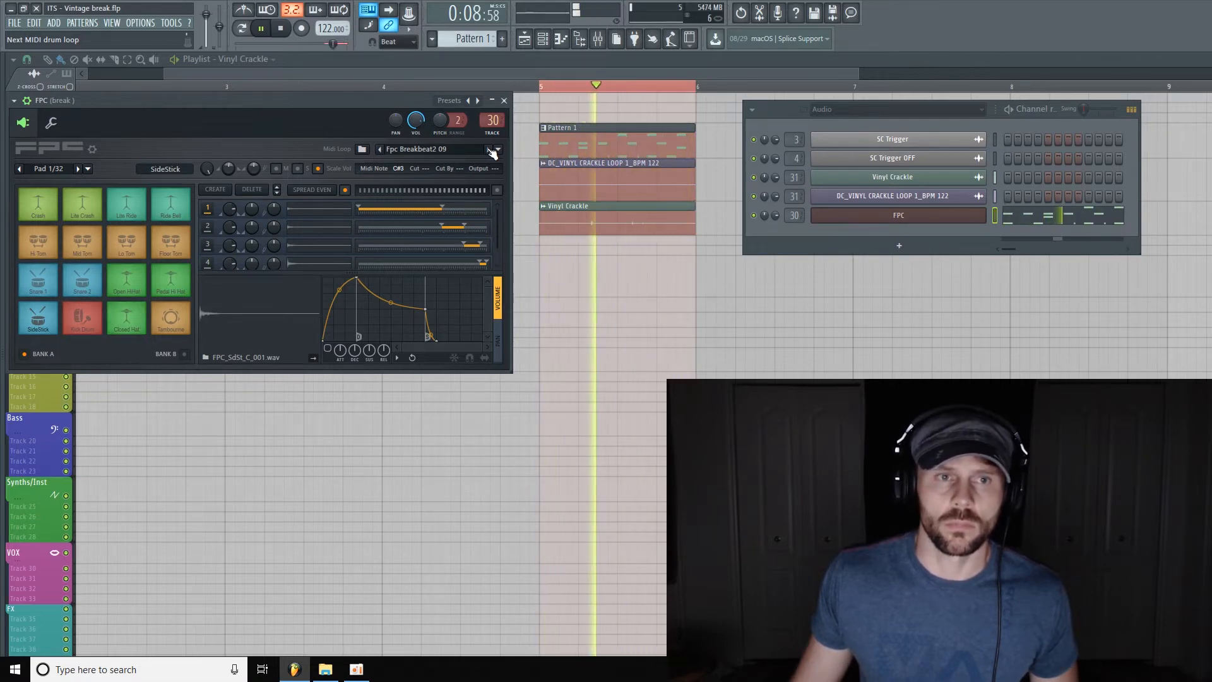
left_click(489, 150)
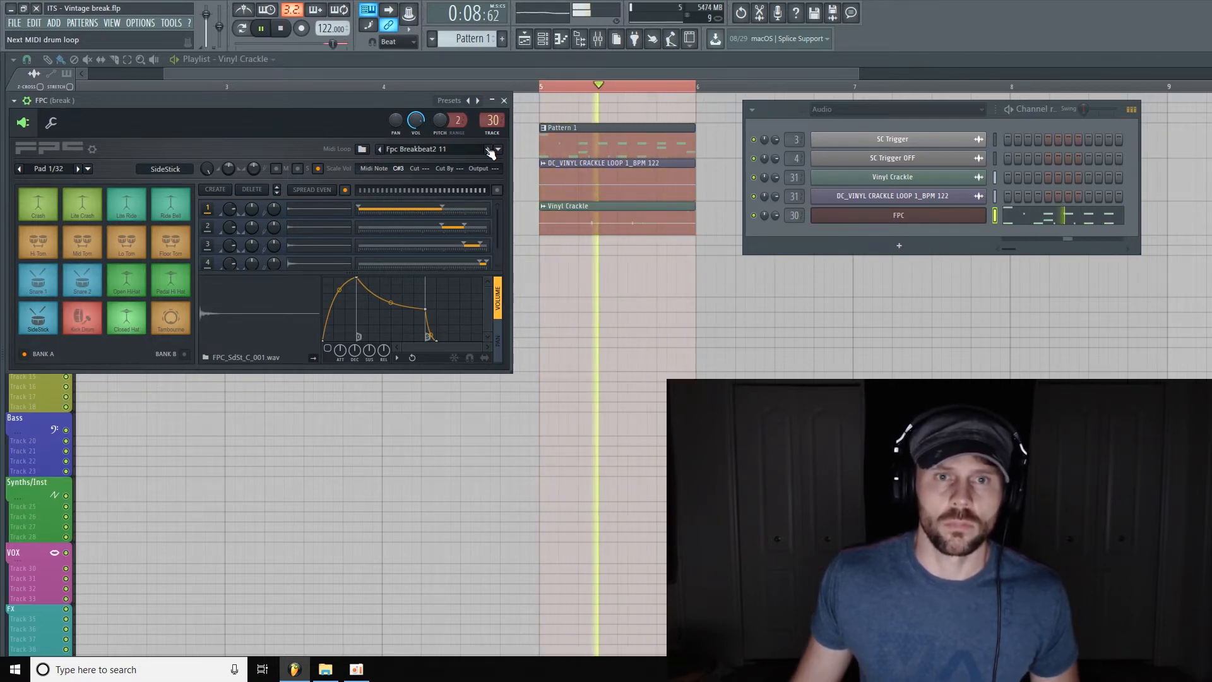
left_click(489, 150)
left_click(489, 149)
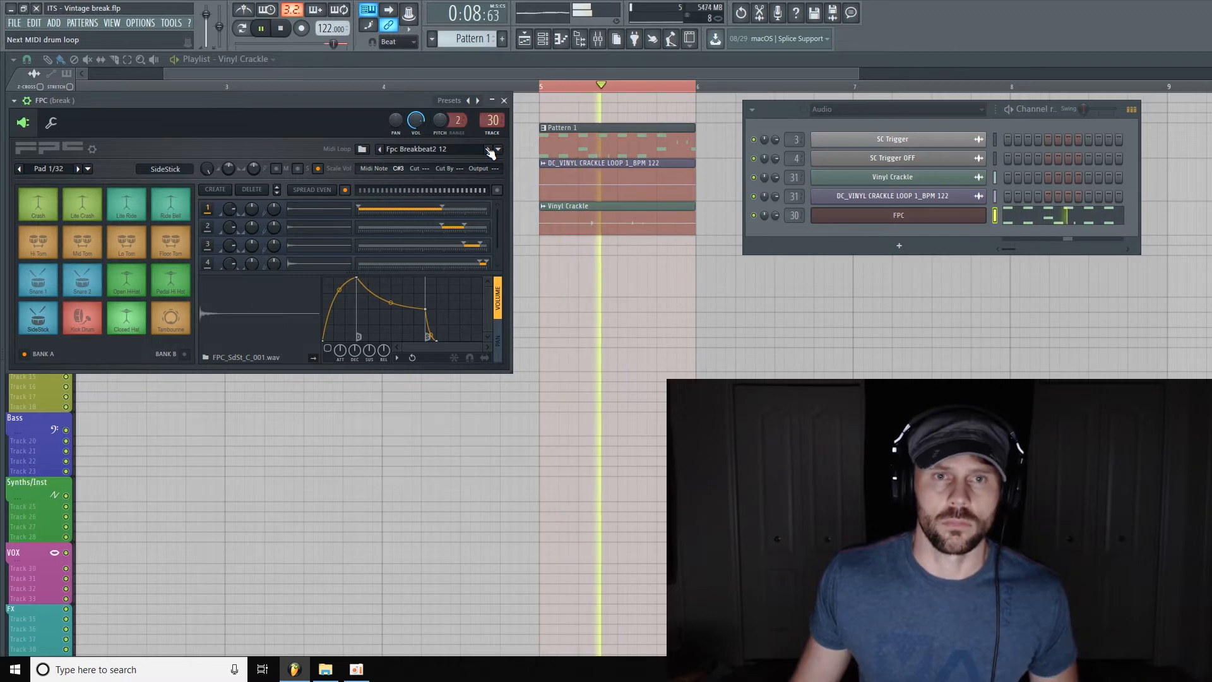
left_click(489, 149)
left_click(489, 150)
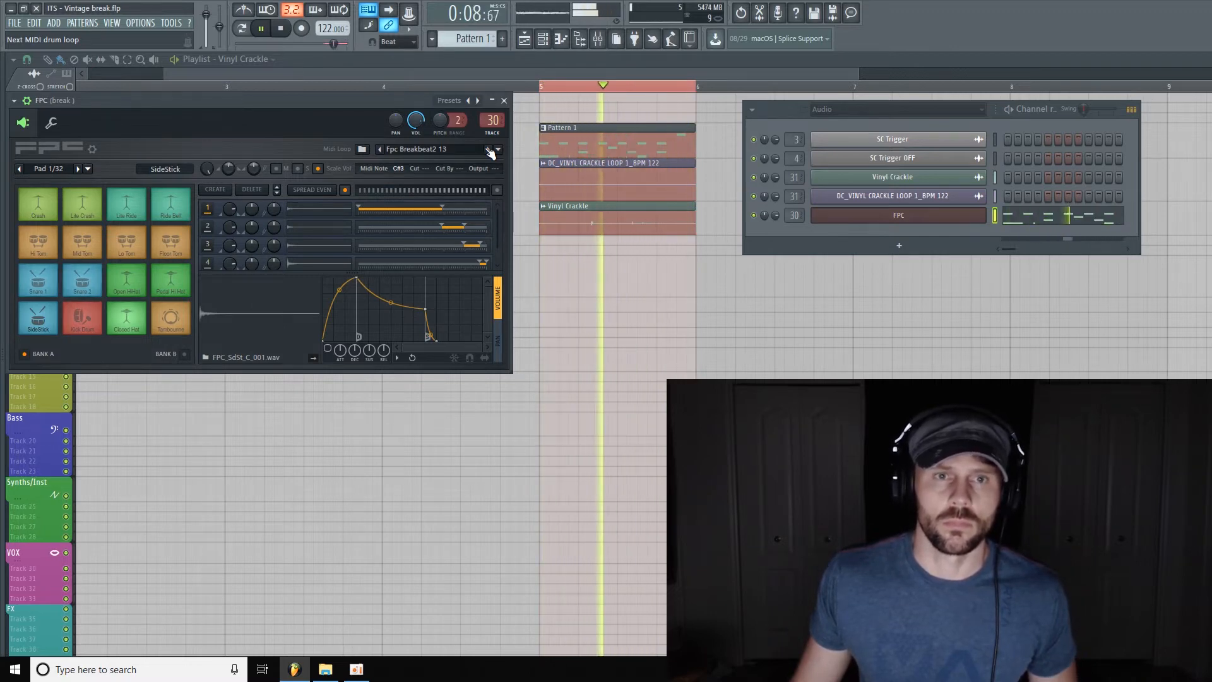
left_click(489, 150)
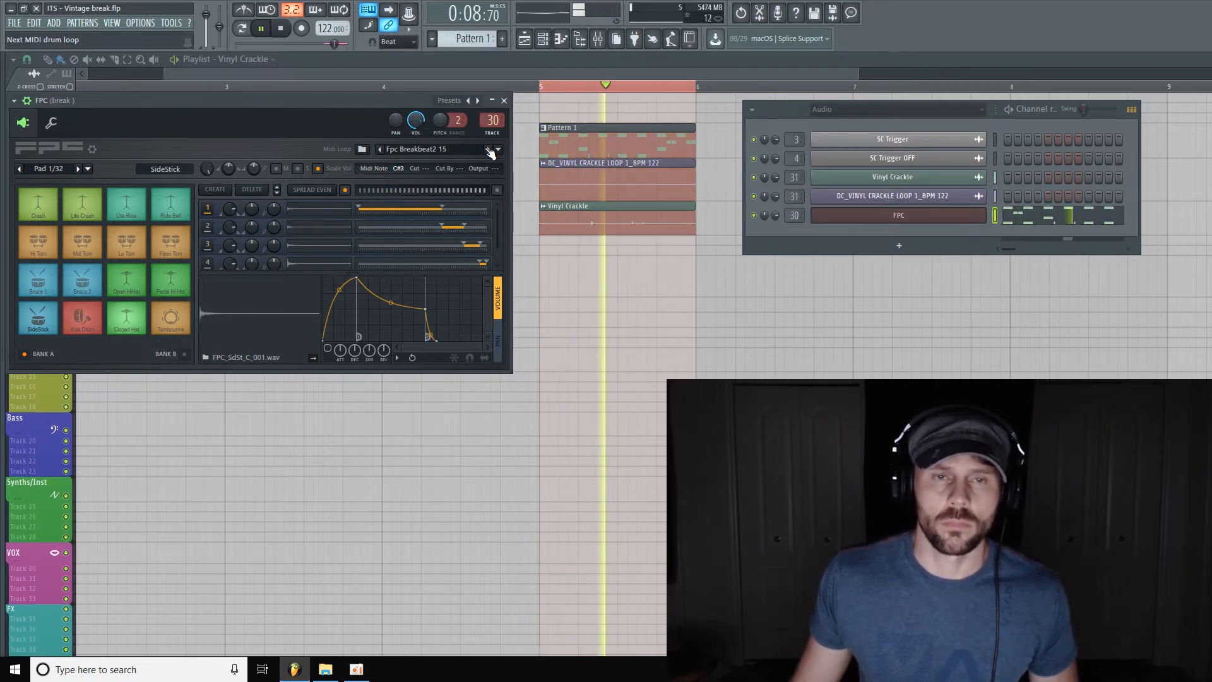
key("space")
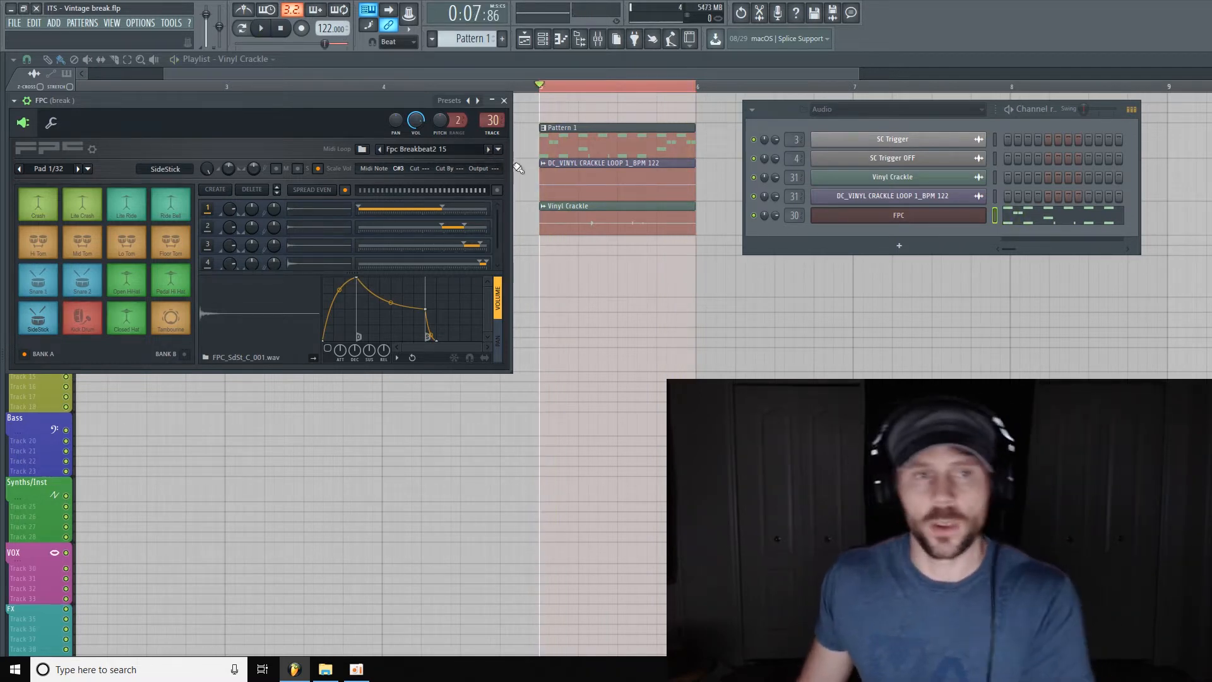
Close the FPC window and mute the two vinyl crackle tracks, Track 5 and Track 6, in the playlist
left_click(505, 101)
left_click(65, 196)
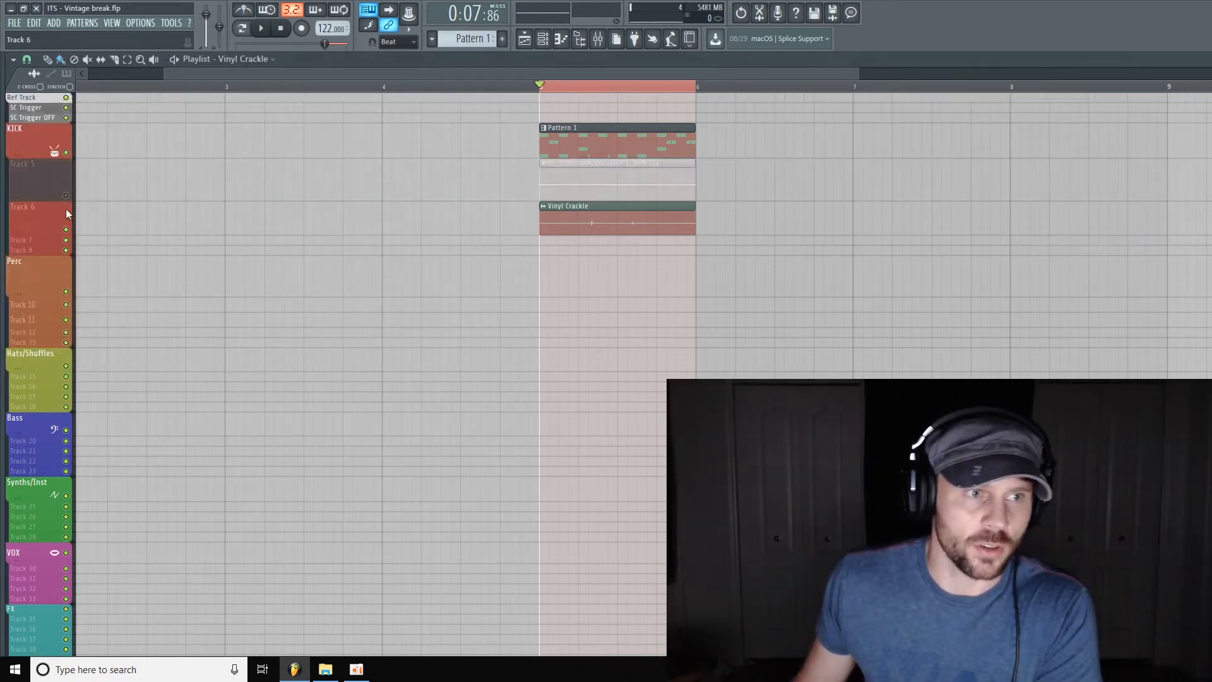
left_click(65, 229)
Bring back the channel rack and replace the FPC channel's instrument with Kontakt 5, keeping its pattern notes
left_click(544, 40)
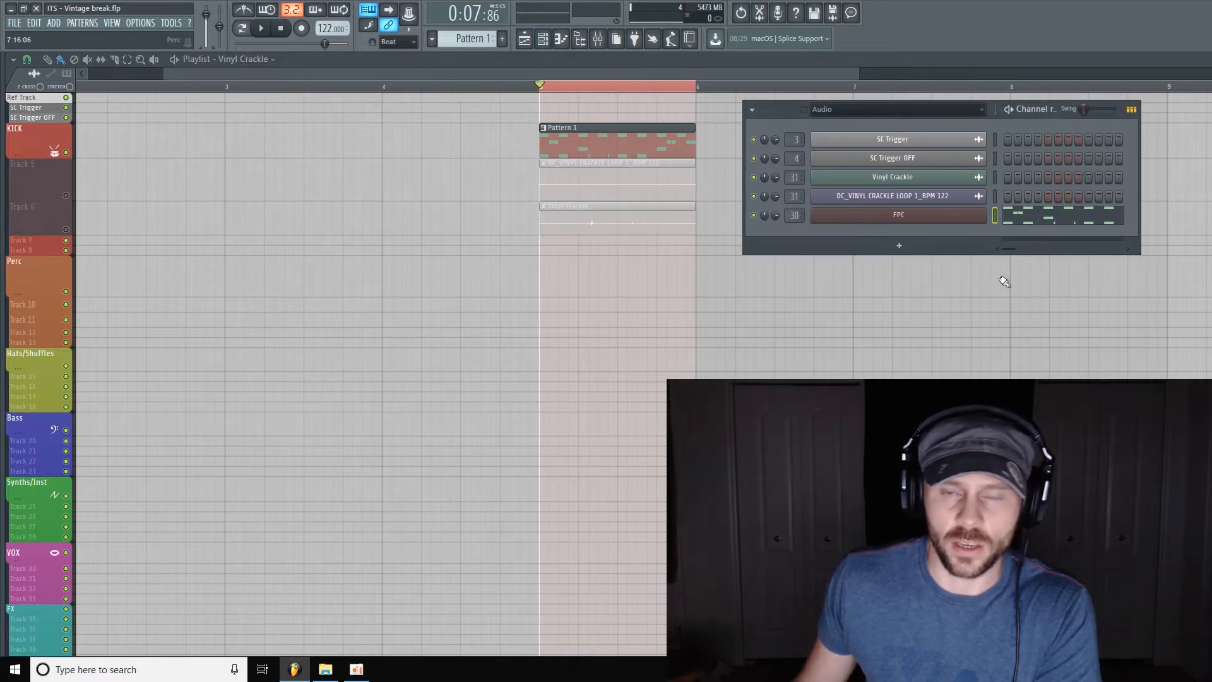
left_click_drag(835, 113, 813, 99)
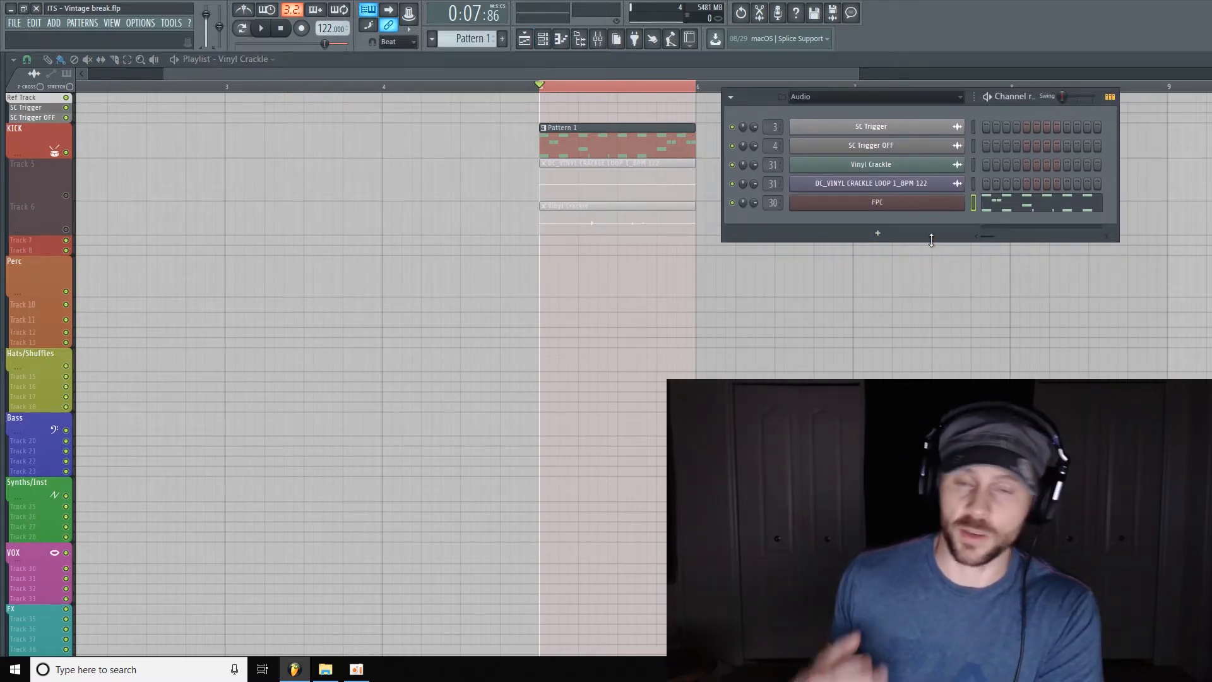
right_click(907, 210)
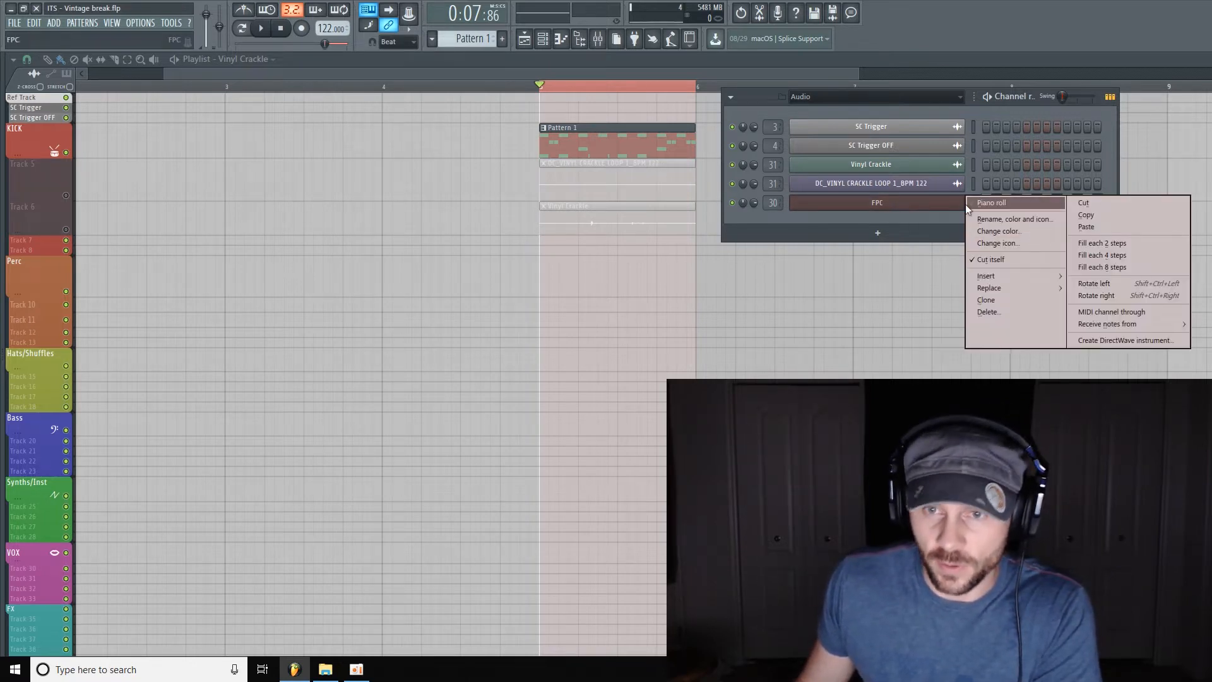
mouse_move(1009, 286)
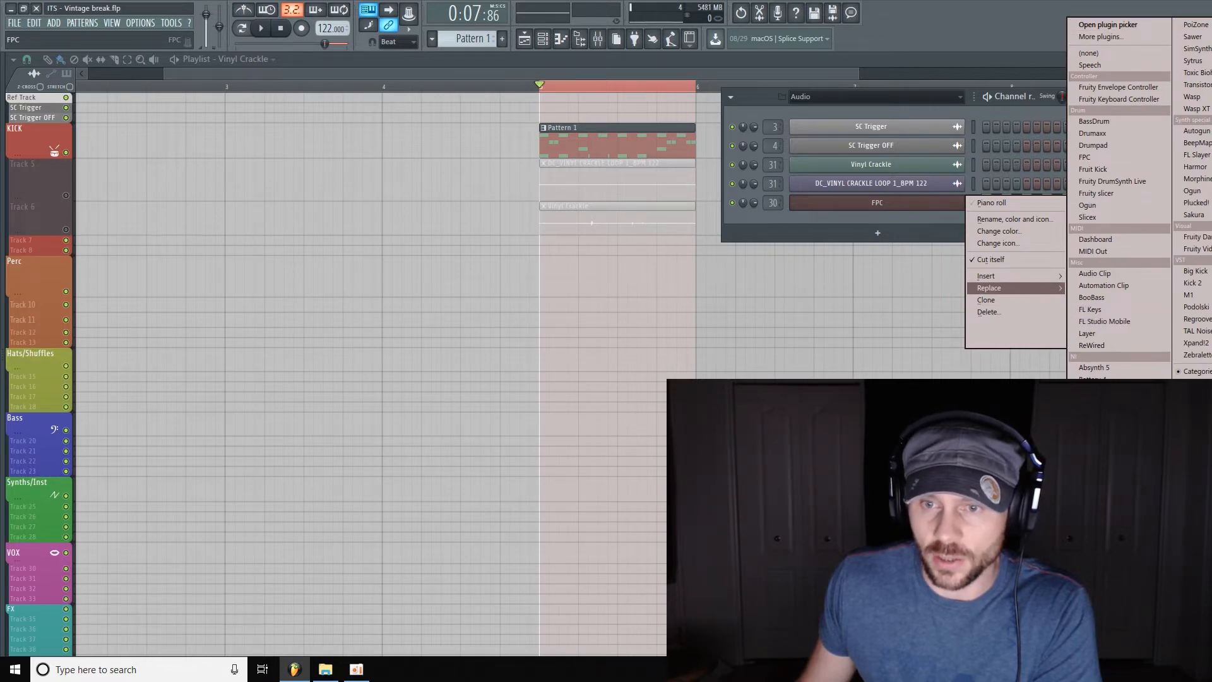
left_click(1094, 404)
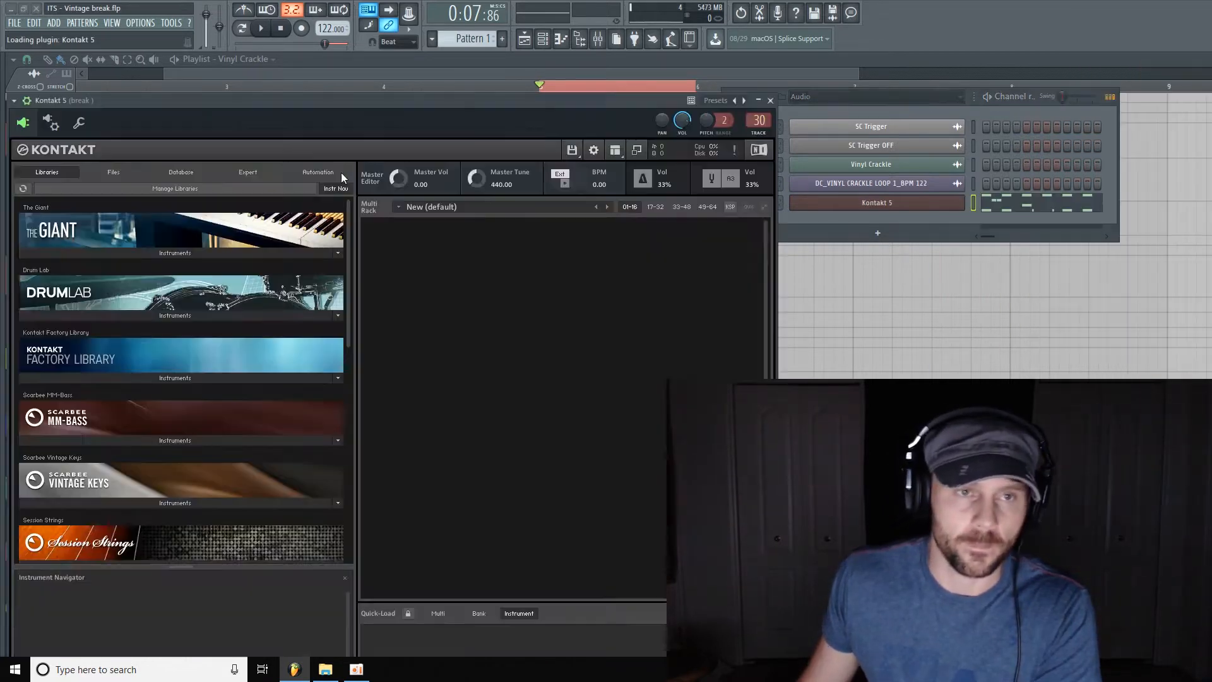
Load the Garage Kit - Full instrument from the Studio Drummer library into Kontakt
left_click_drag(317, 102, 347, 51)
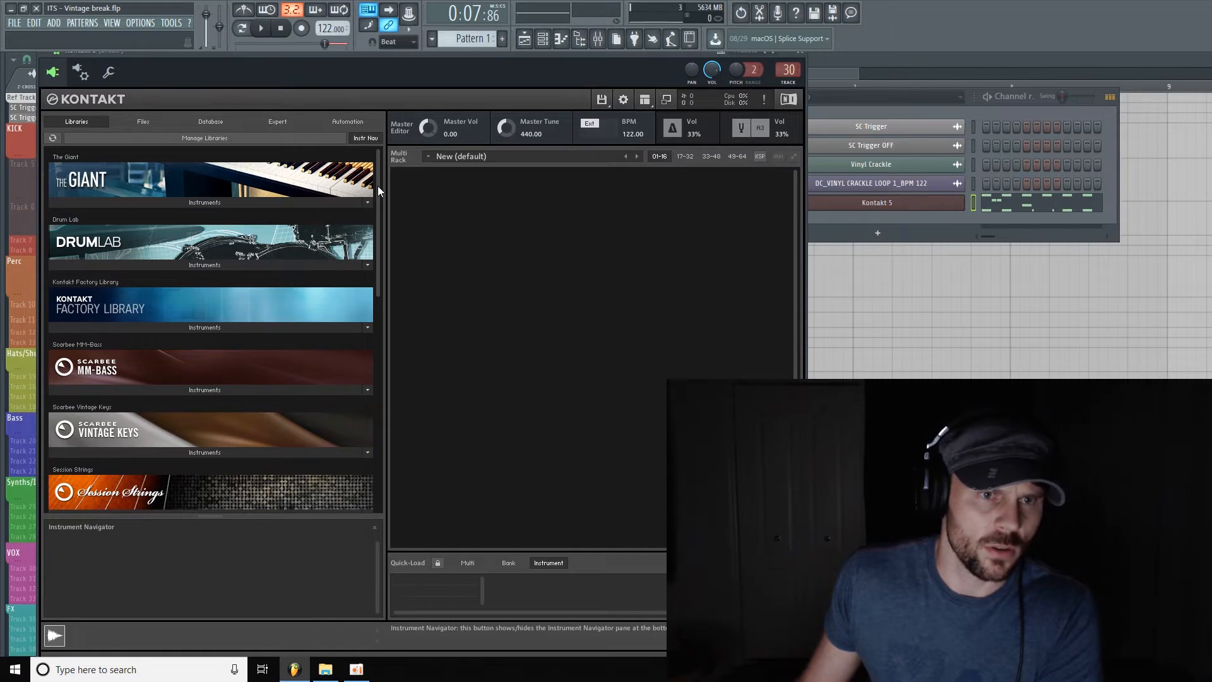
left_click_drag(379, 189, 378, 352)
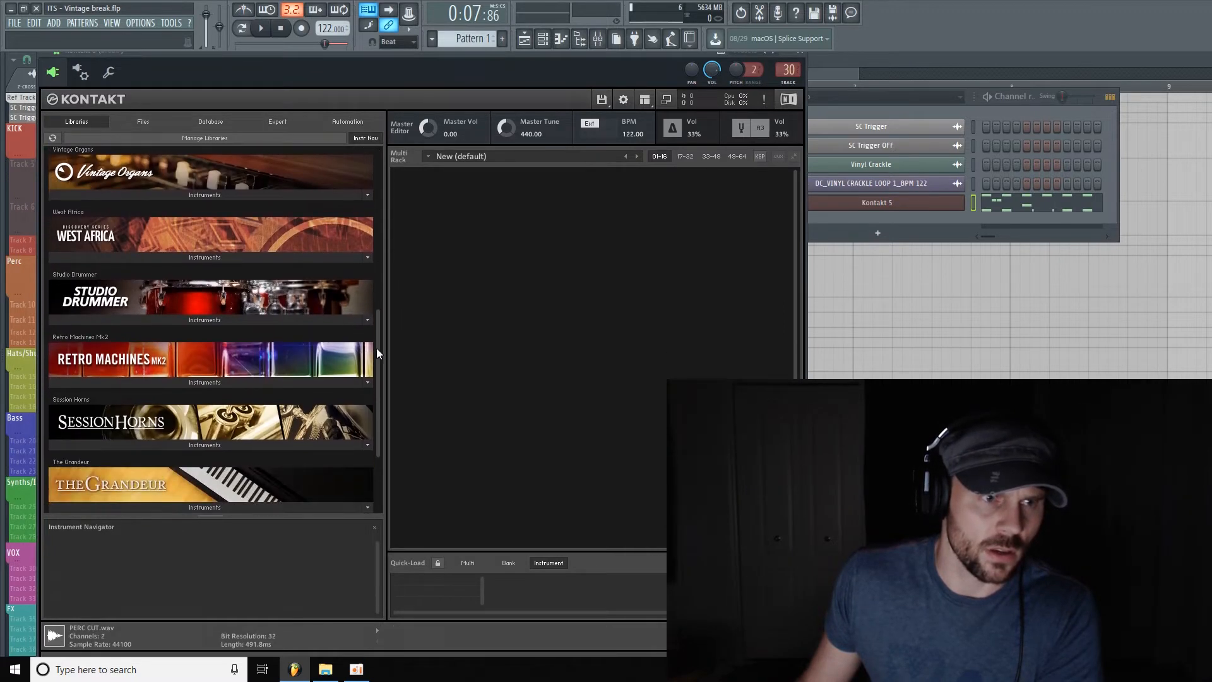
left_click(200, 319)
scroll(203, 329, "down", 3)
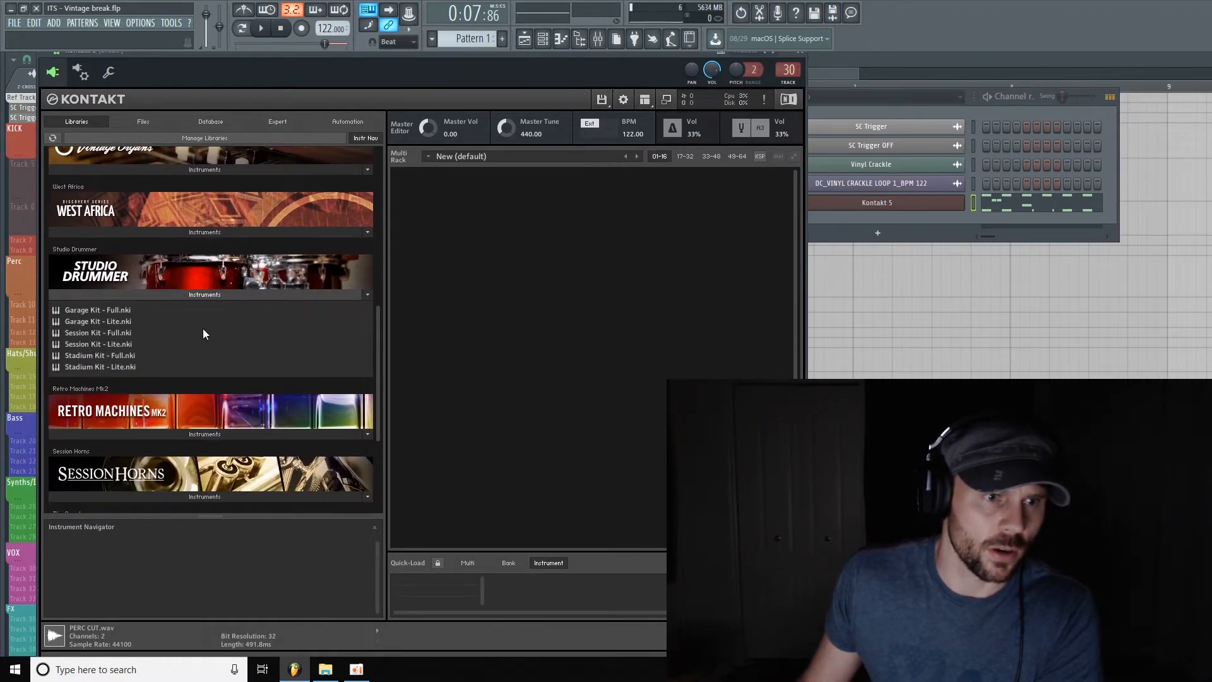
scroll(191, 311, "up", 1)
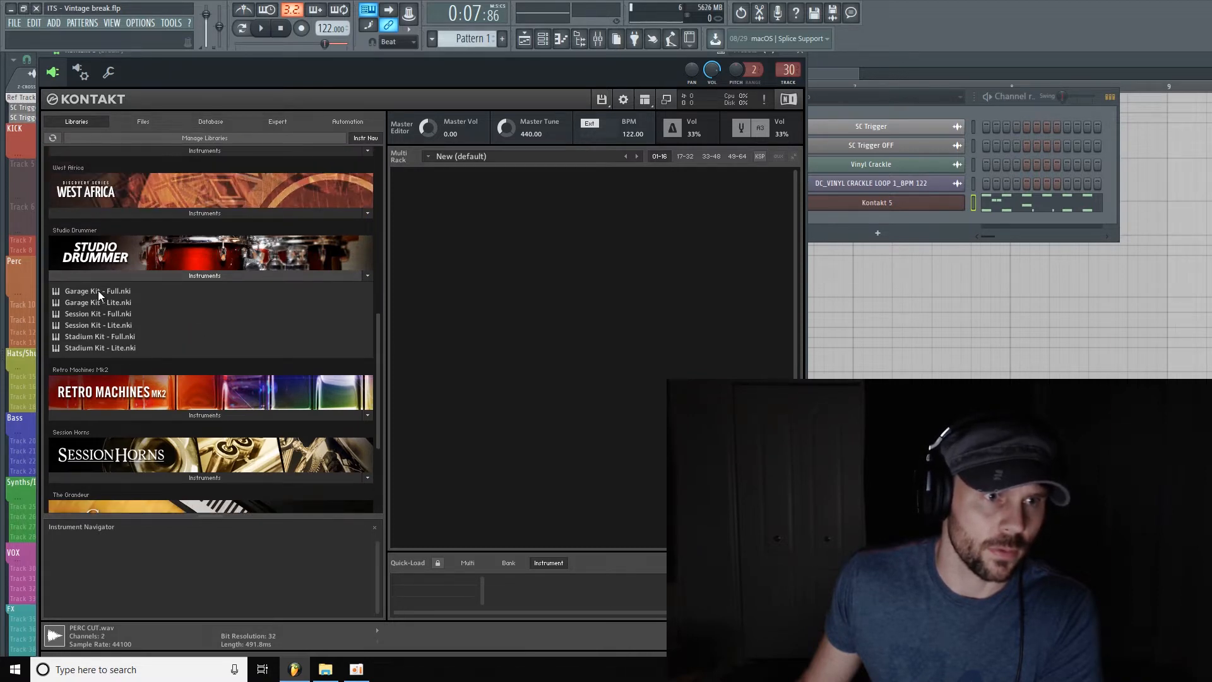
double_click(97, 290)
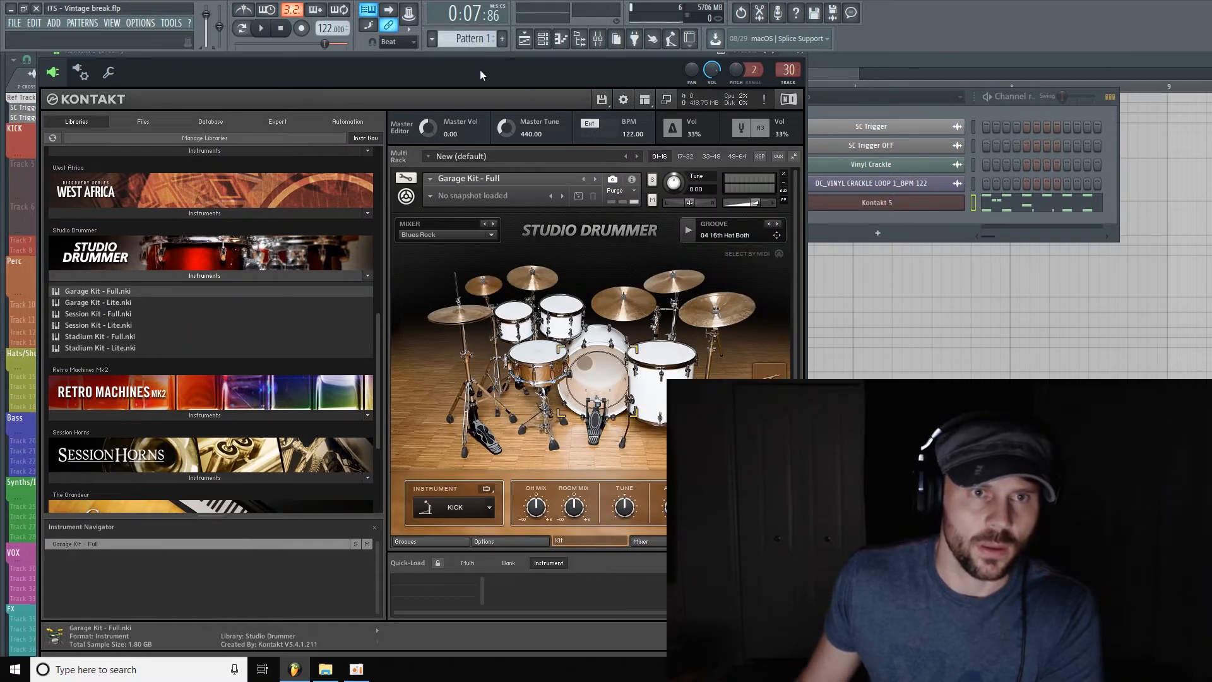
Set the Studio Drummer mixer preset to Funk while the pattern plays, and close the Kontakt window
key("space")
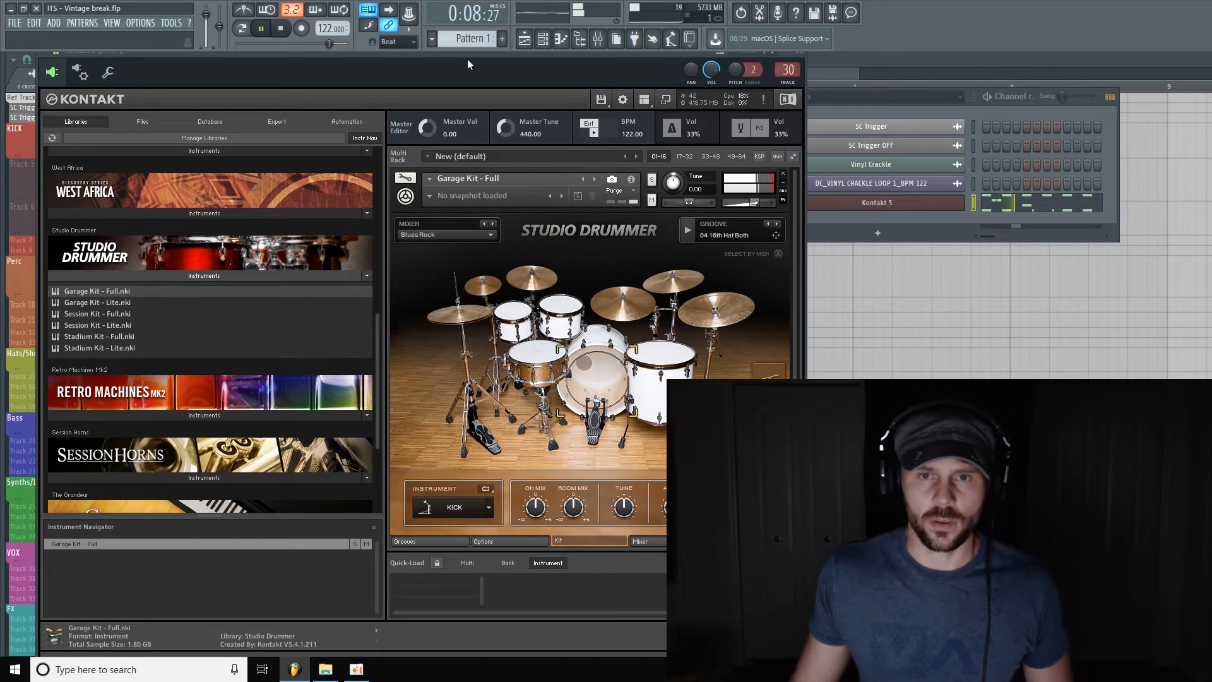
left_click_drag(517, 56, 471, 59)
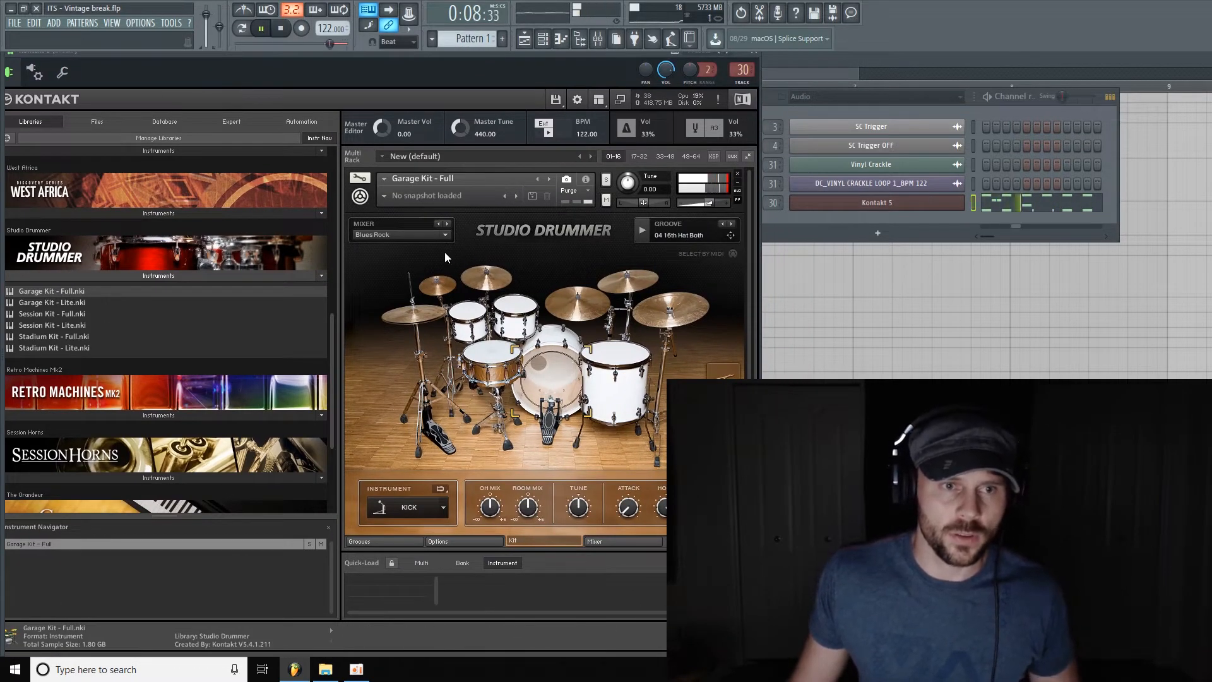
left_click(417, 235)
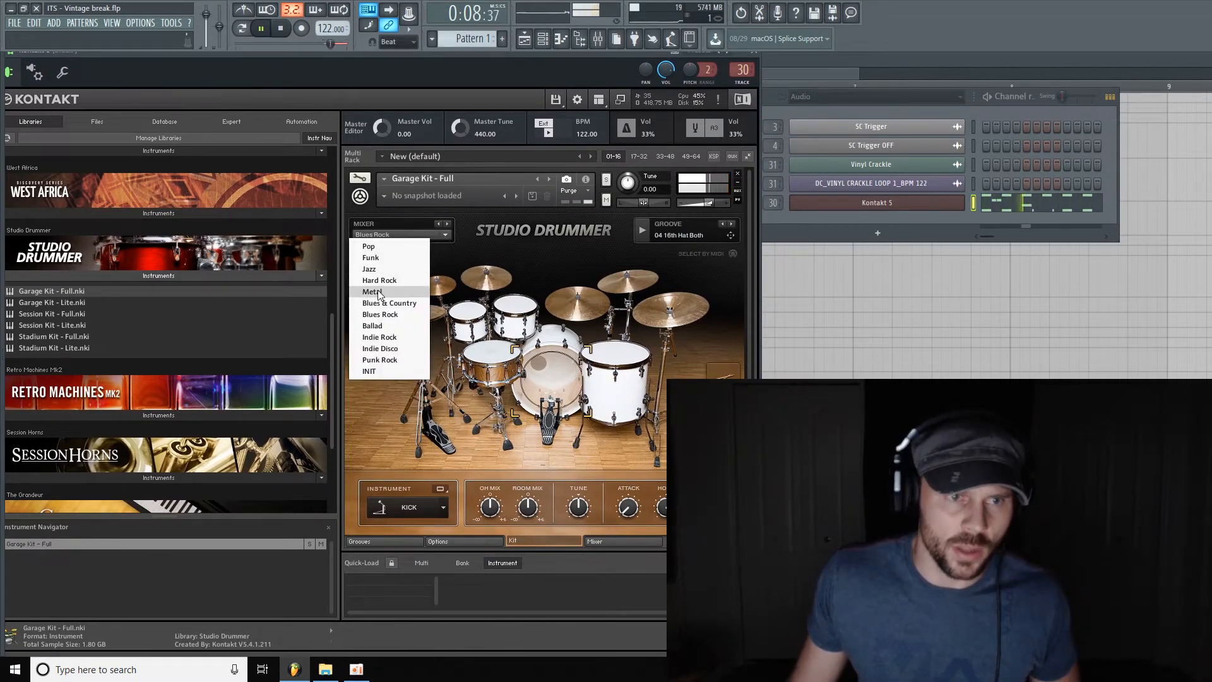
left_click(382, 258)
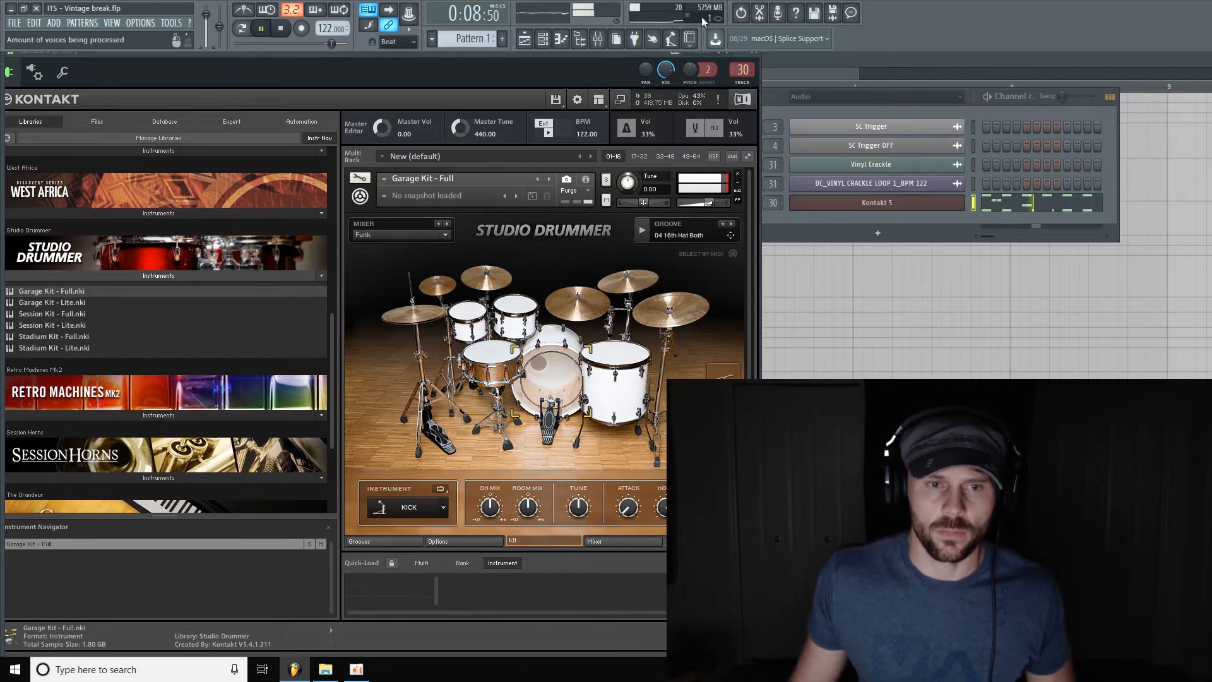
left_click(755, 51)
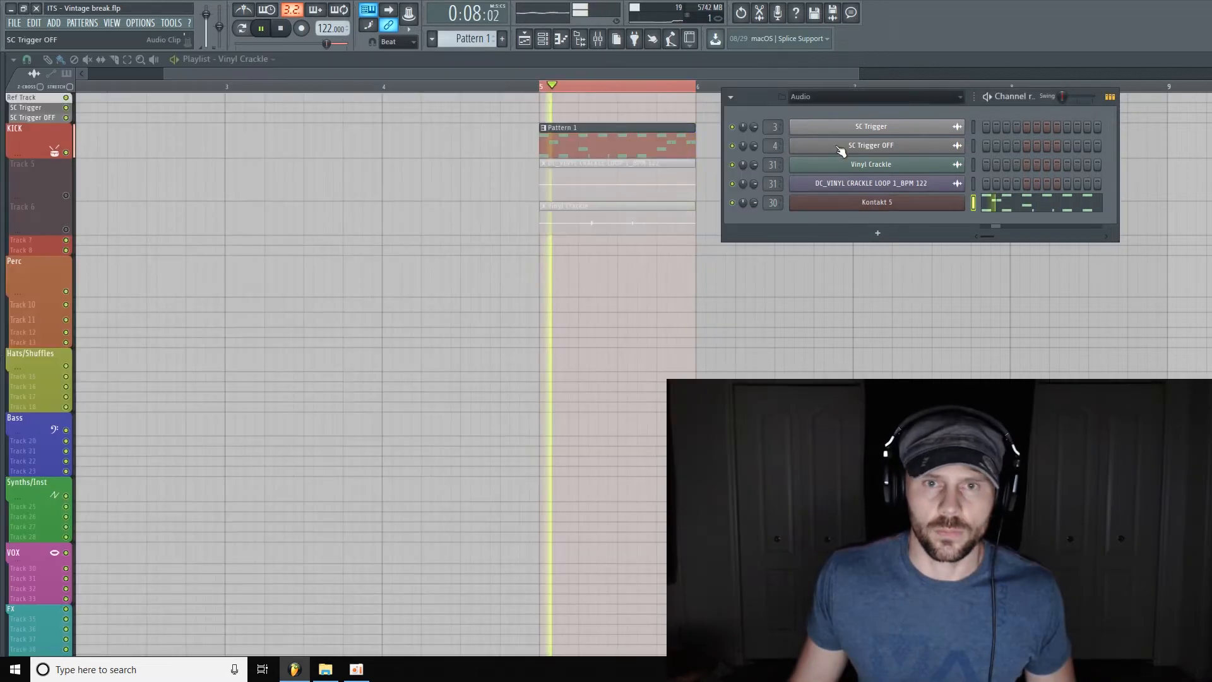
left_click(760, 100)
key("space")
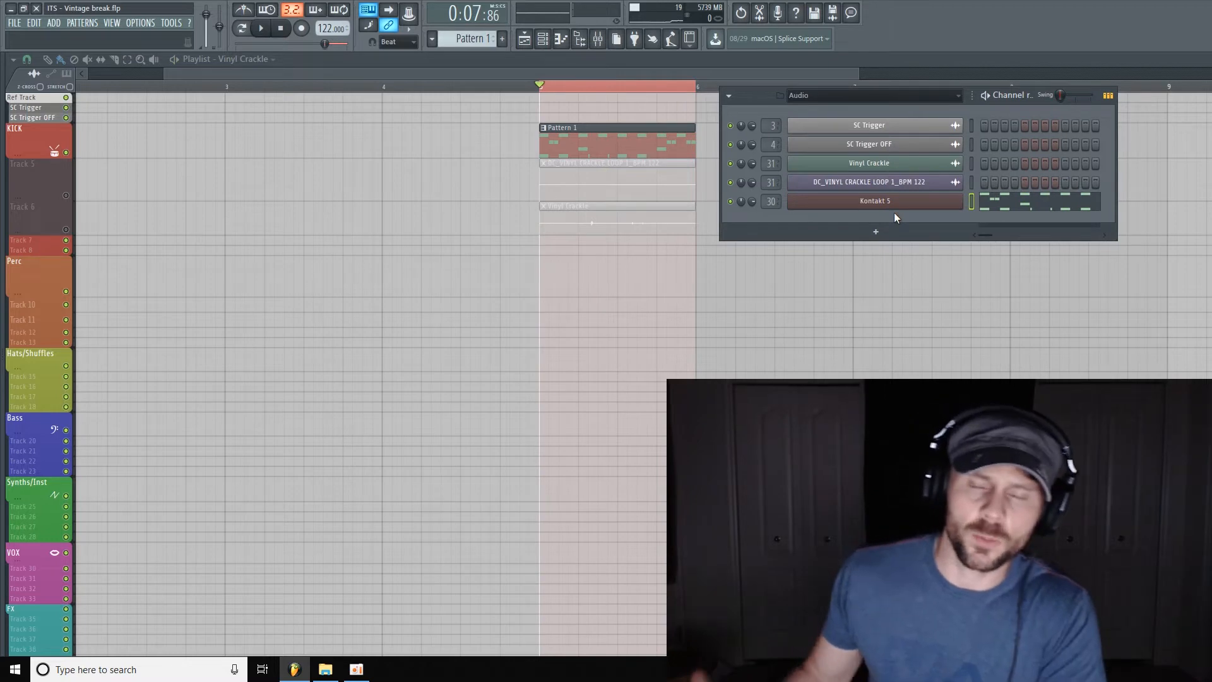
Open the Kontakt 5 channel's notes in the piano roll
right_click(952, 200)
left_click(988, 200)
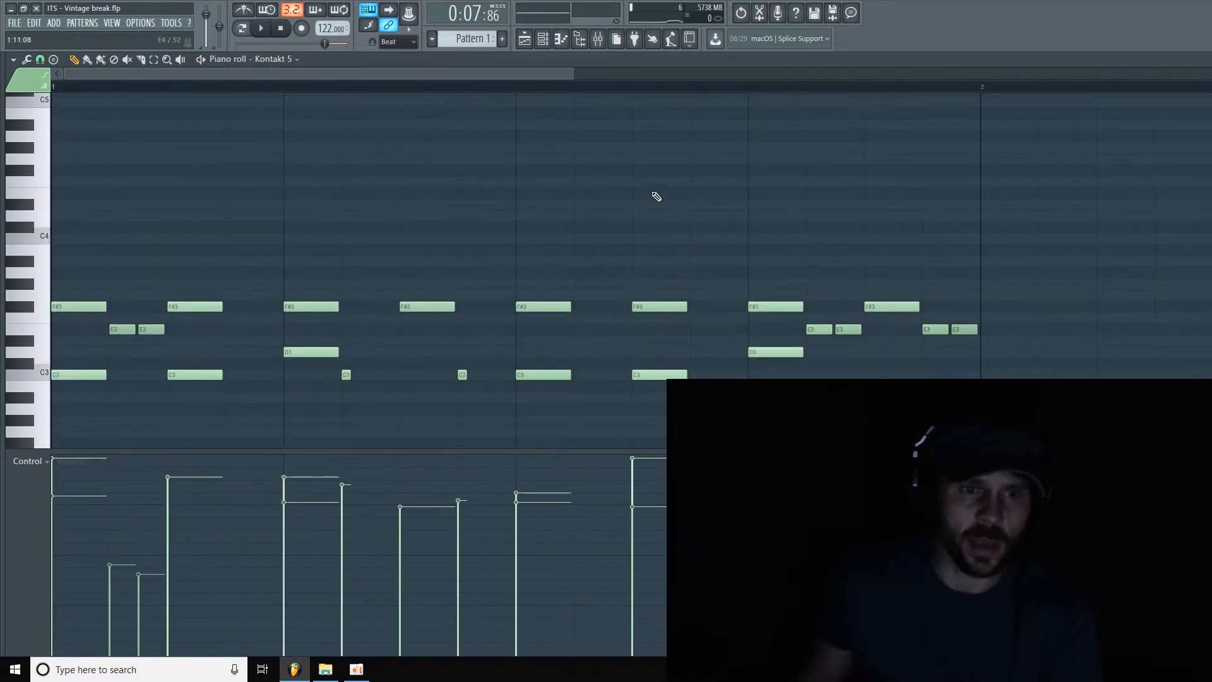
scroll(657, 196, "down", 3)
left_click_drag(572, 72, 890, 73)
left_click_drag(291, 448, 291, 480)
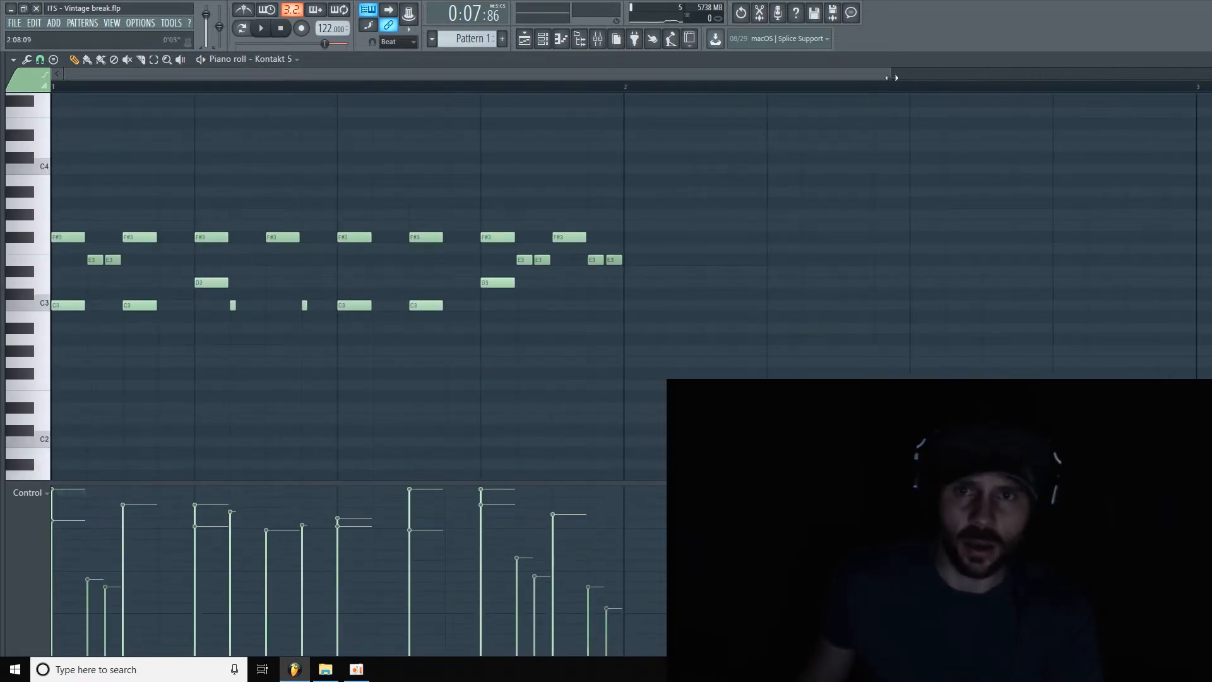
left_click_drag(891, 77, 726, 75)
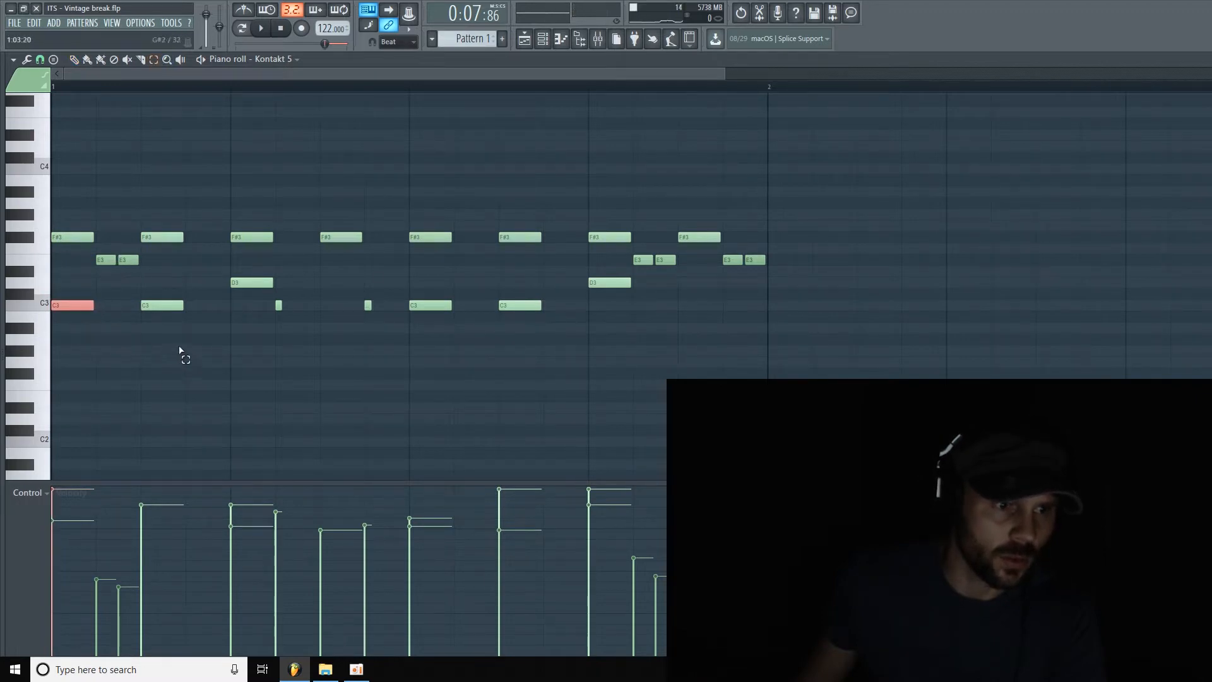
Raise the velocity of the four long C3 kick notes to maximum, one note at a time
left_click_drag(161, 323, 165, 324)
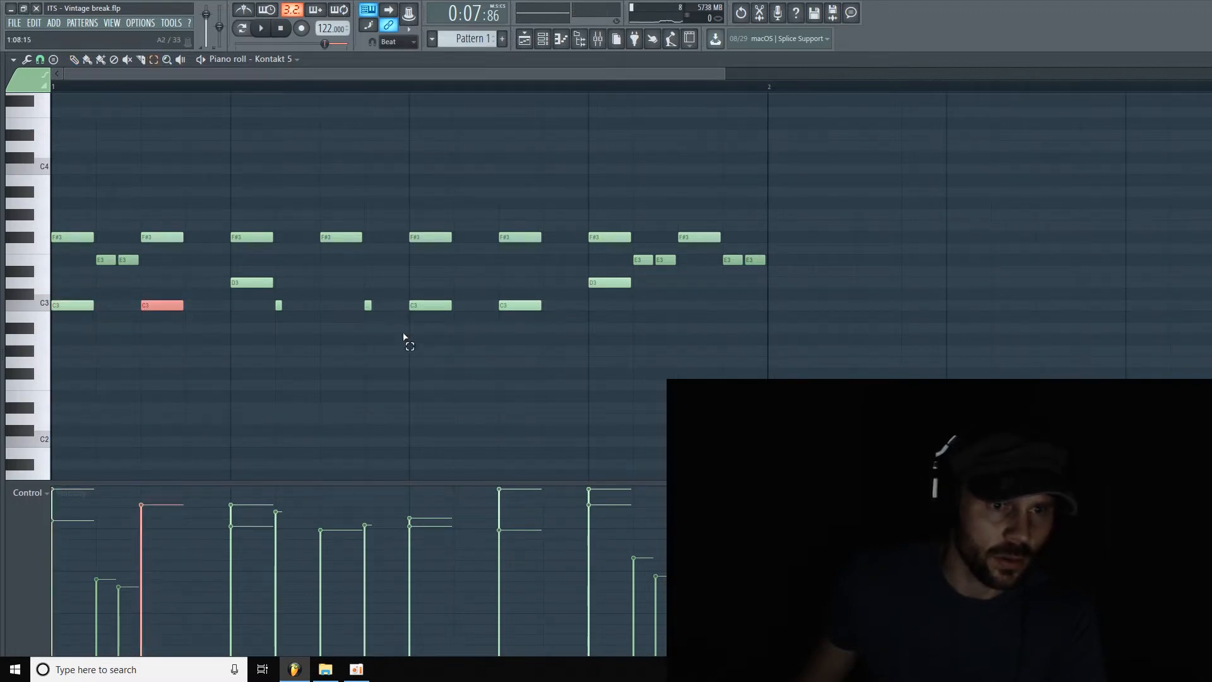
left_click_drag(465, 301, 410, 330)
left_click_drag(554, 301, 506, 323)
left_click_drag(128, 332, 51, 301)
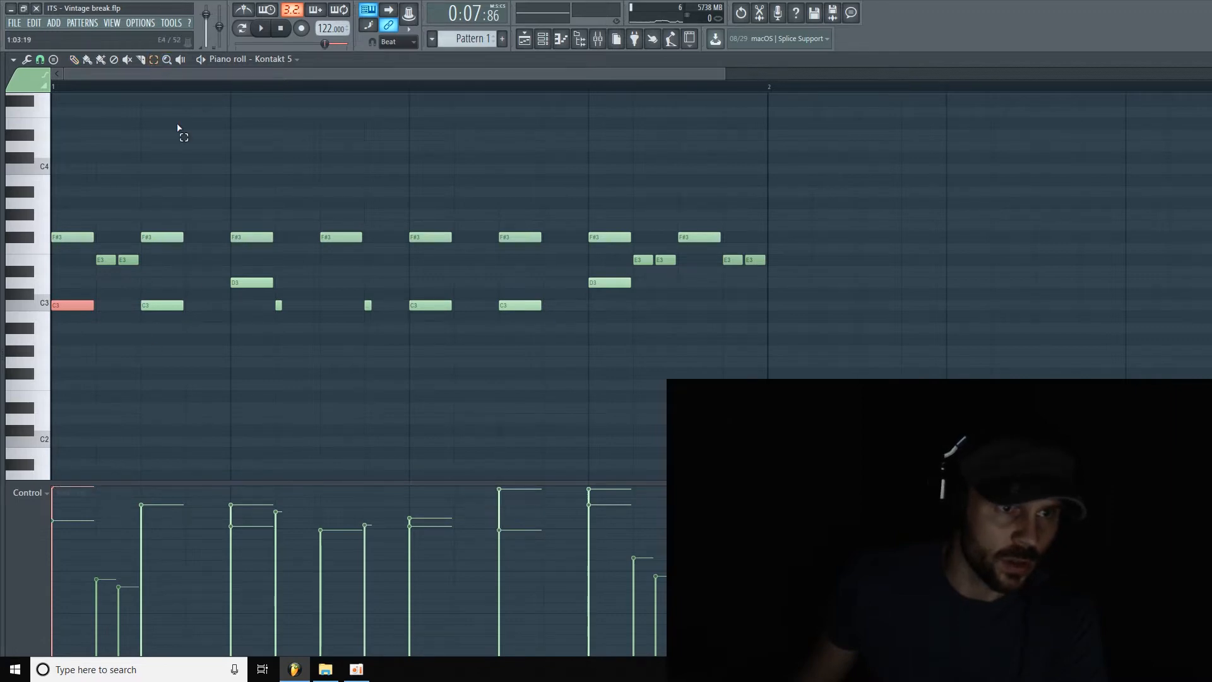
left_click_drag(190, 313, 126, 321)
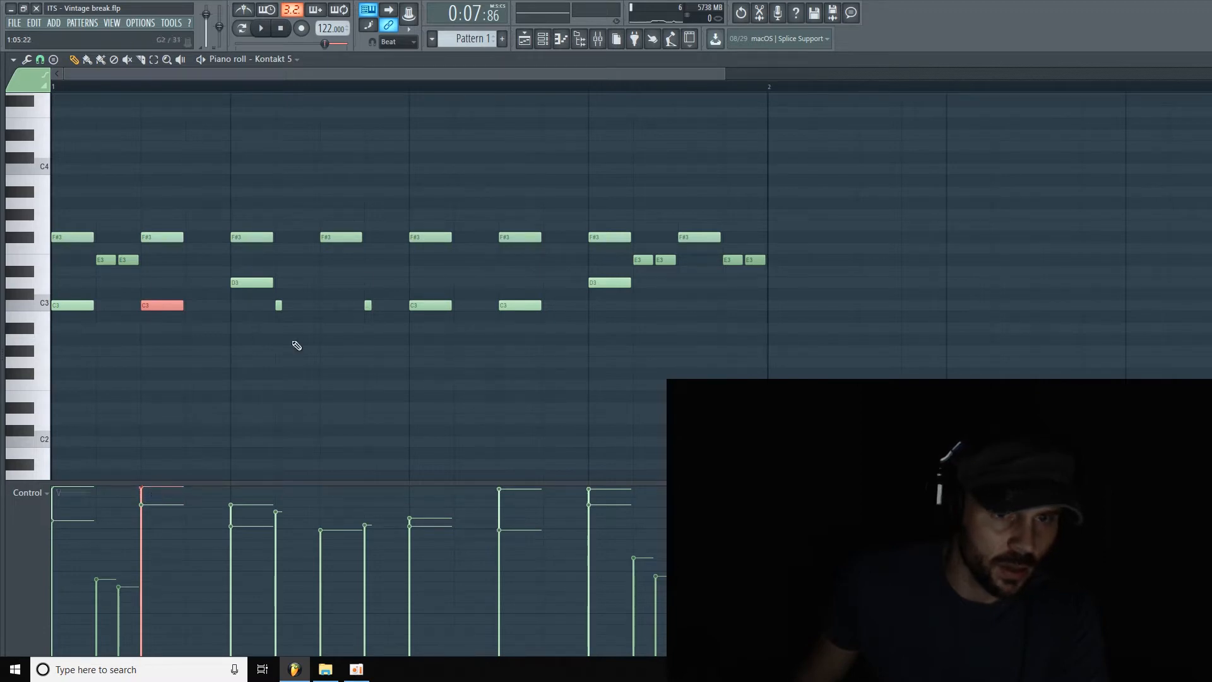
left_click_drag(465, 308, 431, 321)
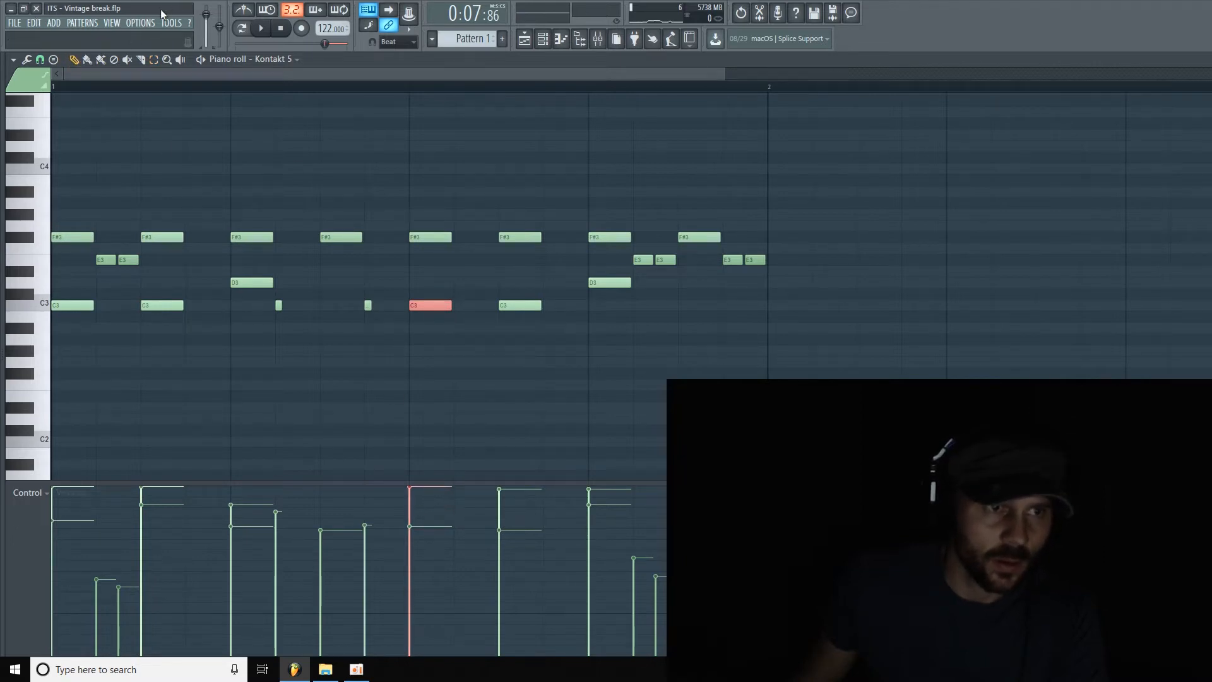
left_click_drag(564, 319, 538, 290)
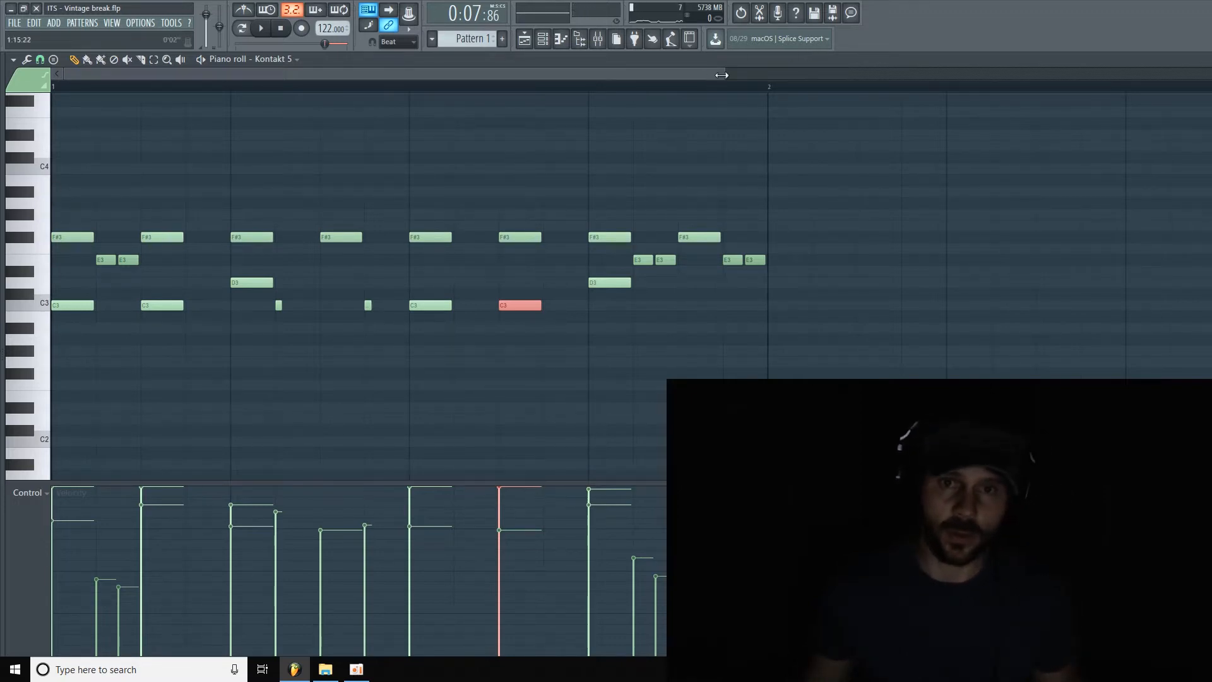
Add an A#3 note above the last F#3 note during playback and lower its velocity
left_click_drag(721, 75, 765, 75)
key("space")
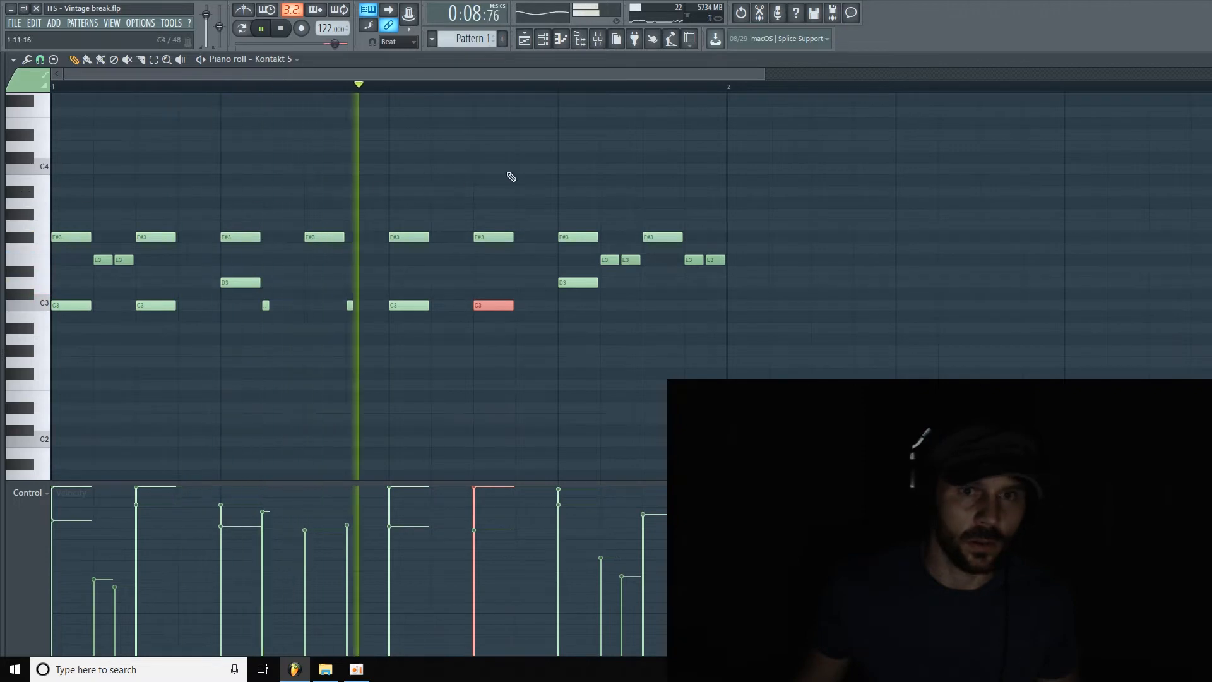
left_click(649, 191)
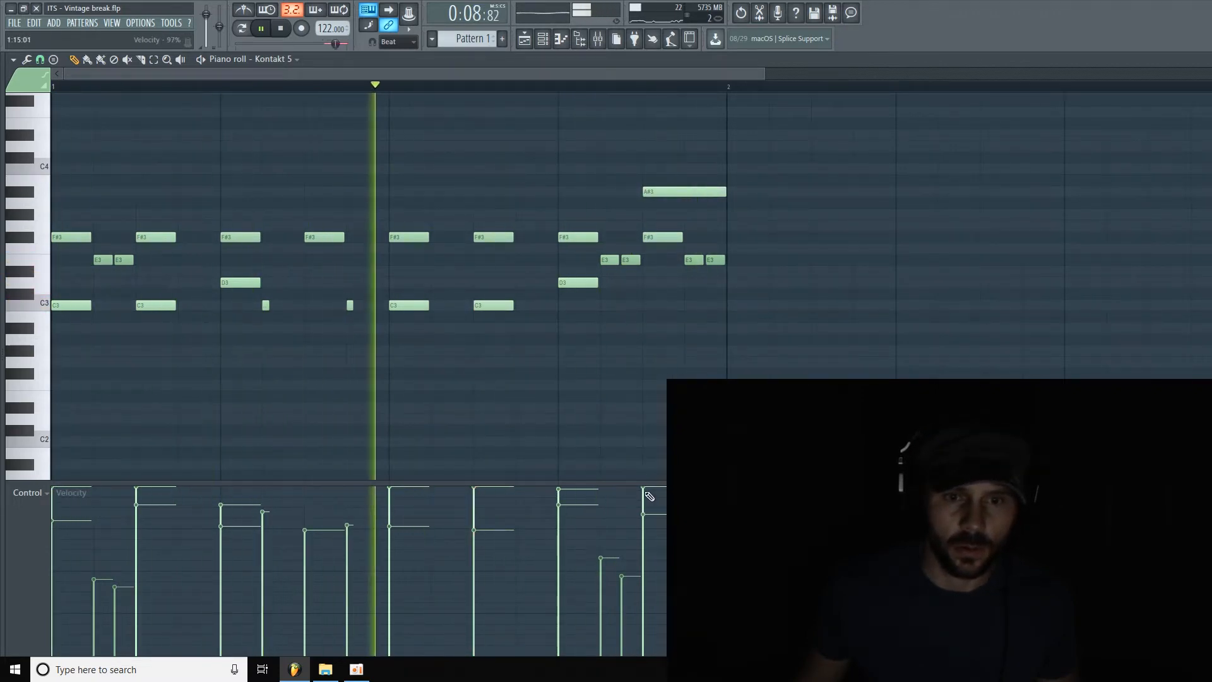
left_click_drag(644, 492, 651, 526)
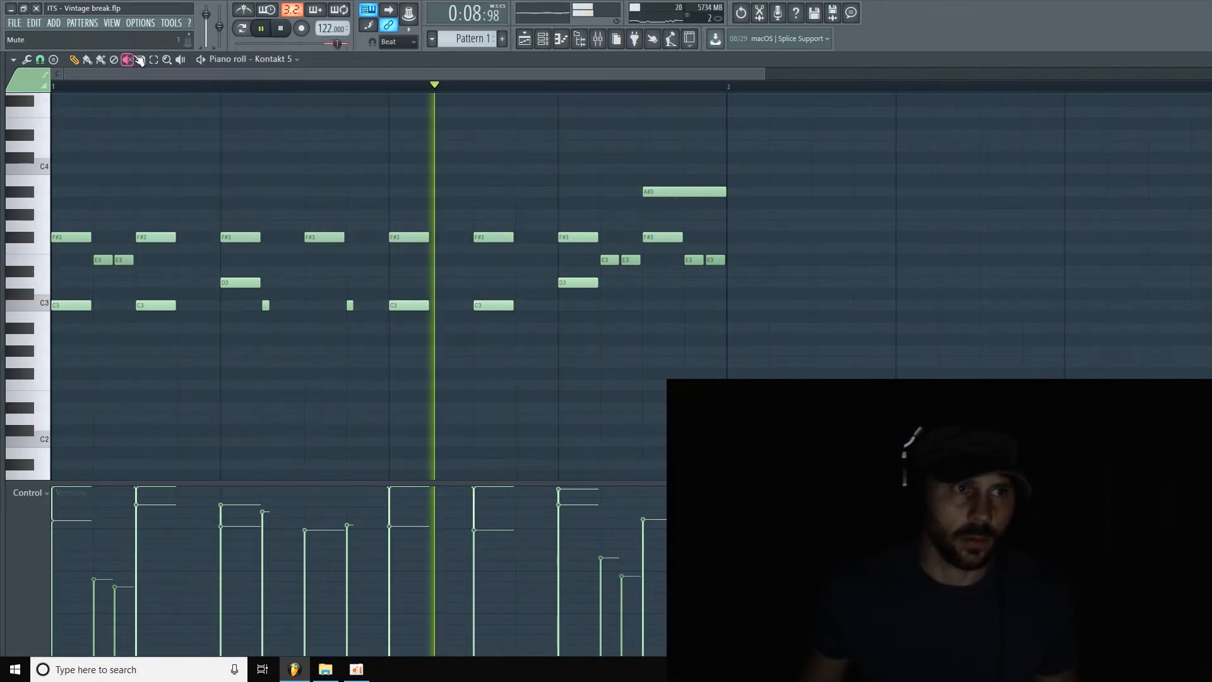
Select the last F#3 note, raise its velocity slightly, and stop playback
left_click(153, 59)
left_click(676, 237)
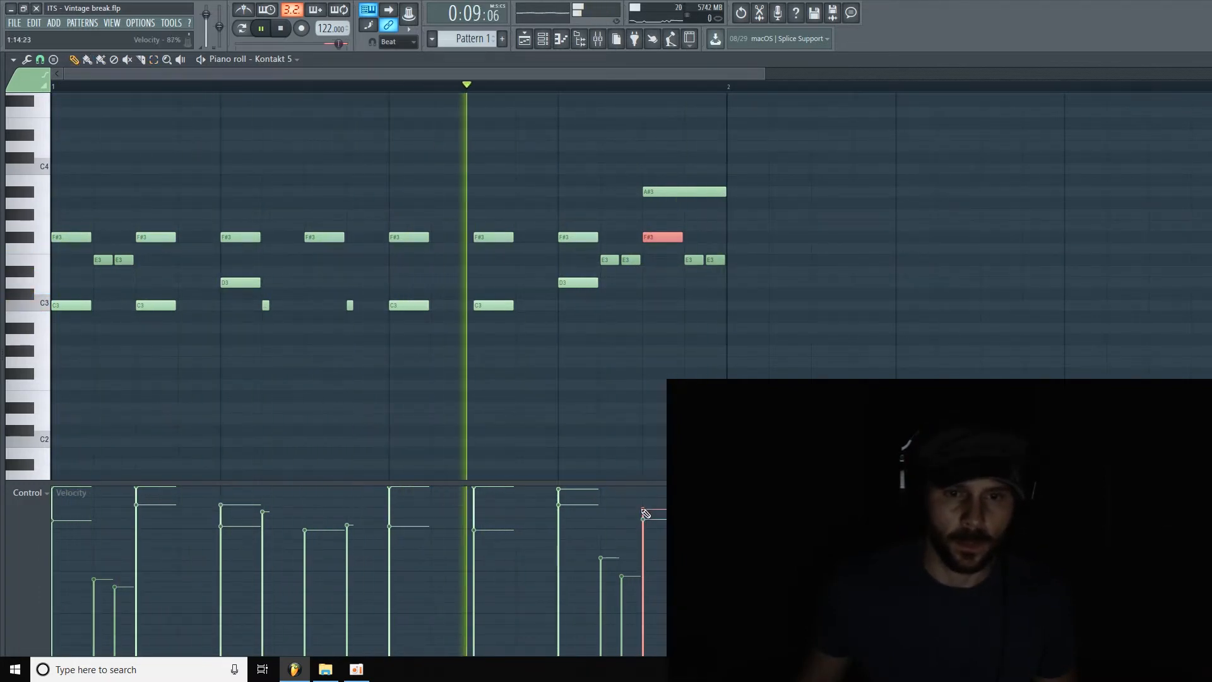
left_click_drag(642, 510, 644, 505)
left_click(856, 325, "ctrl")
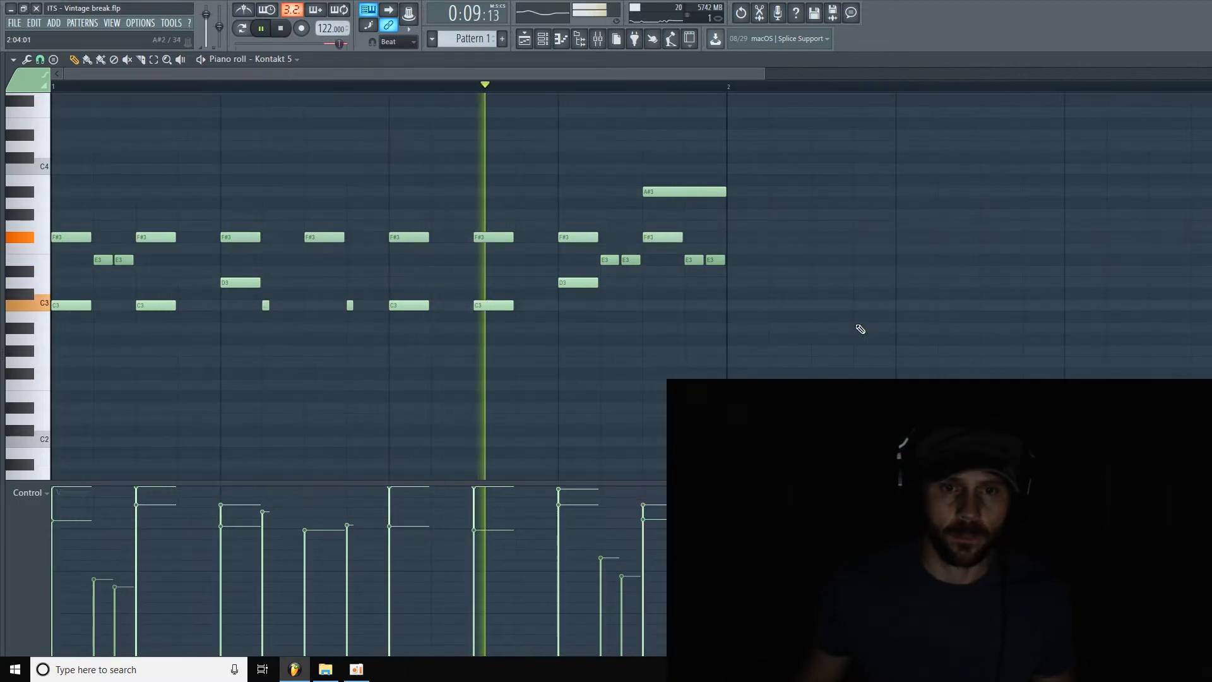
key("space")
Return to the playlist and insert UAD UA 1176LN Legacy in slot 1 of the break mixer track
left_click(550, 45)
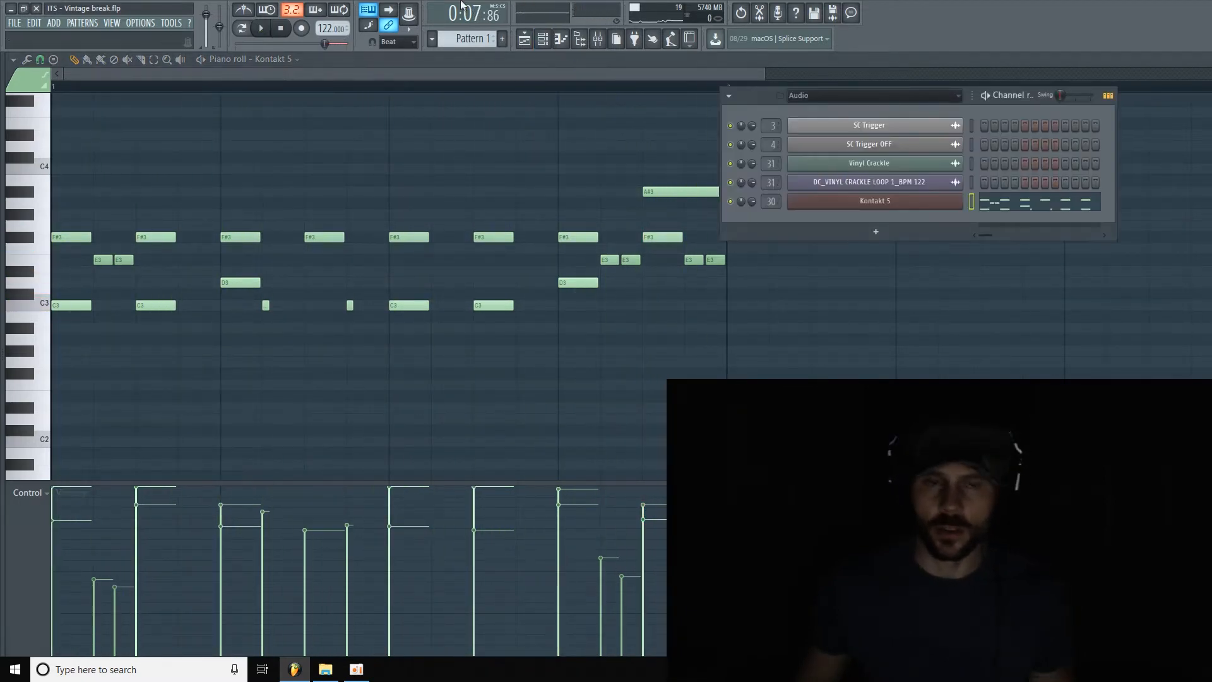
left_click(526, 40)
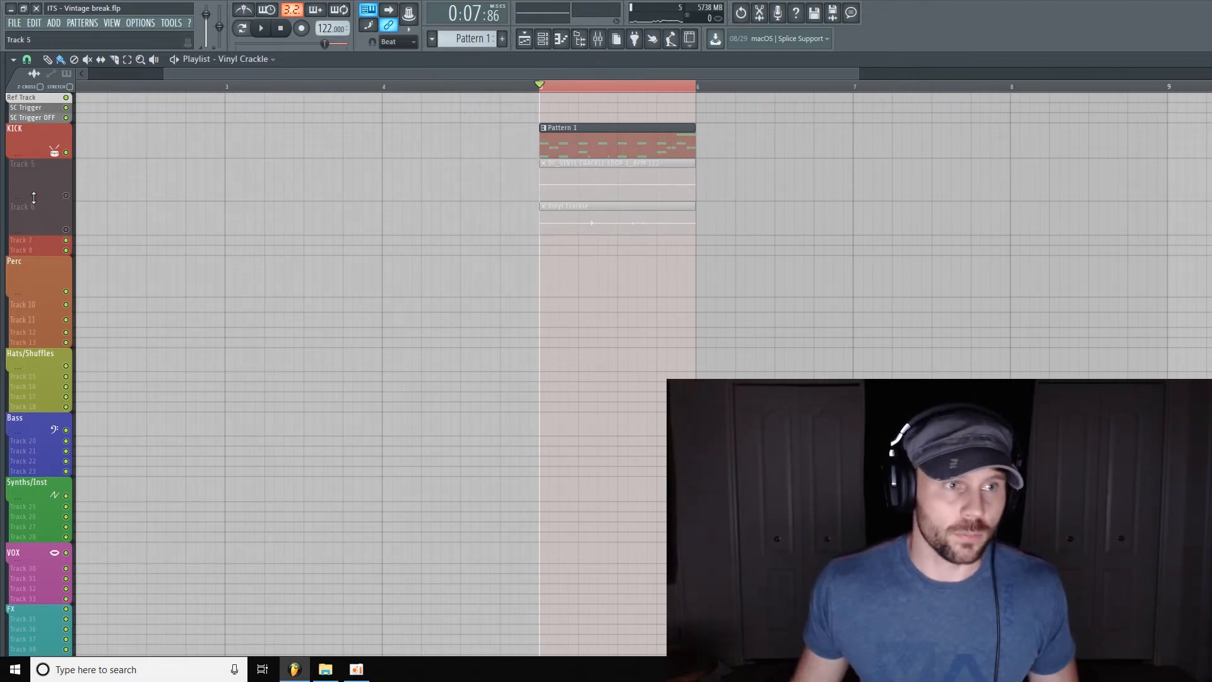
left_click_drag(35, 233, 36, 245)
left_click(597, 38)
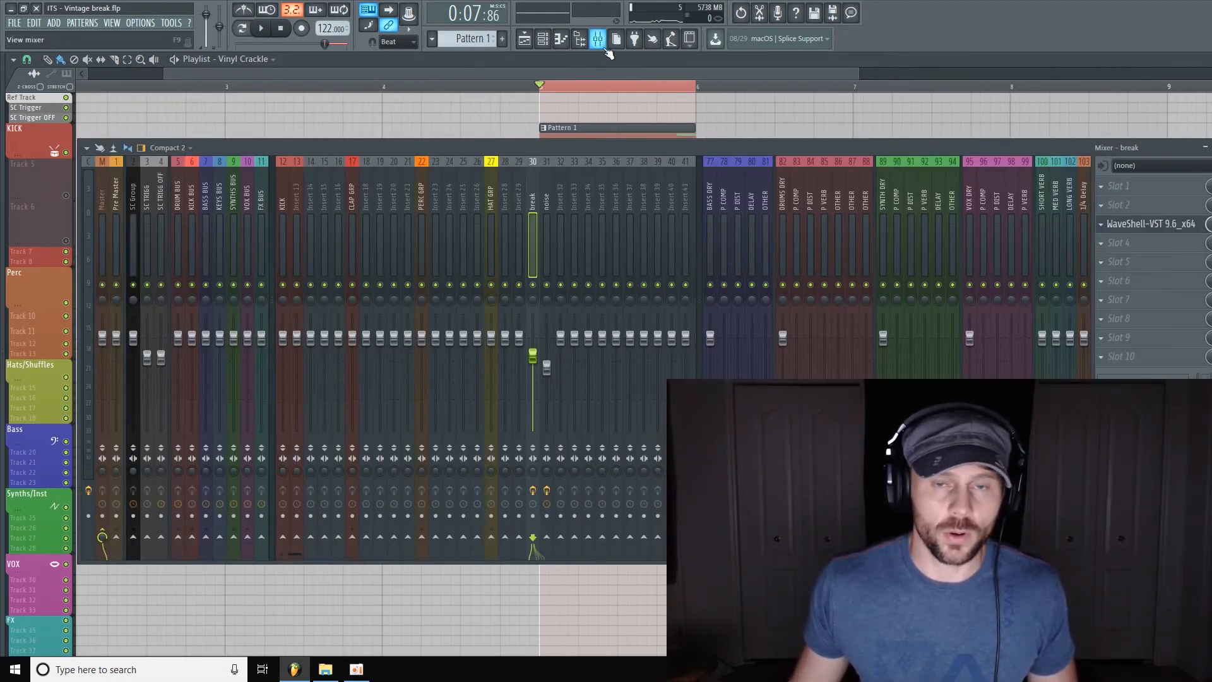
left_click_drag(1053, 151, 930, 129)
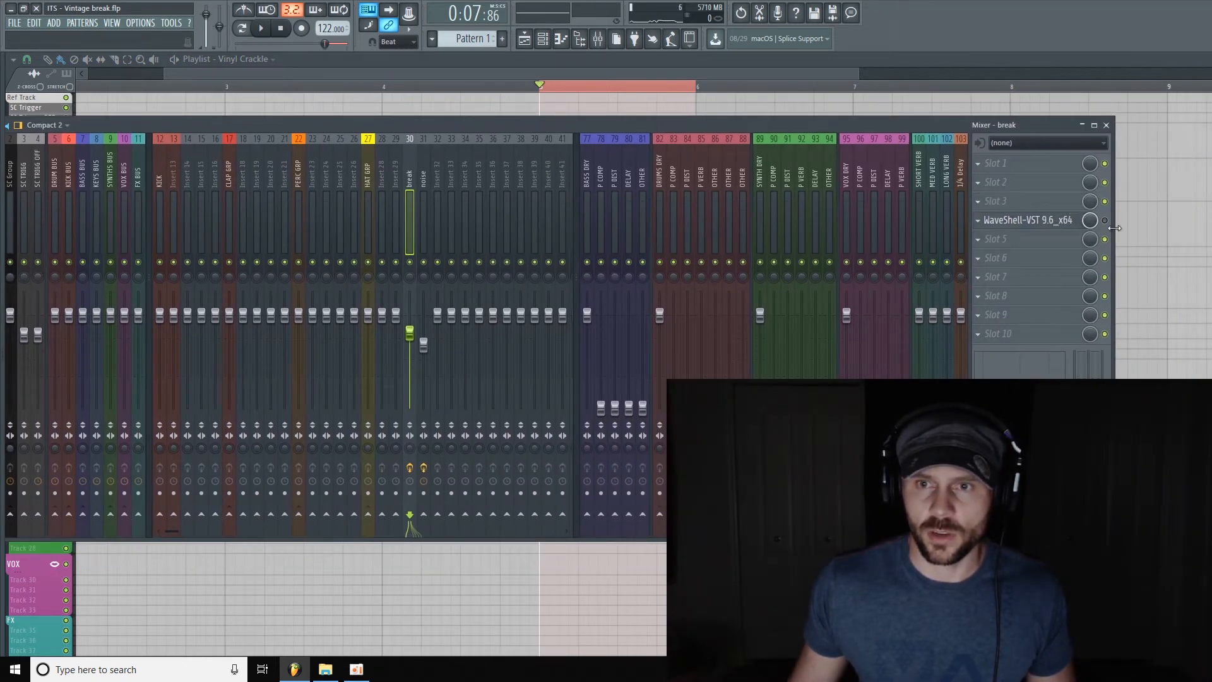
left_click(1040, 165)
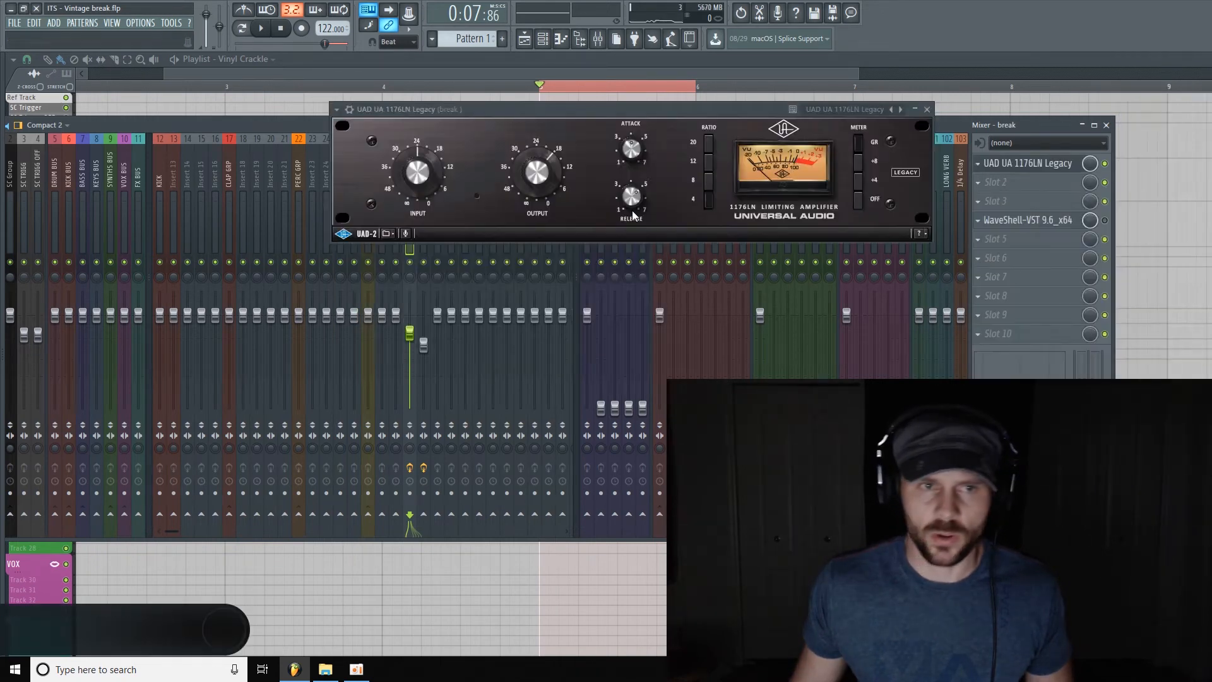
Lower the UA 1176LN's output to about -26.4 dB, start playback, and raise its input slightly above -22.8 dB
left_click_drag(604, 110, 378, 106)
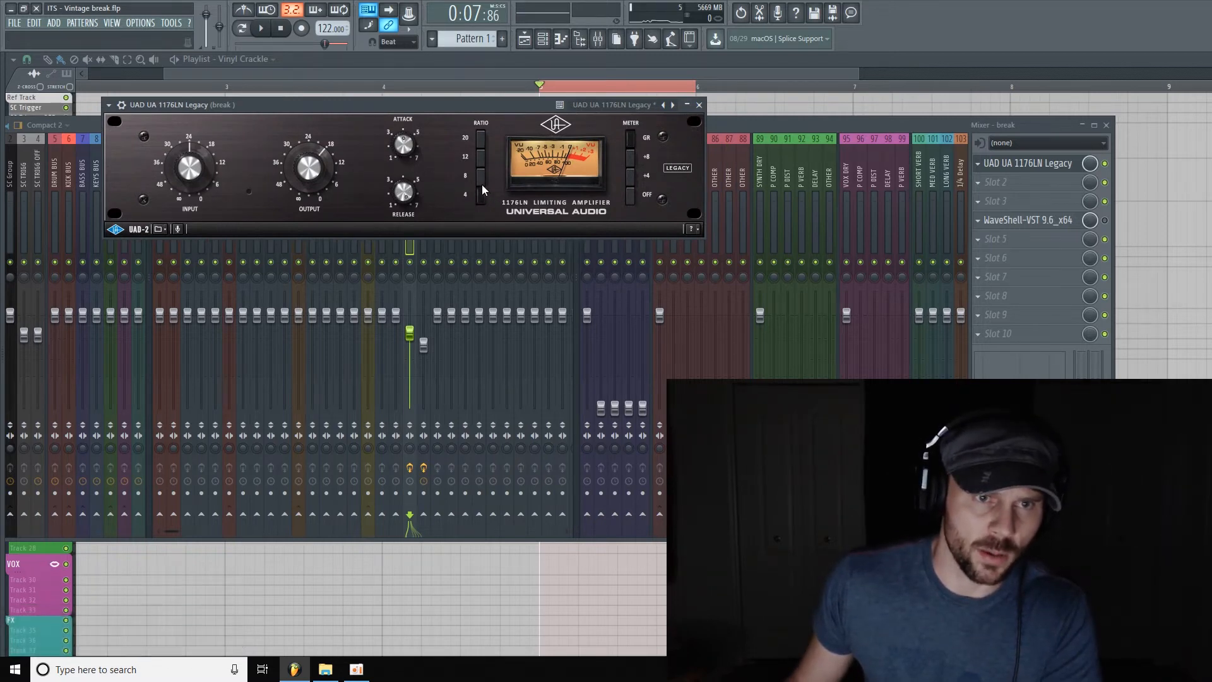
left_click_drag(361, 105, 363, 104)
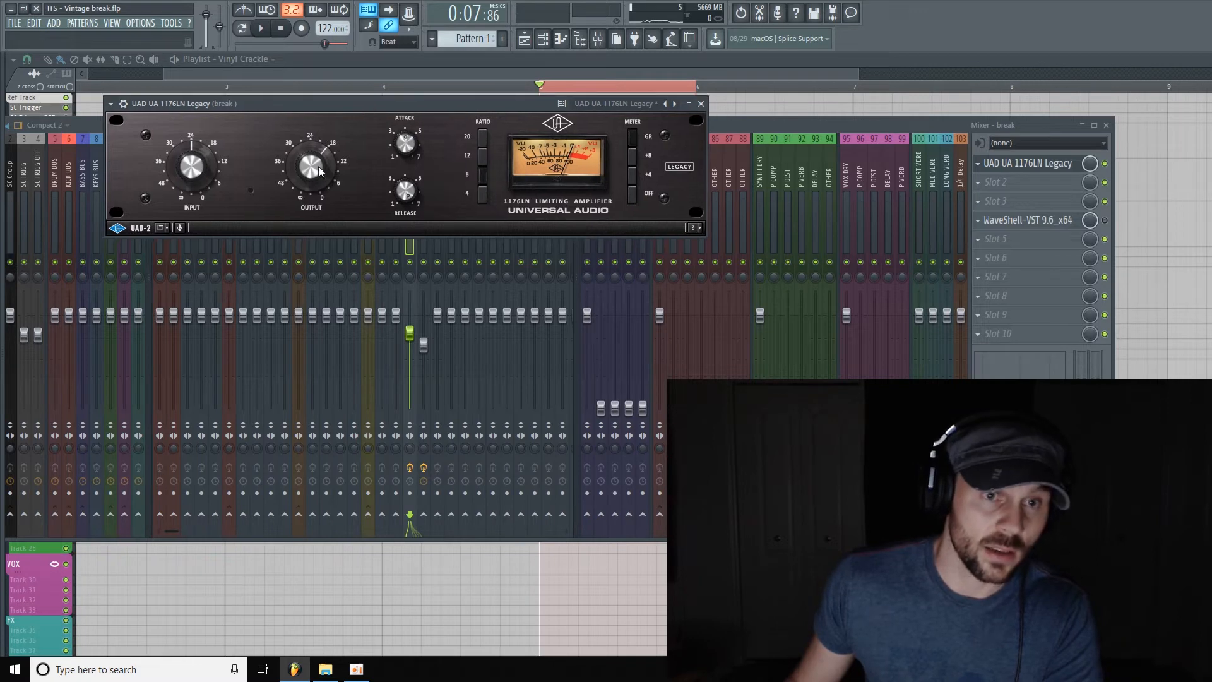
left_click_drag(756, 125, 785, 118)
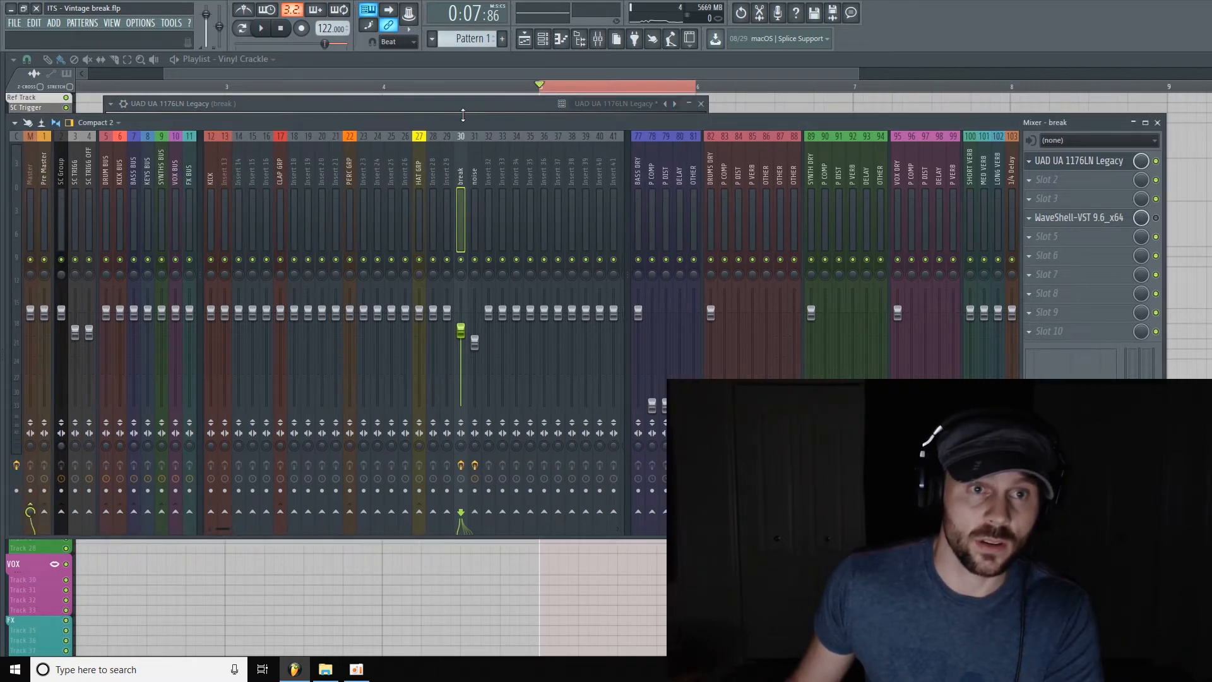
left_click_drag(462, 115, 664, 127)
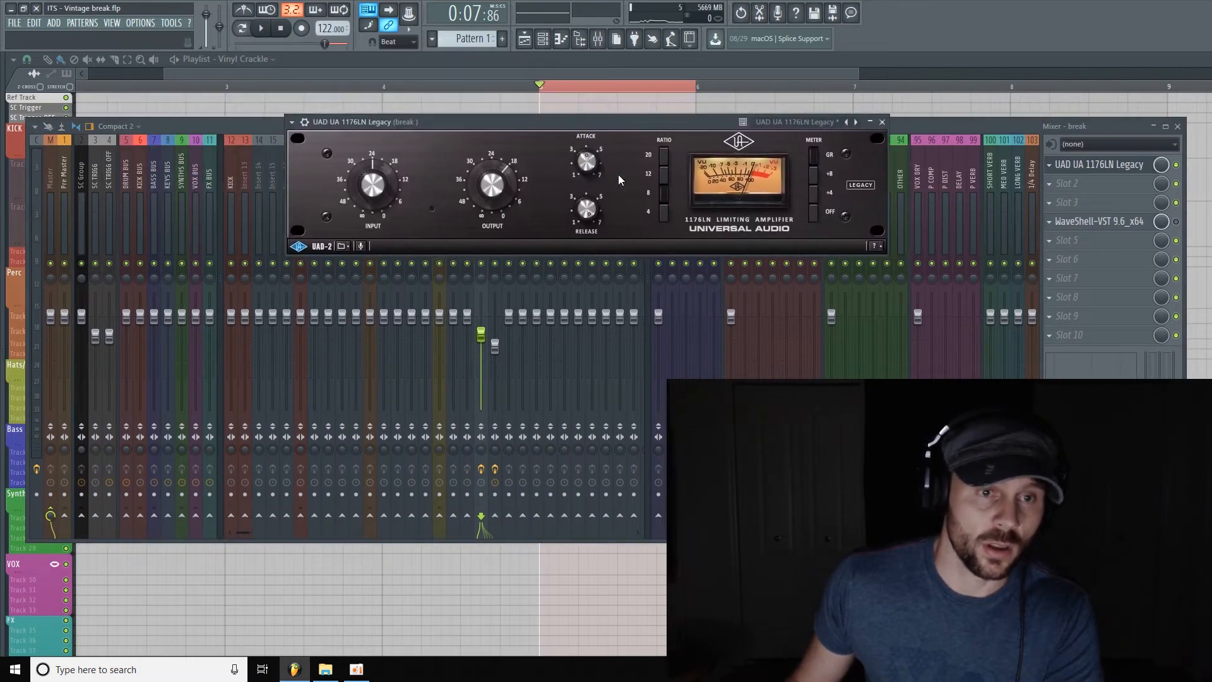
left_click_drag(532, 121, 594, 124)
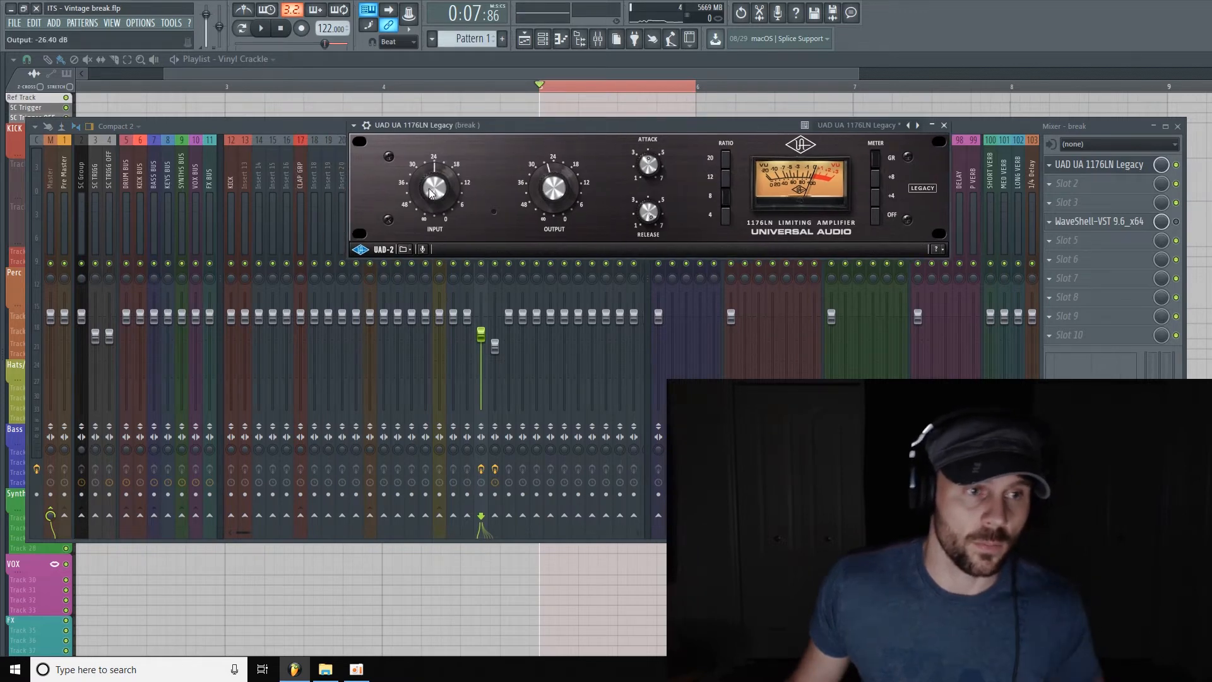
key("space")
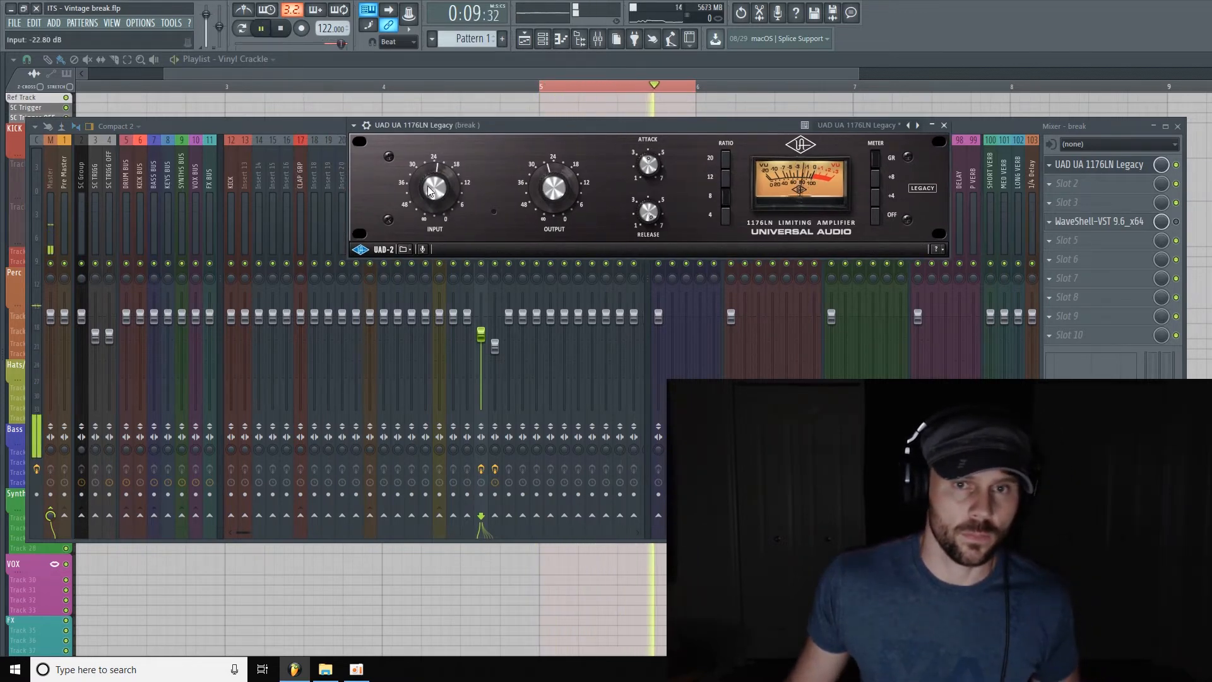
left_click_drag(434, 188, 440, 187)
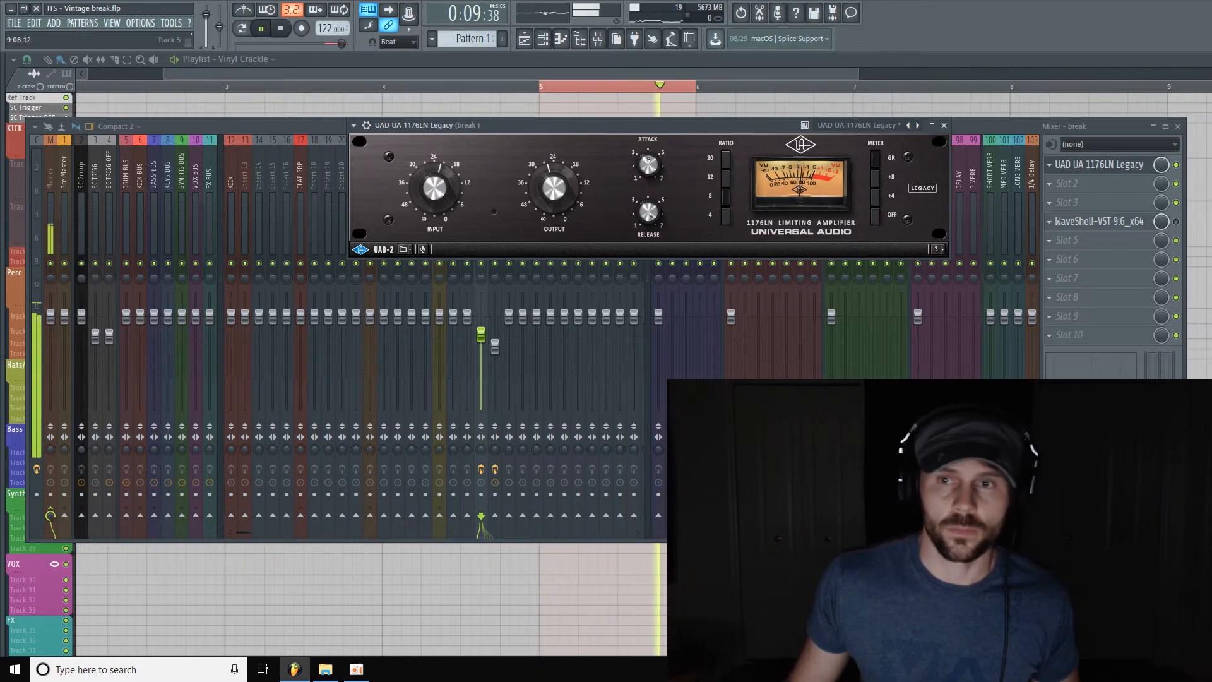
Compare the break with and without the UA 1176LN and raise its output to about -20.2 dB to match levels
left_click(1176, 166)
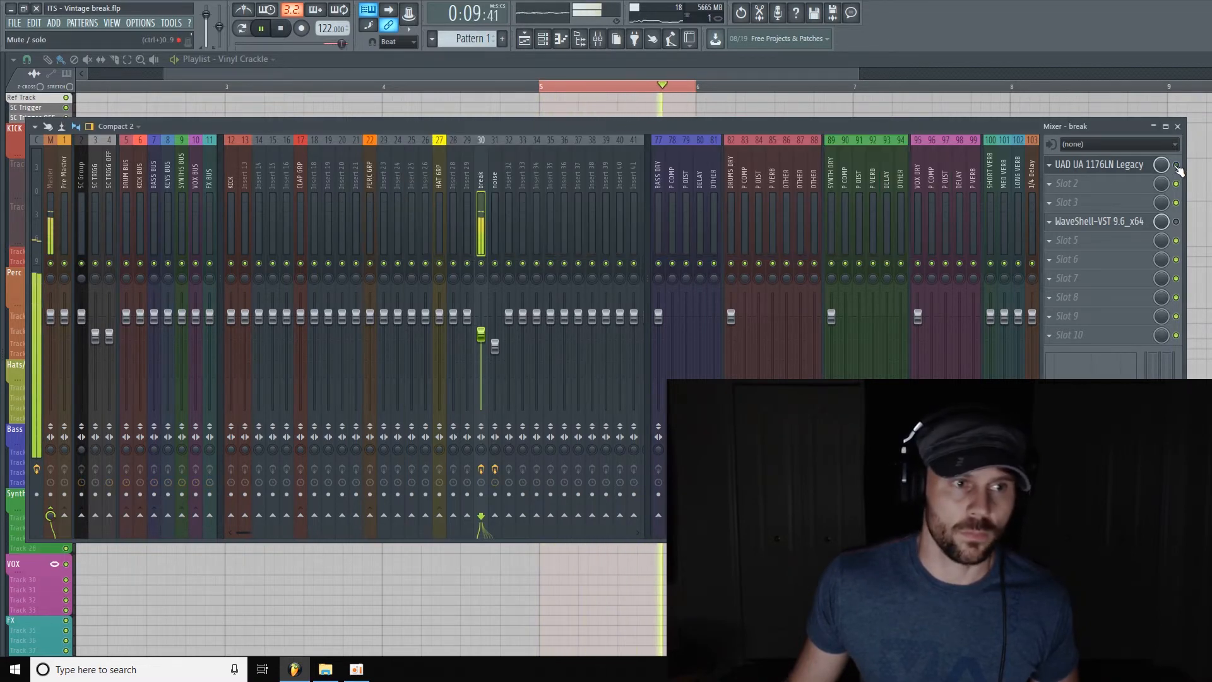
left_click(1133, 167)
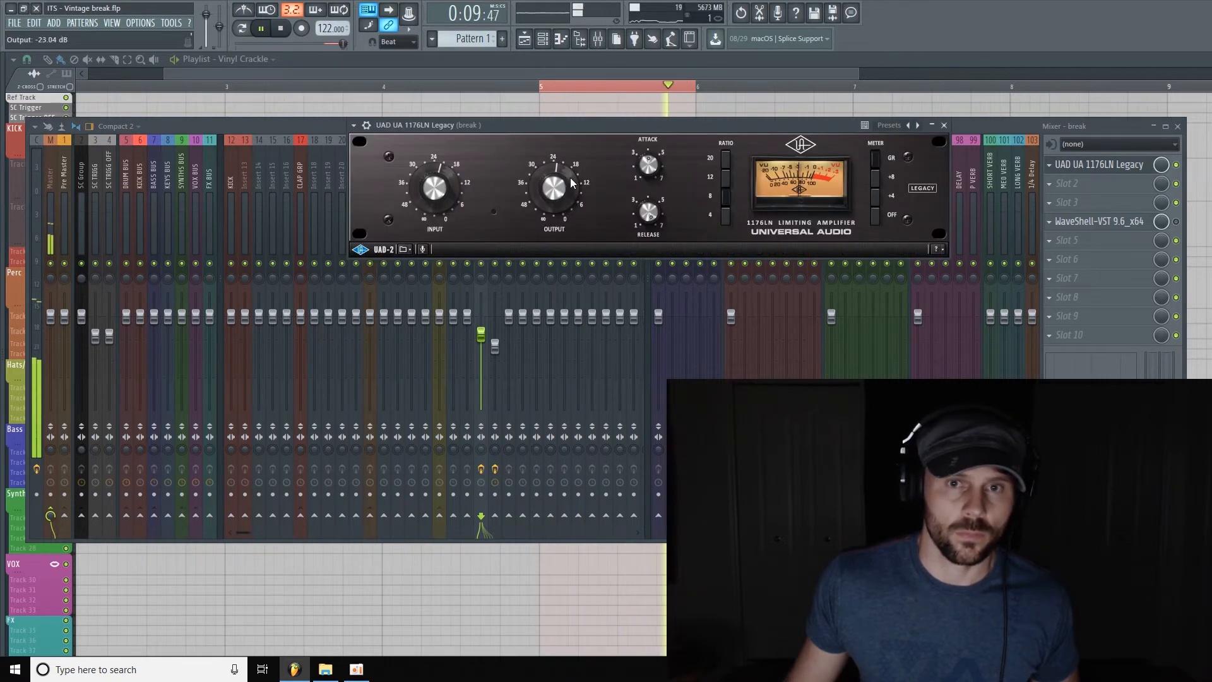
left_click_drag(575, 179, 558, 185)
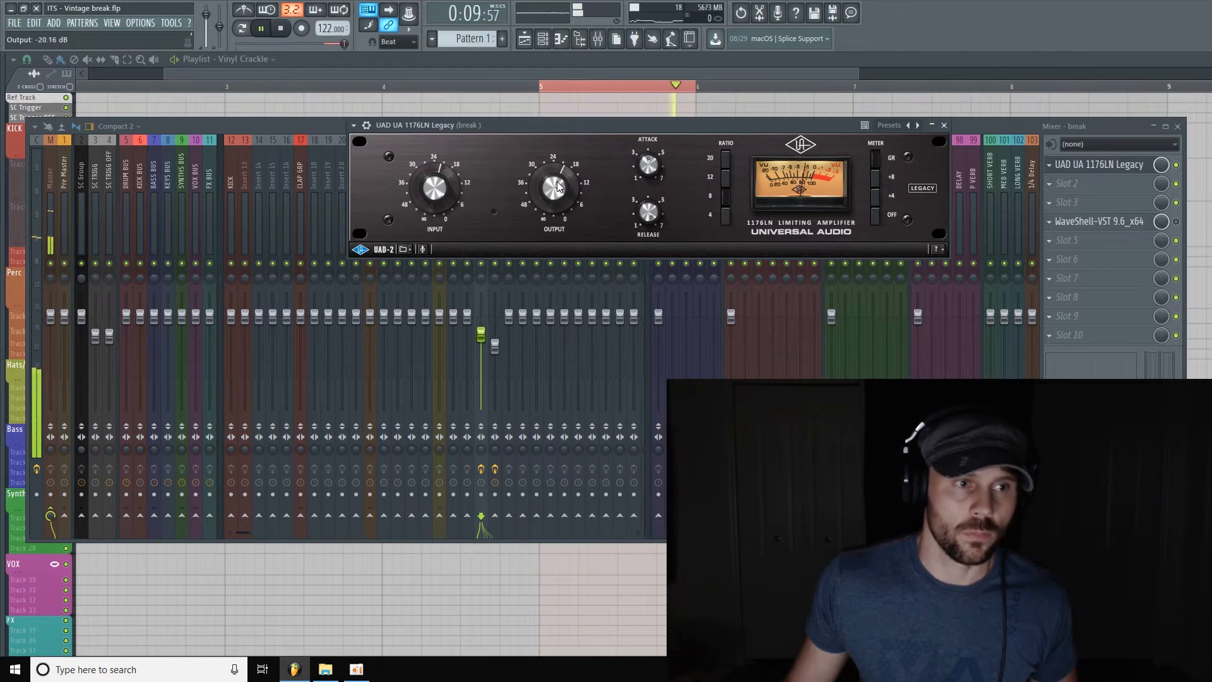
left_click(1176, 166)
left_click(1176, 166)
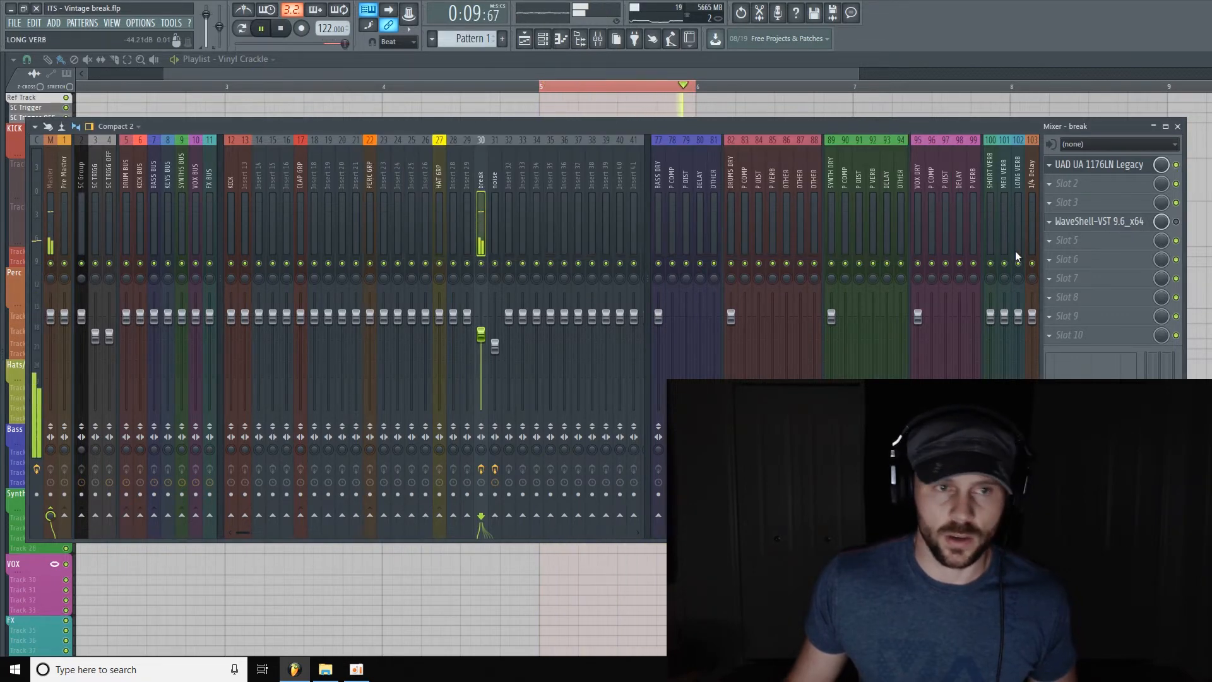
Insert UAD Studer A800 in slot 2 of the break mixer track and stop playback
left_click(1102, 183)
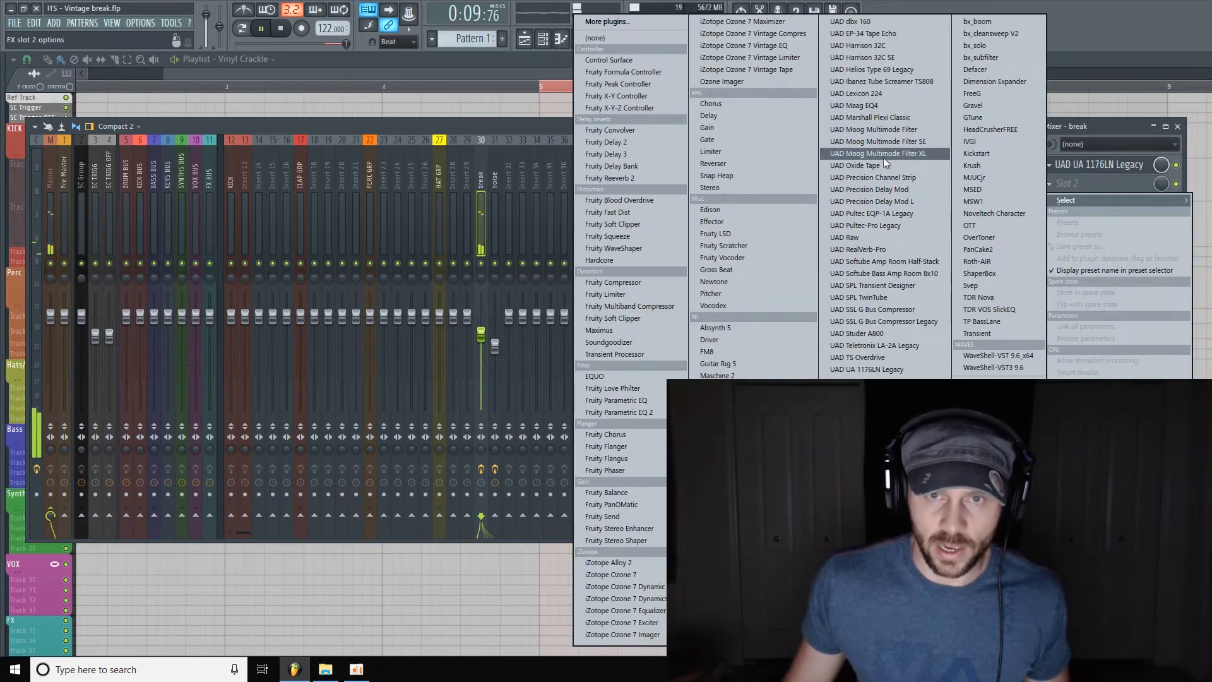
left_click(871, 333)
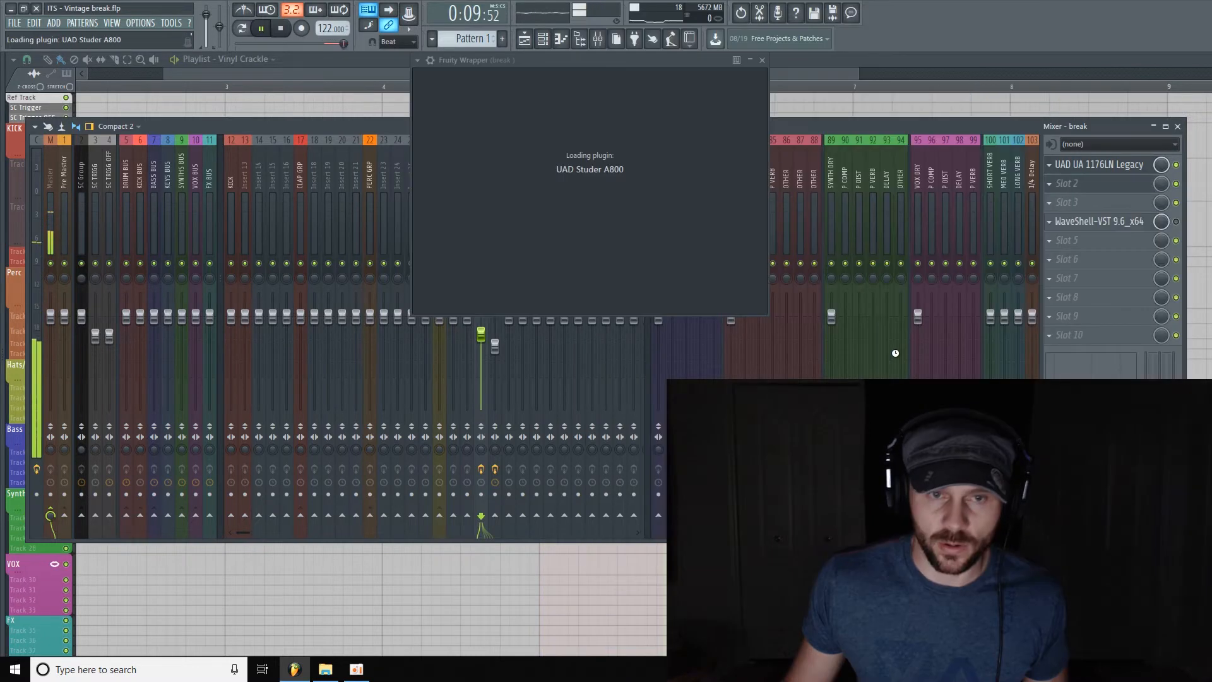
left_click_drag(616, 72, 524, 73)
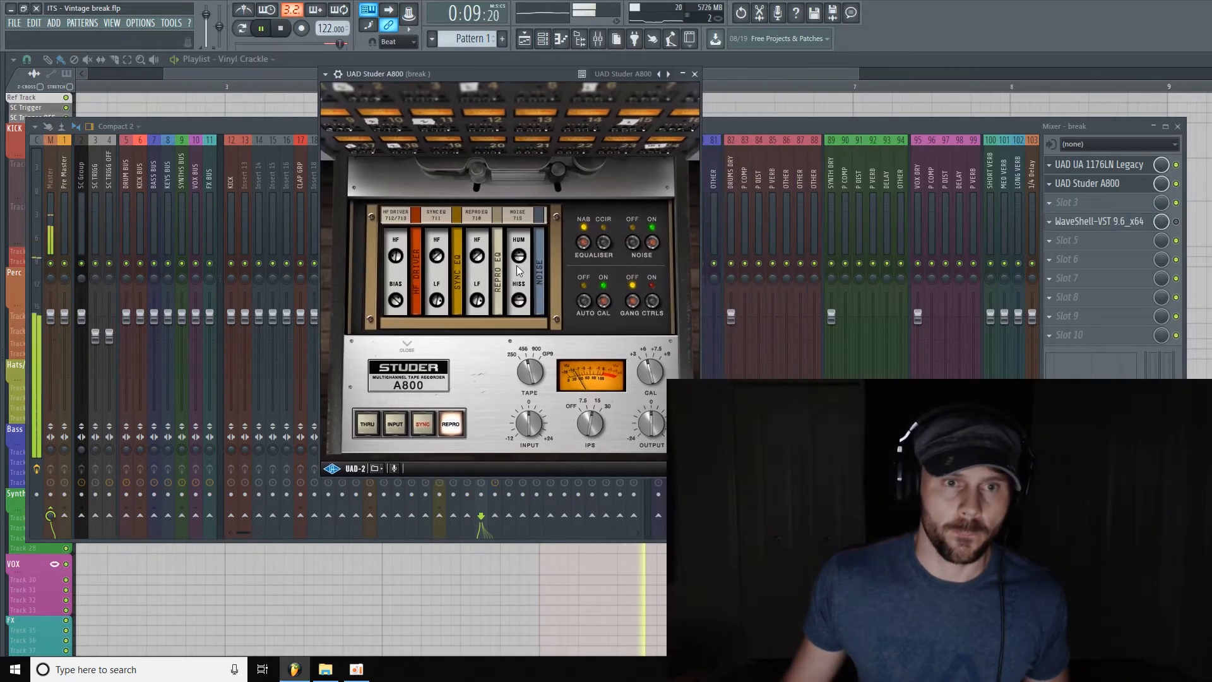
key("space")
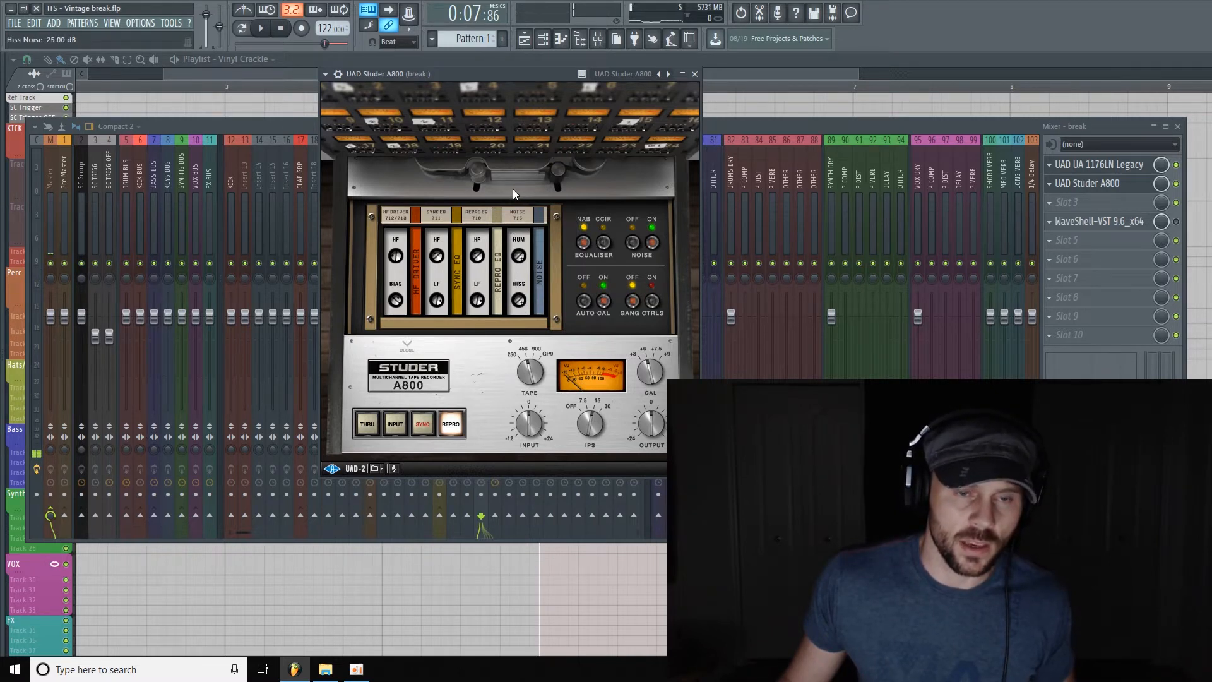
mouse_move(523, 72)
left_mouse_down()
mouse_move(503, 99)
mouse_move(523, 64)
left_mouse_up()
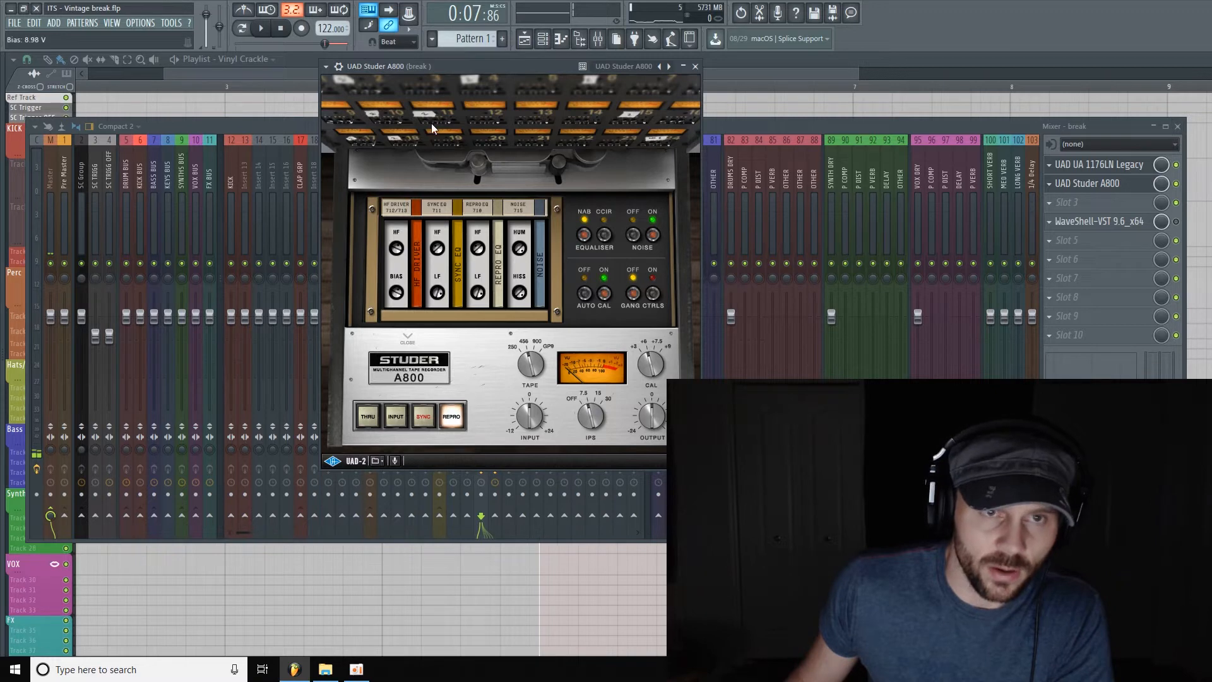
left_click_drag(522, 61, 467, 73)
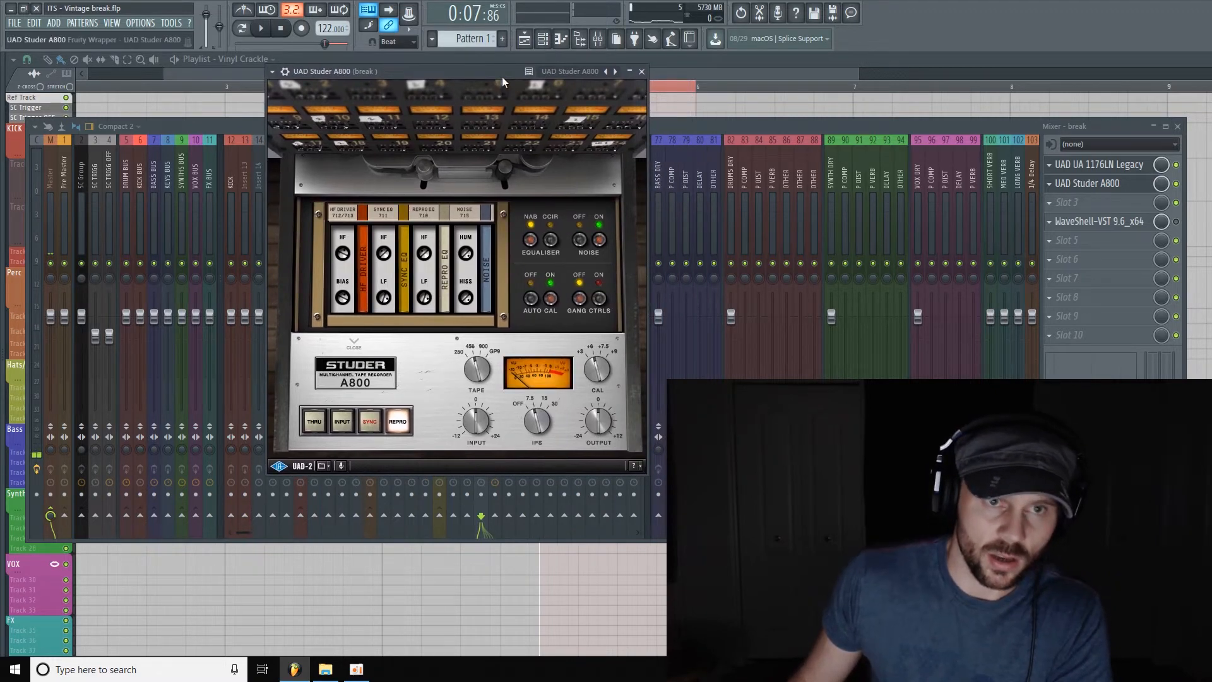
left_click_drag(502, 77, 514, 89)
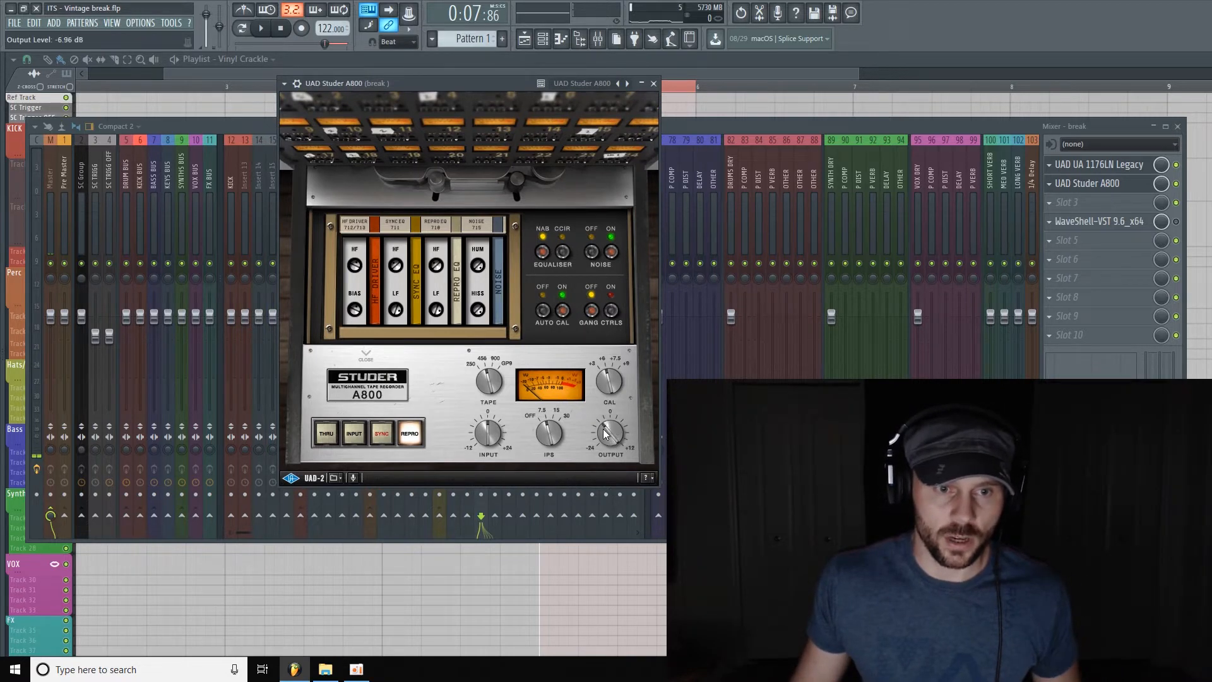
Set the Studer A800's input level to about 6.7 dB and trim its output level to about -1 dB during playback
left_click_drag(487, 432, 490, 414)
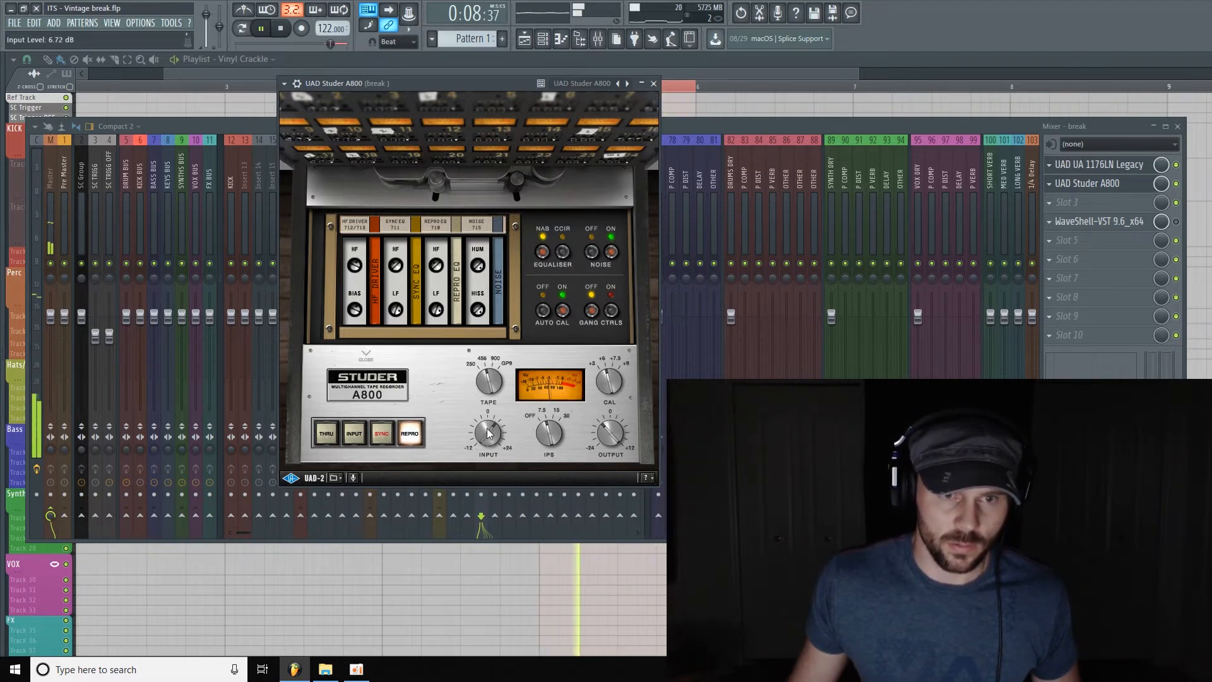
left_click_drag(611, 434, 613, 432)
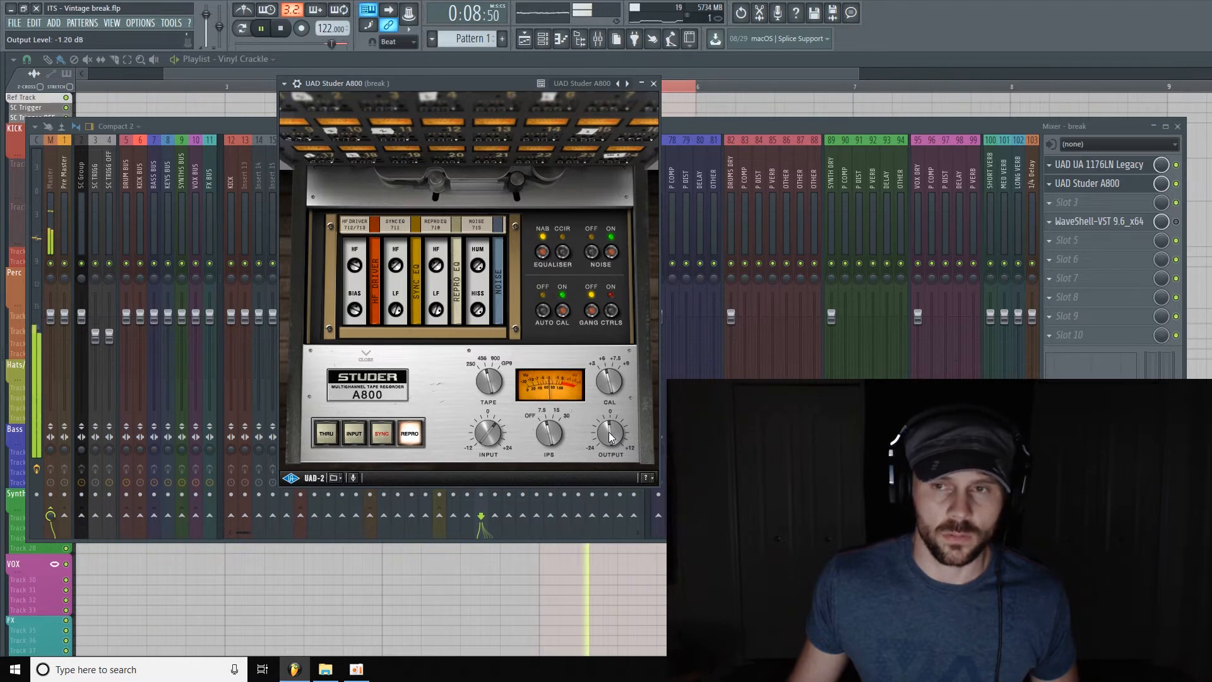
left_click_drag(608, 433, 611, 433)
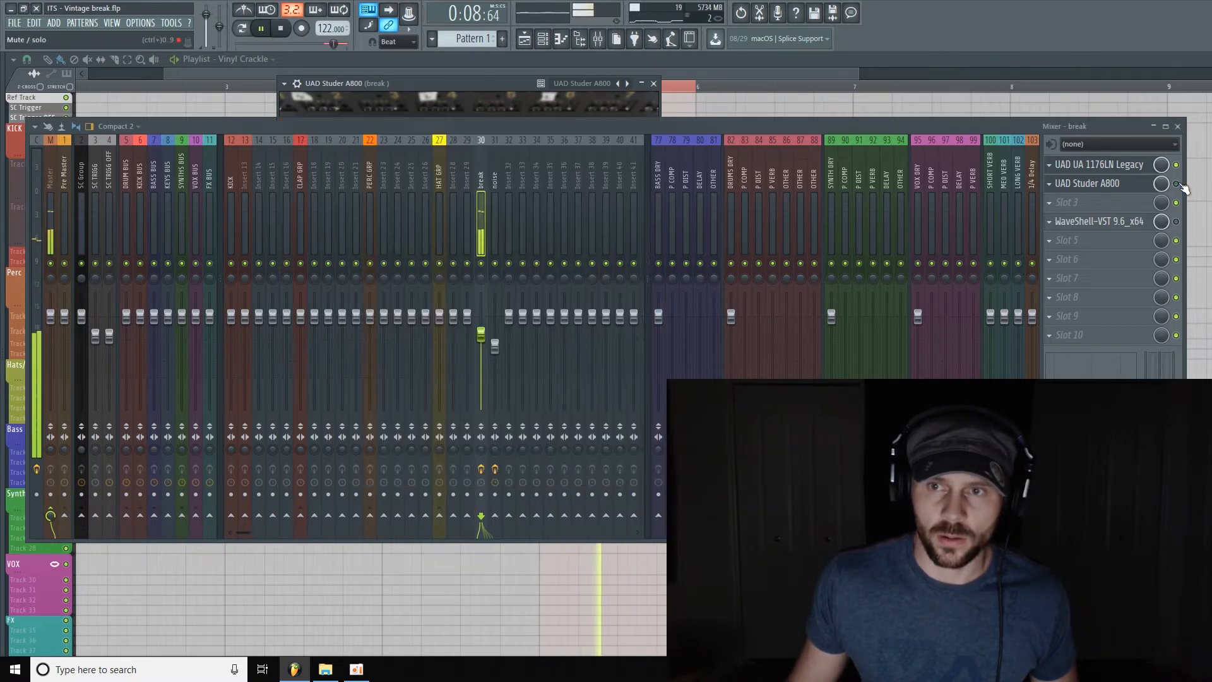
Compare the break with and without the Studer A800, leave it enabled, stop playback, and close its window
left_click(1182, 187)
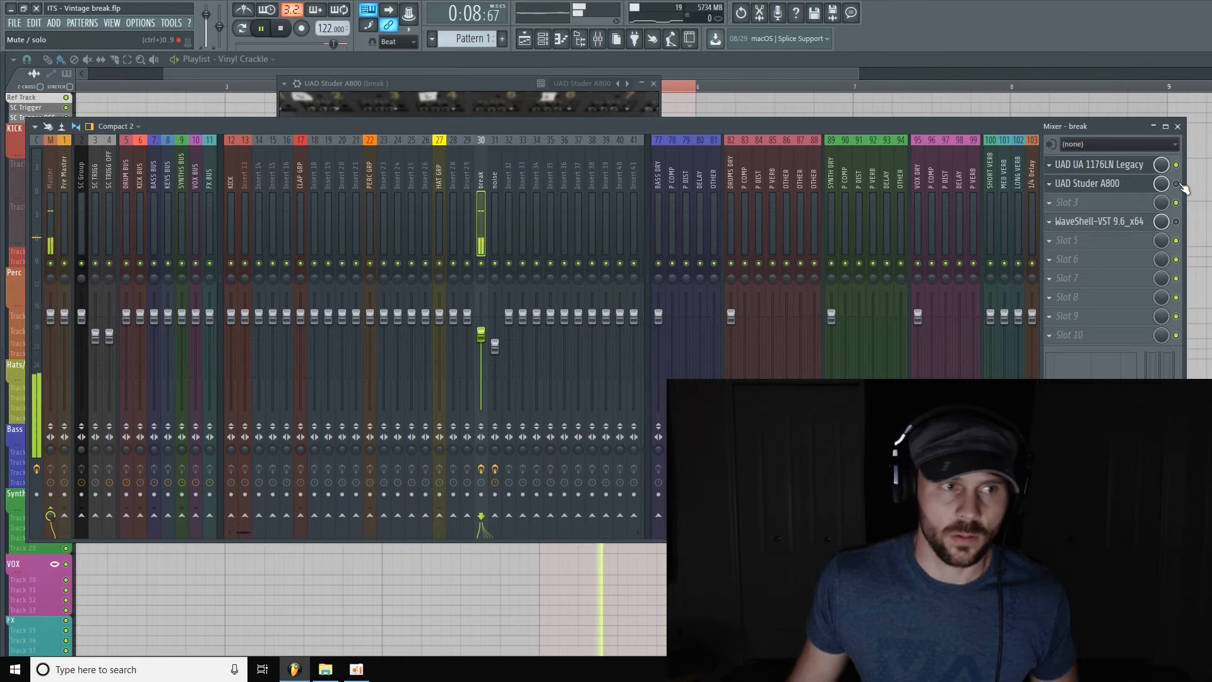
left_click_drag(491, 85, 519, 93)
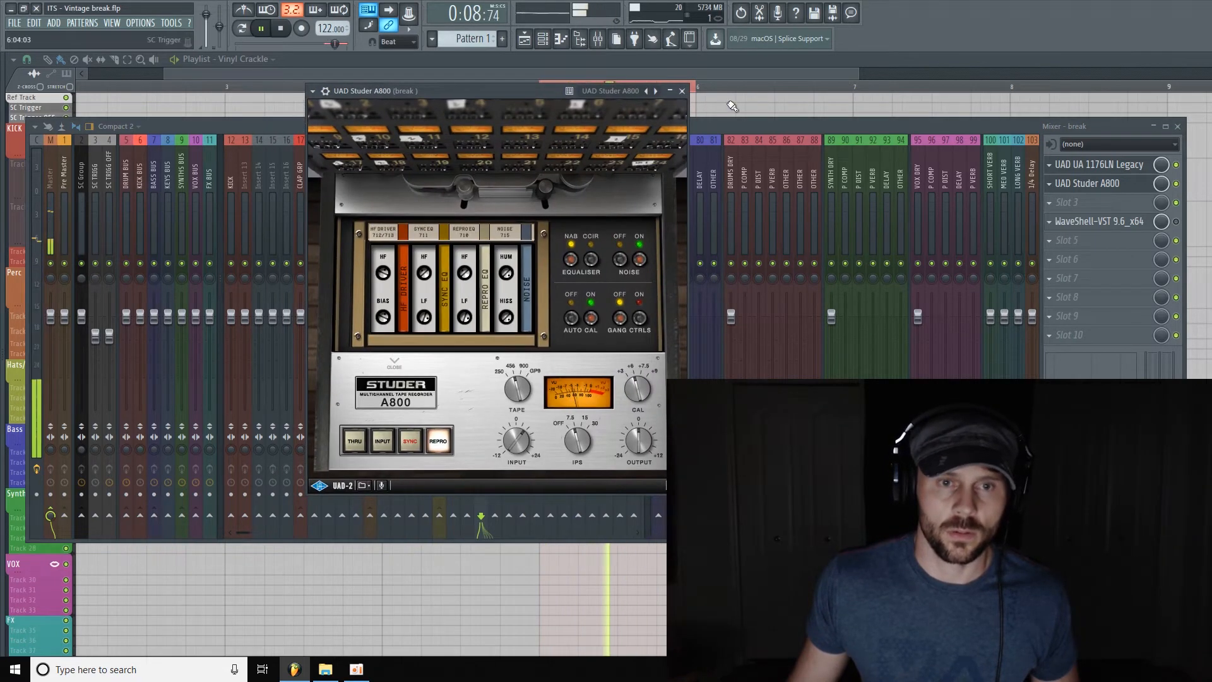
key("space")
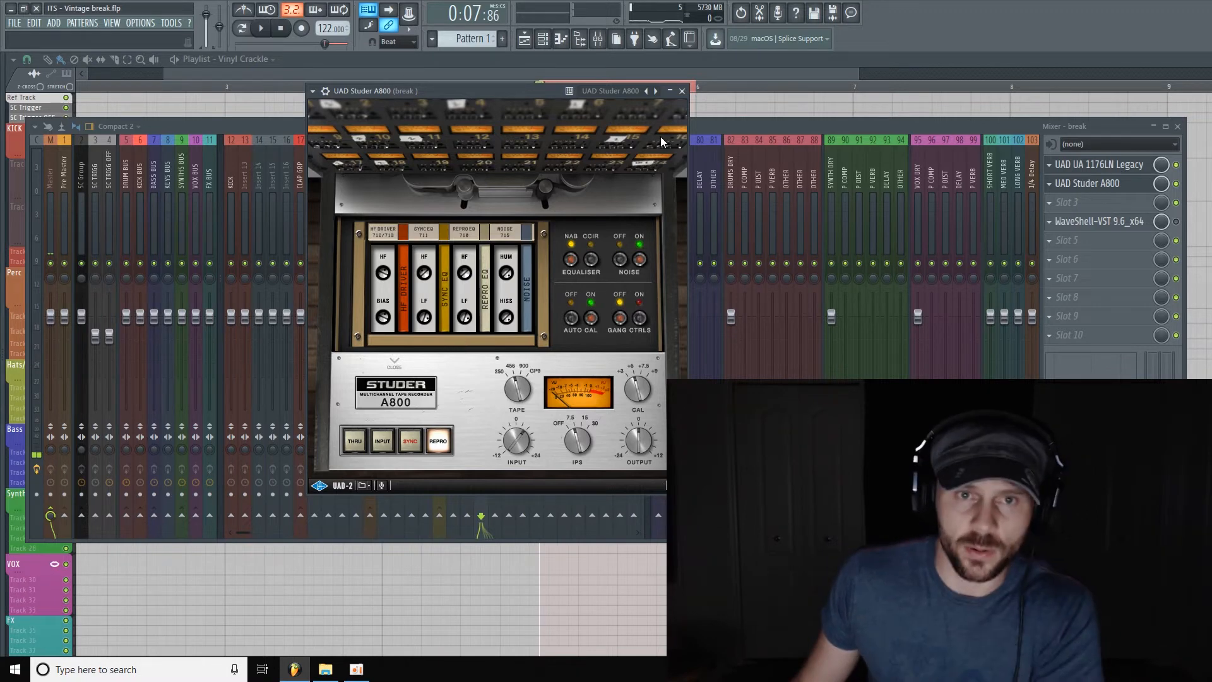
left_click(682, 92)
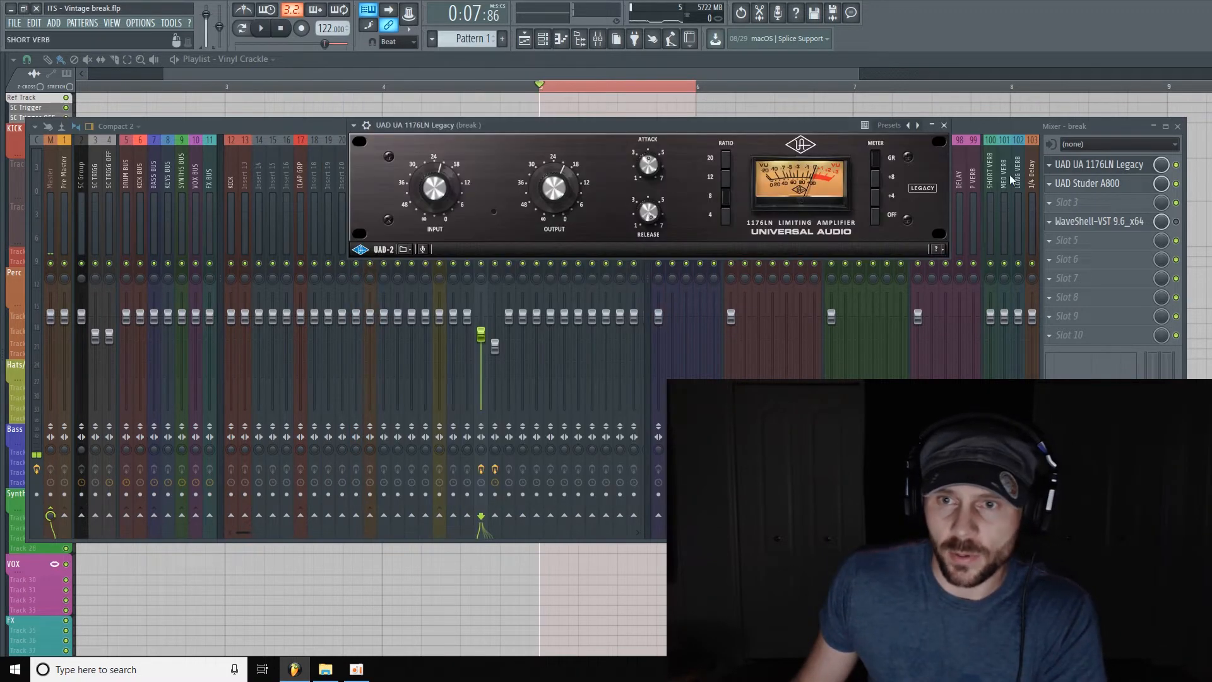
Enable the WaveShell-VST 9.6_x64 effect in slot 4 of the break track and open its NLS Channel window
left_click(1176, 223)
left_click(1129, 228)
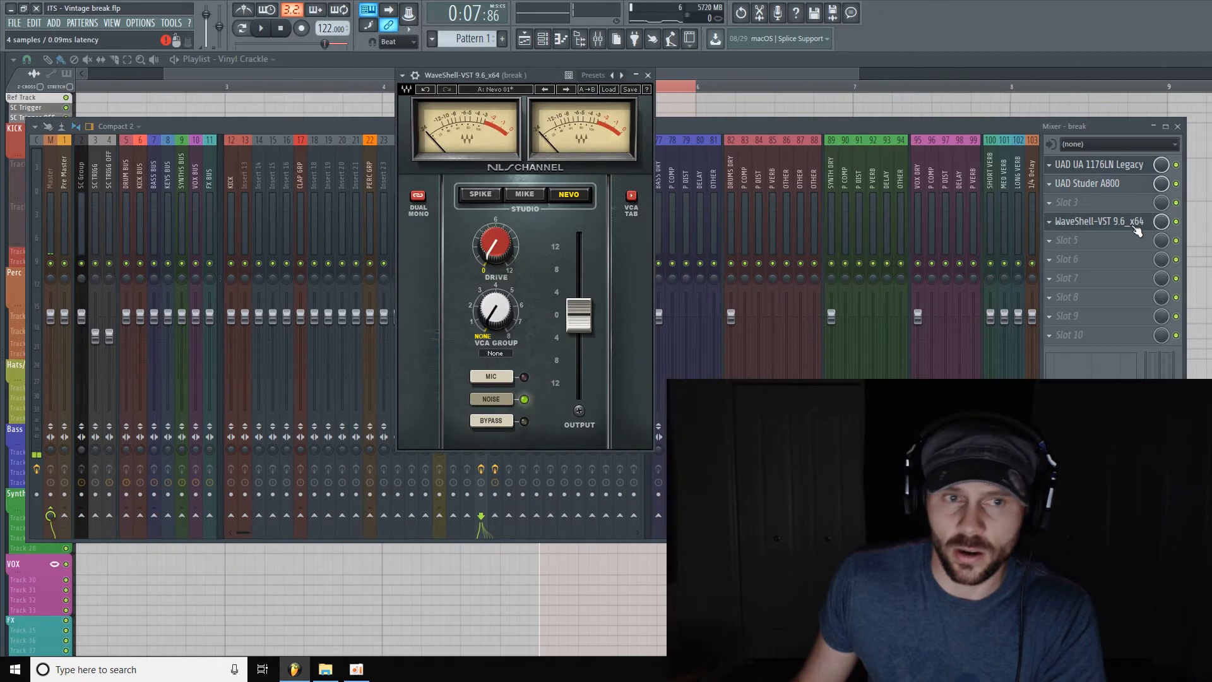
left_click_drag(544, 74, 685, 82)
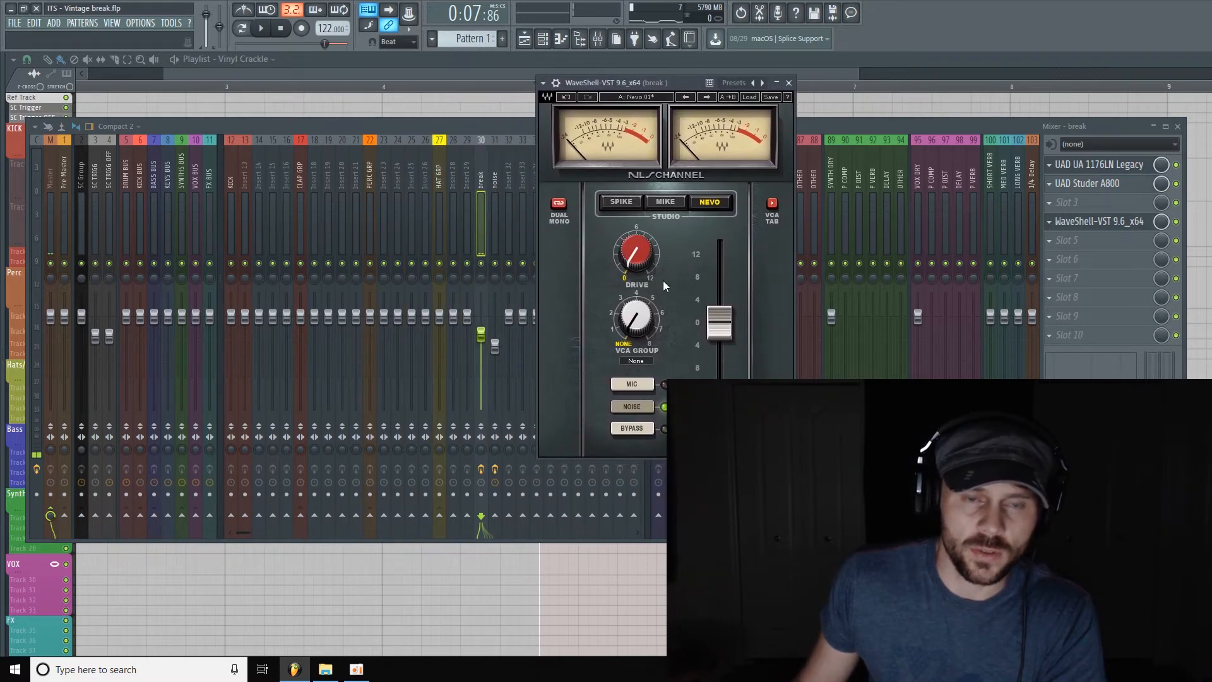
Switch the NLS Channel through the Spike and Mike studio models and back to Nevo
mouse_move(635, 250)
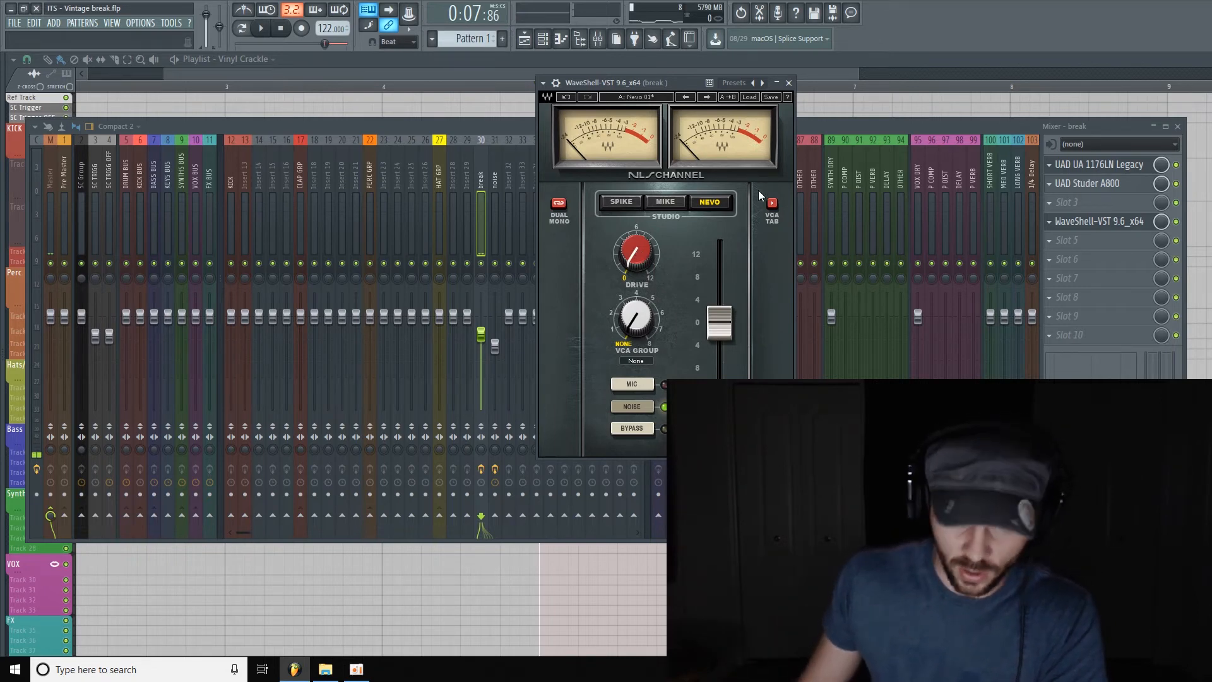
left_click(620, 203)
left_click(668, 203)
left_click(631, 203)
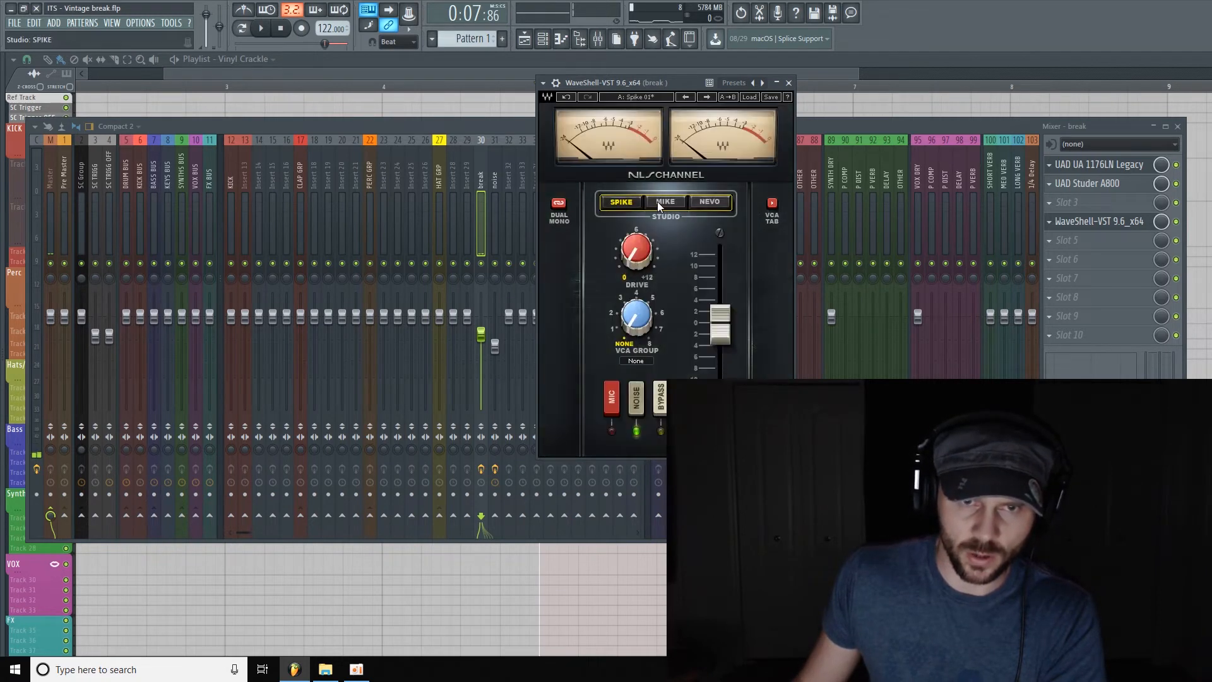
left_click(709, 202)
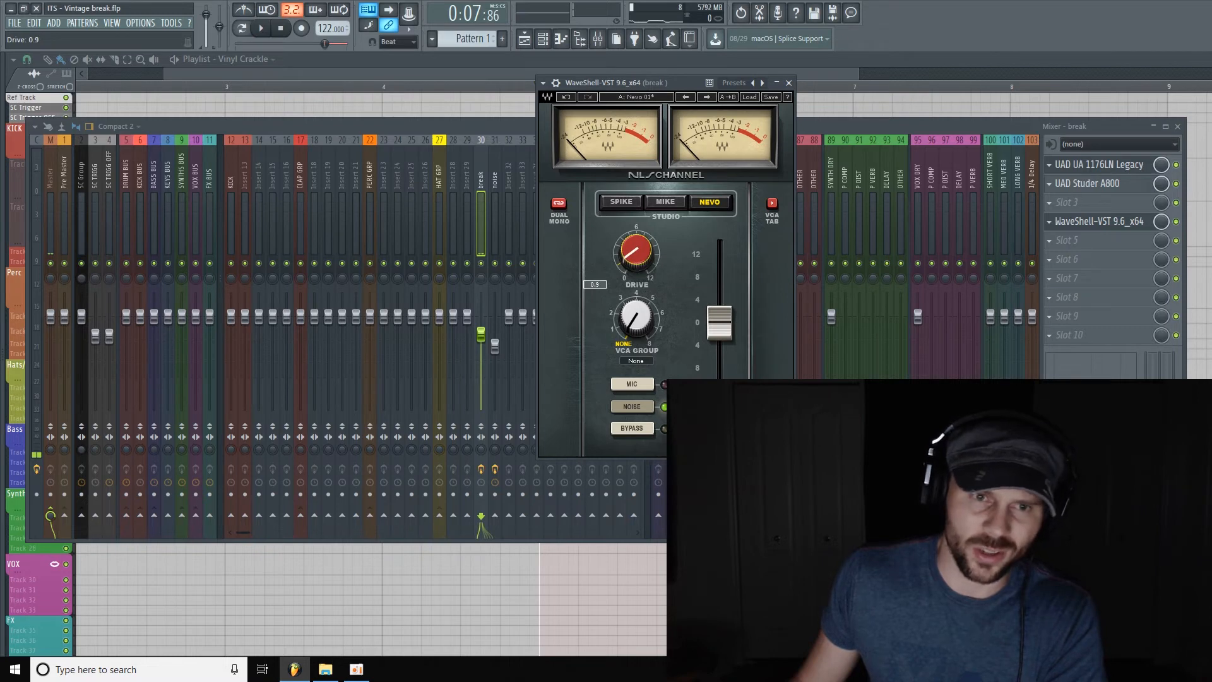
Set the NLS Channel's drive to 1.0, start playback, and raise its output to about 0.9
left_click_drag(638, 260, 638, 262)
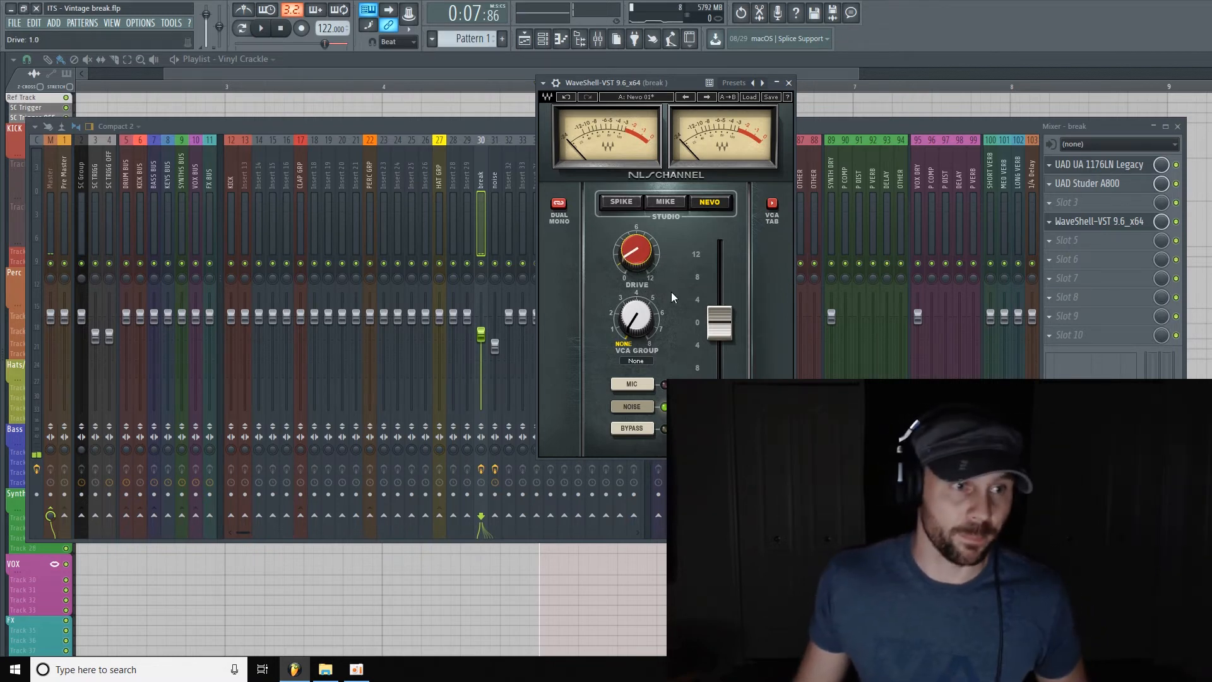
left_click(262, 29)
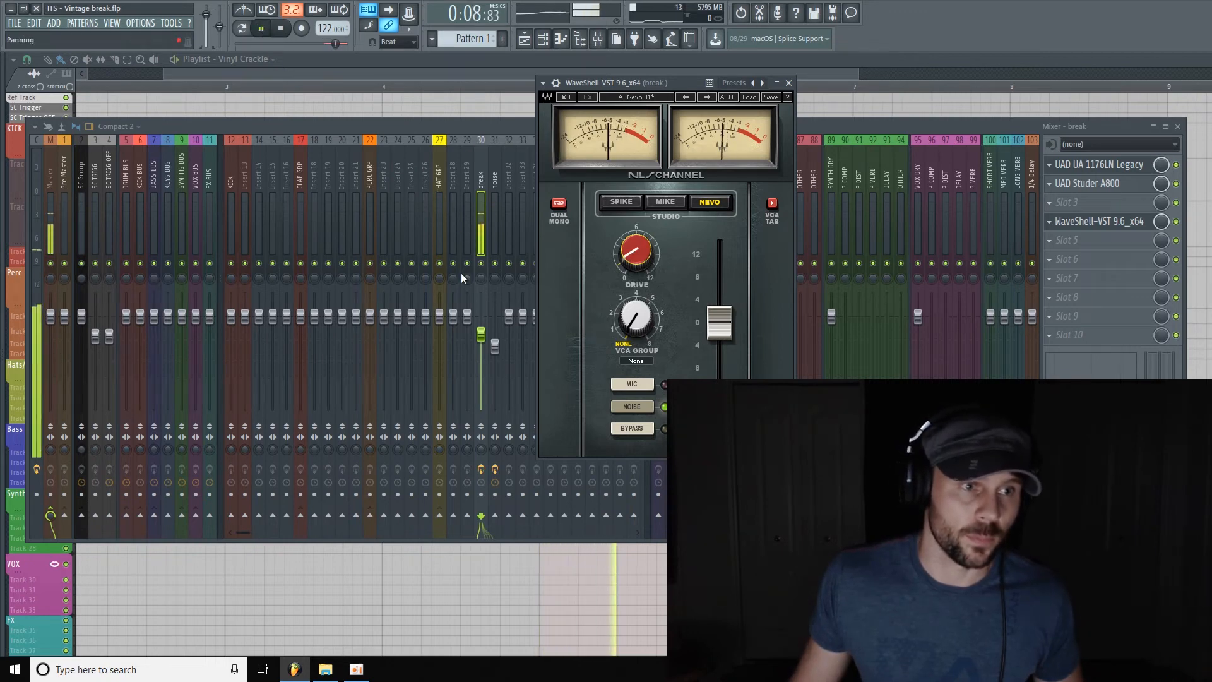
left_click_drag(720, 322, 719, 319)
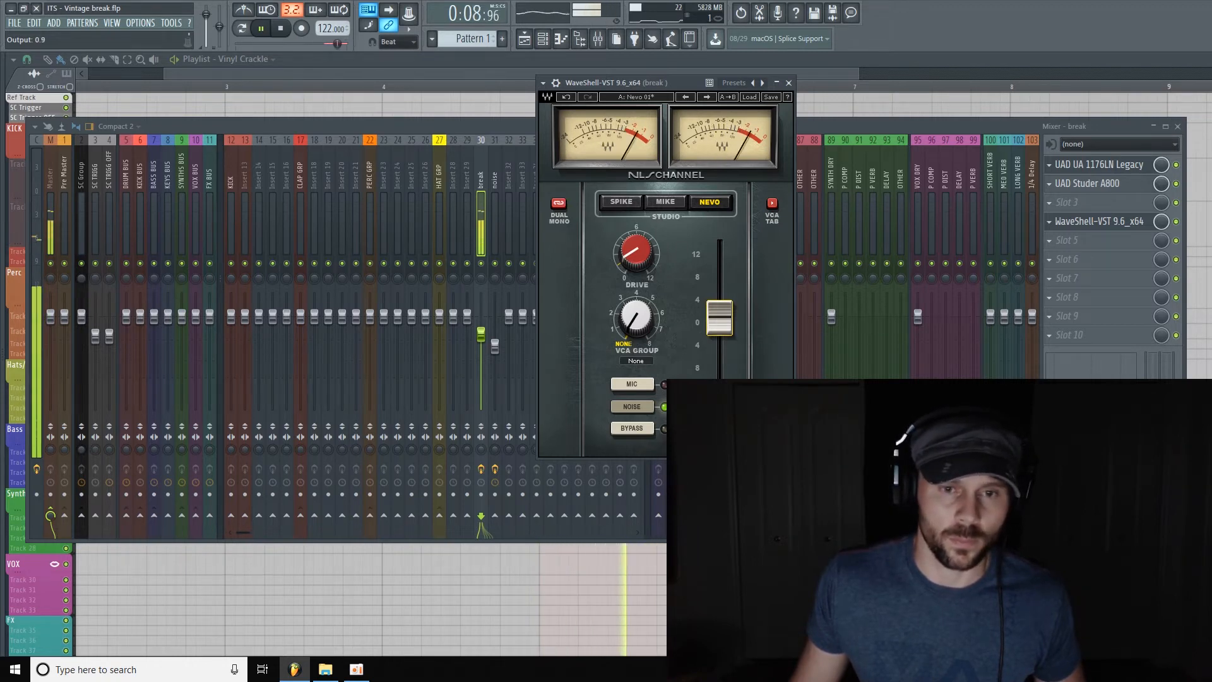
Move the WaveShell-VST effect up to slot 3 of the break track and stop playback
left_click_drag(975, 130, 956, 126)
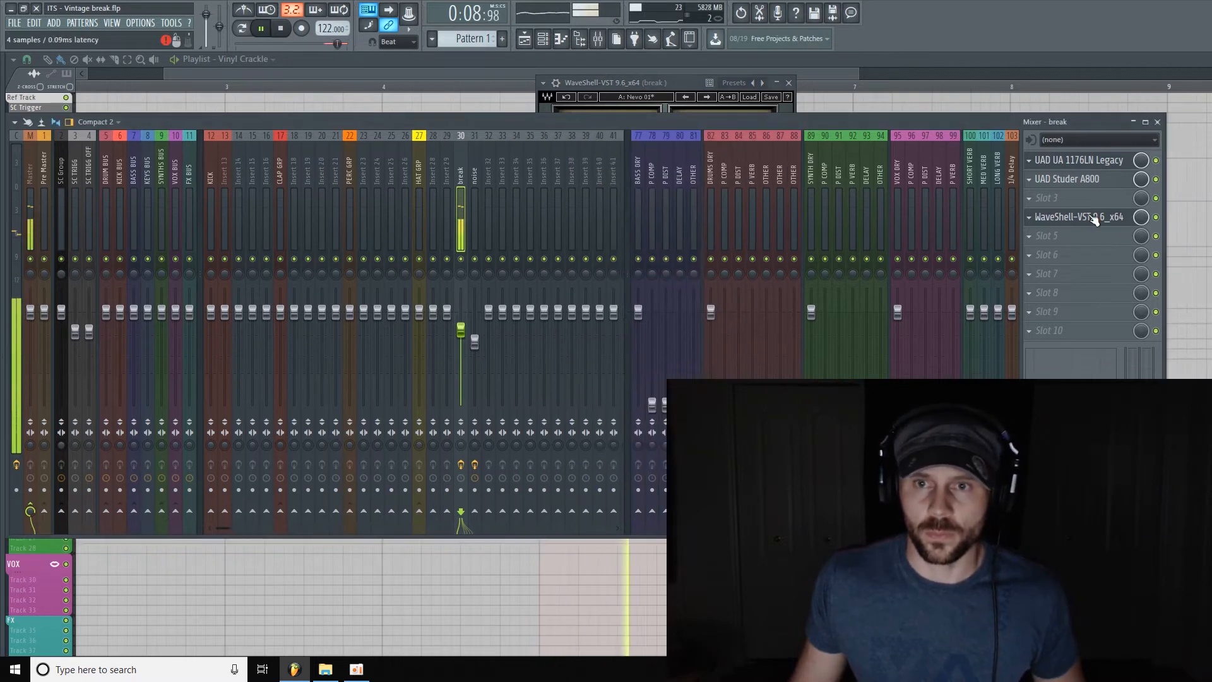
key("space")
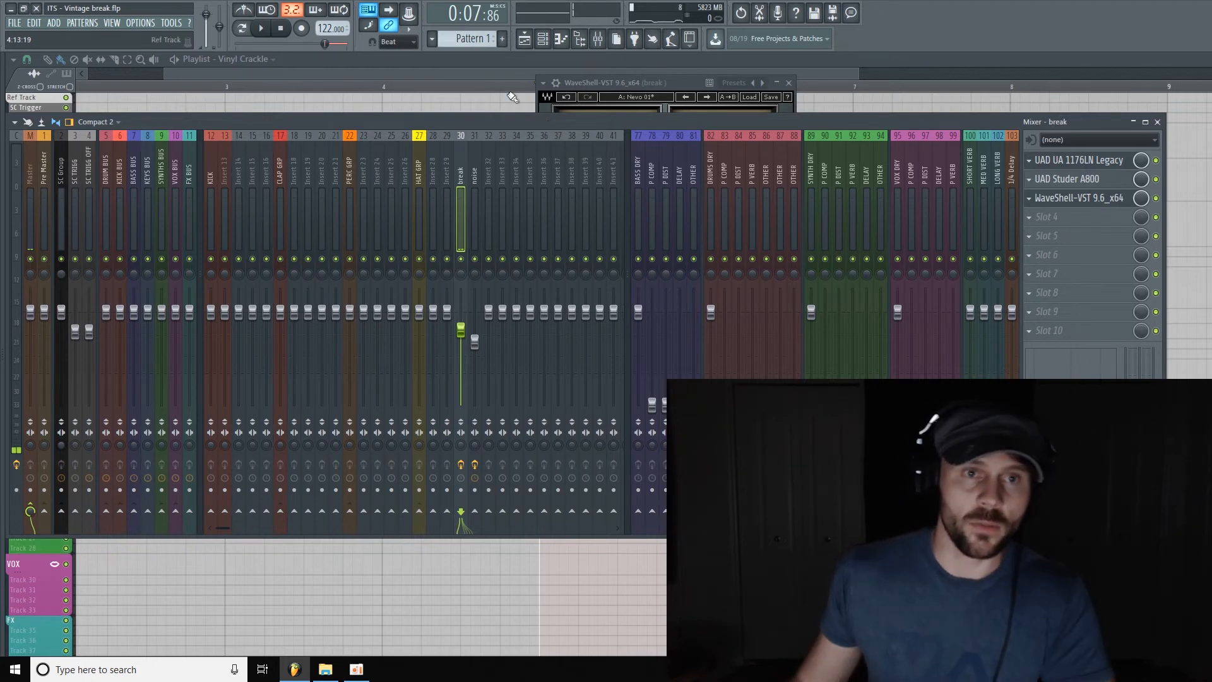
Unmute Track 5 with the DC_VINYL CRACKLE LOOP clip, mute the KICK track, and start playback to hear the crackle alone
left_click(490, 73)
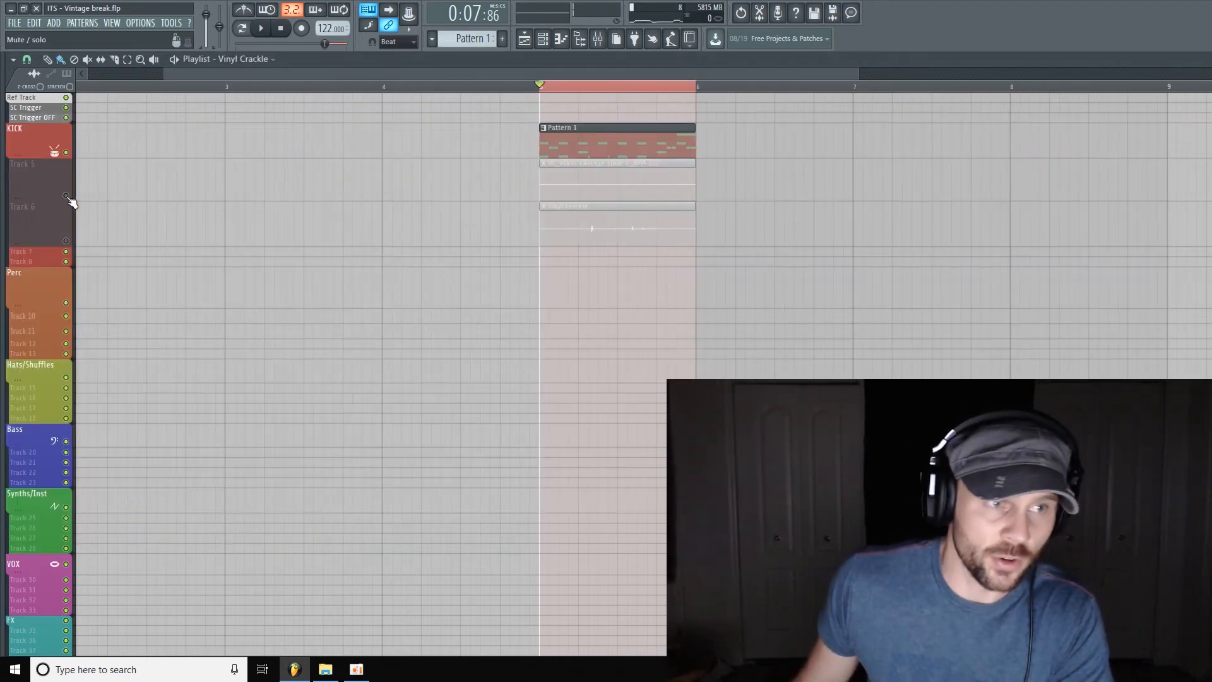
left_click_drag(70, 200, 86, 225)
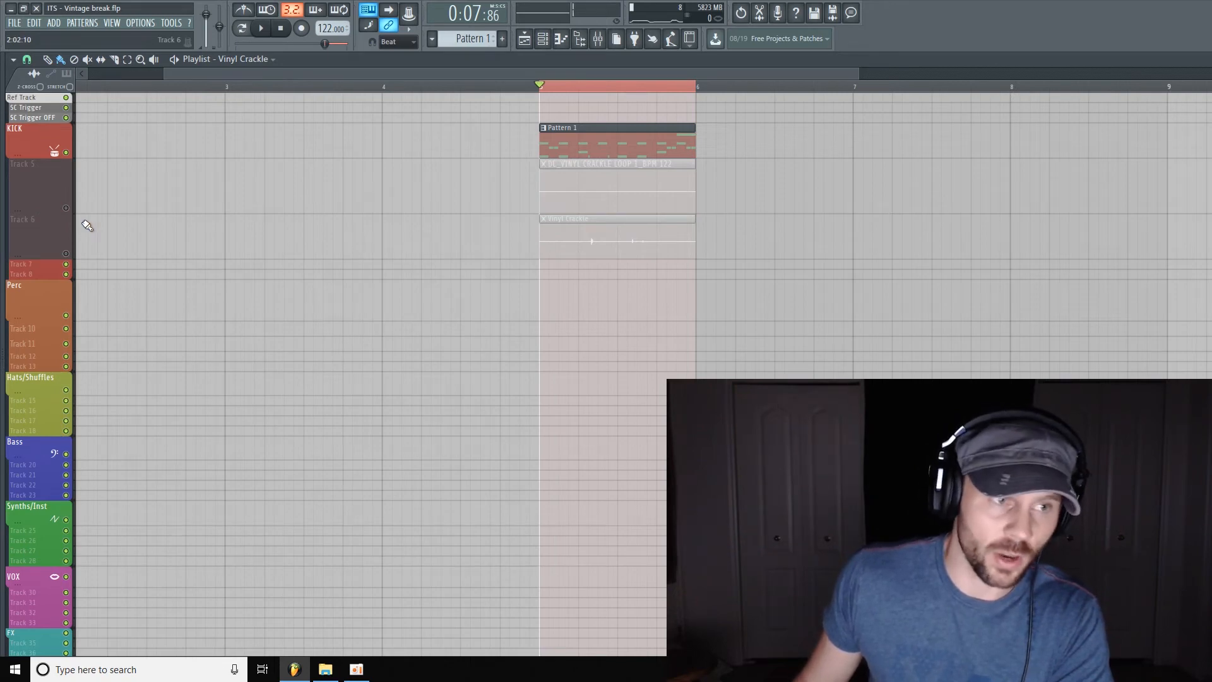
left_click_drag(25, 252, 25, 249)
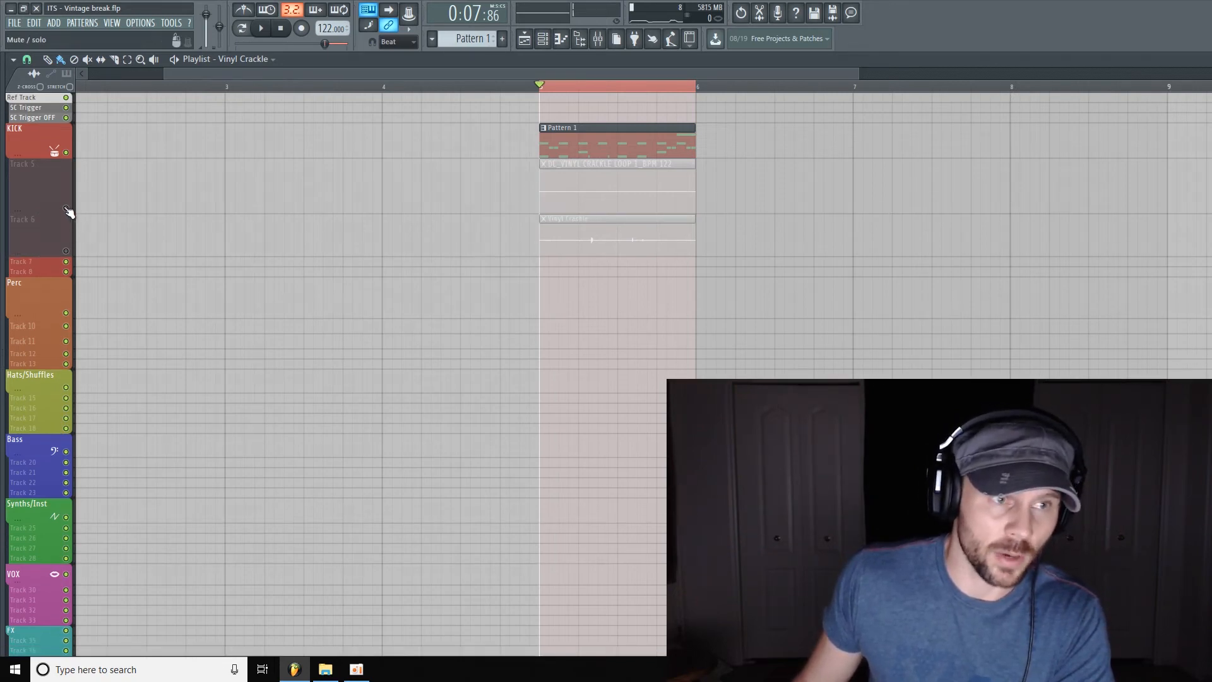
left_click(66, 209)
left_click(66, 250)
left_click(65, 251)
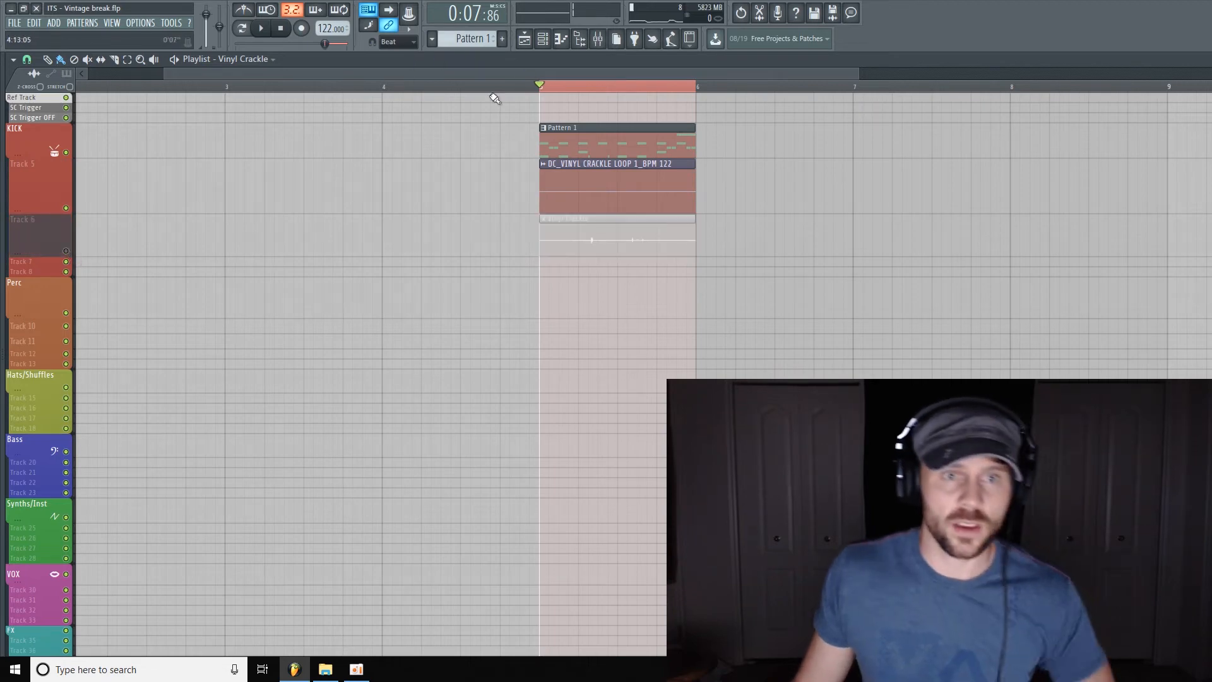
left_click(66, 152)
key("space")
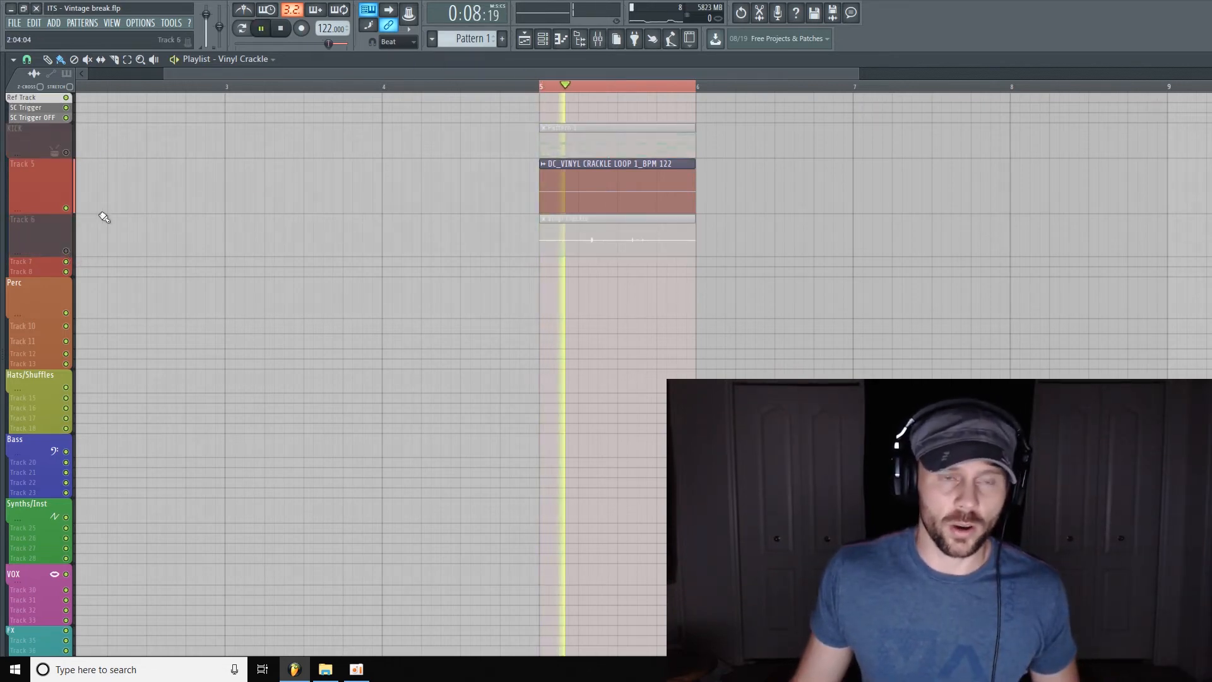
left_click_drag(42, 213, 42, 231)
Remove Fruity Balance from the noise mixer track, raise its fader level with the neighbouring default tracks, and return to the playlist
left_click(602, 39)
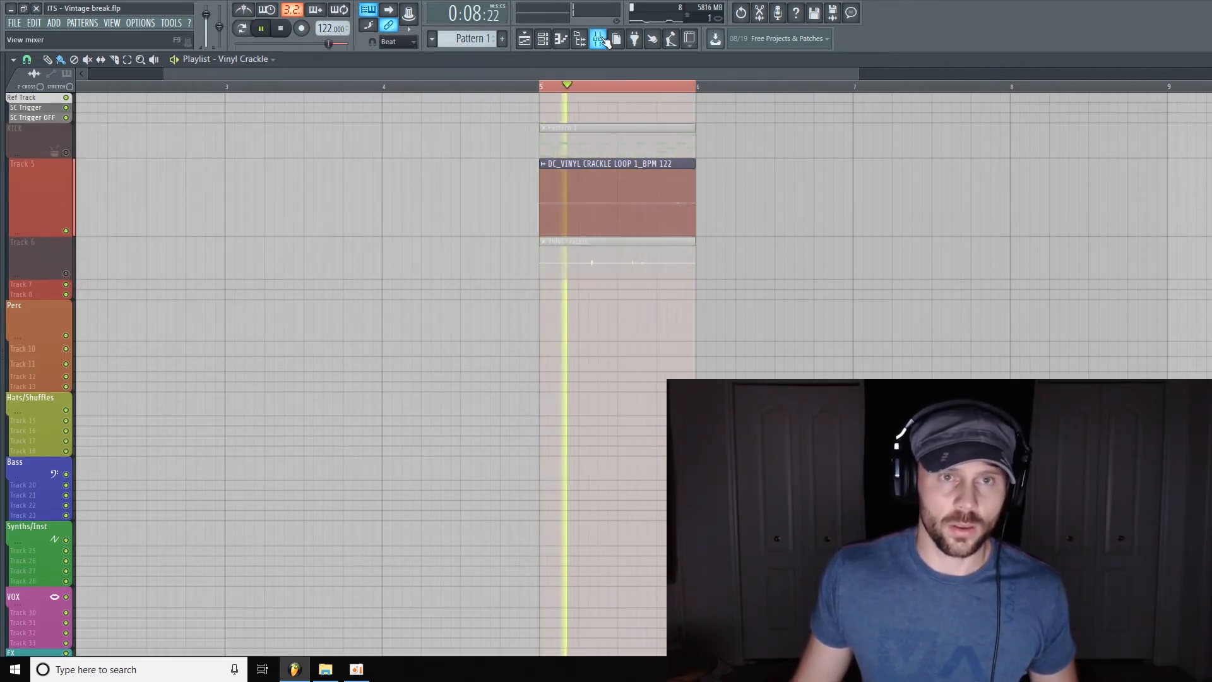
left_click_drag(474, 342, 474, 324)
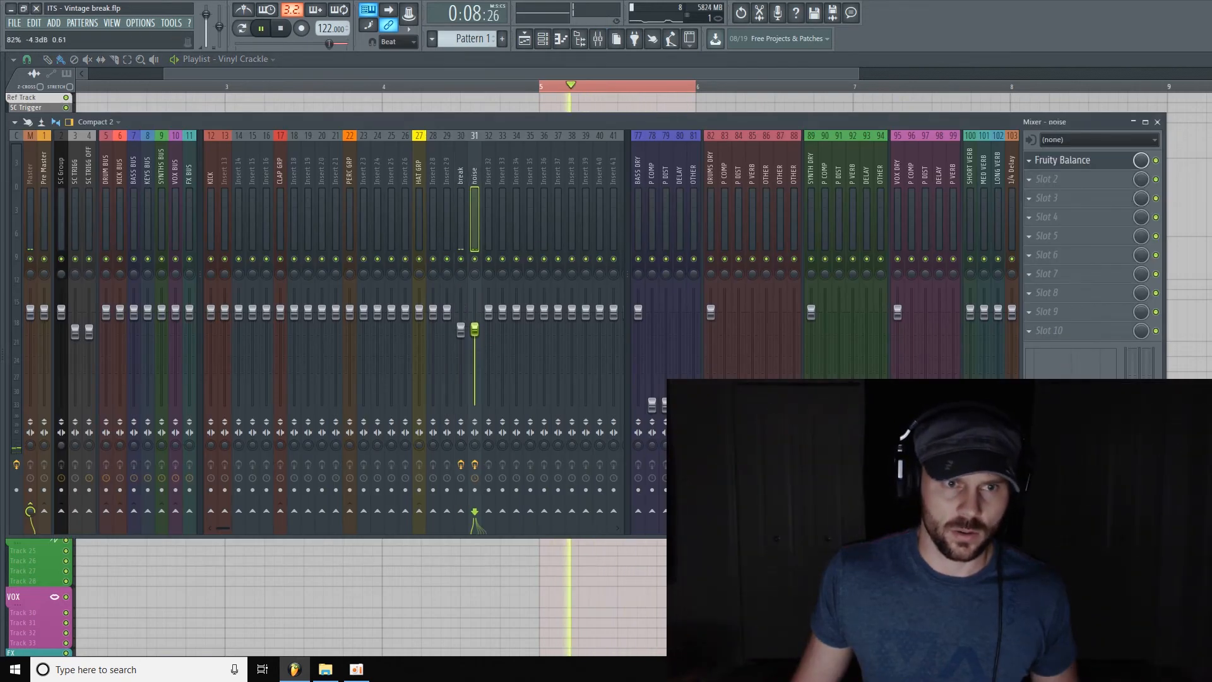
left_click(1032, 161)
mouse_move(1048, 176)
left_click(603, 38)
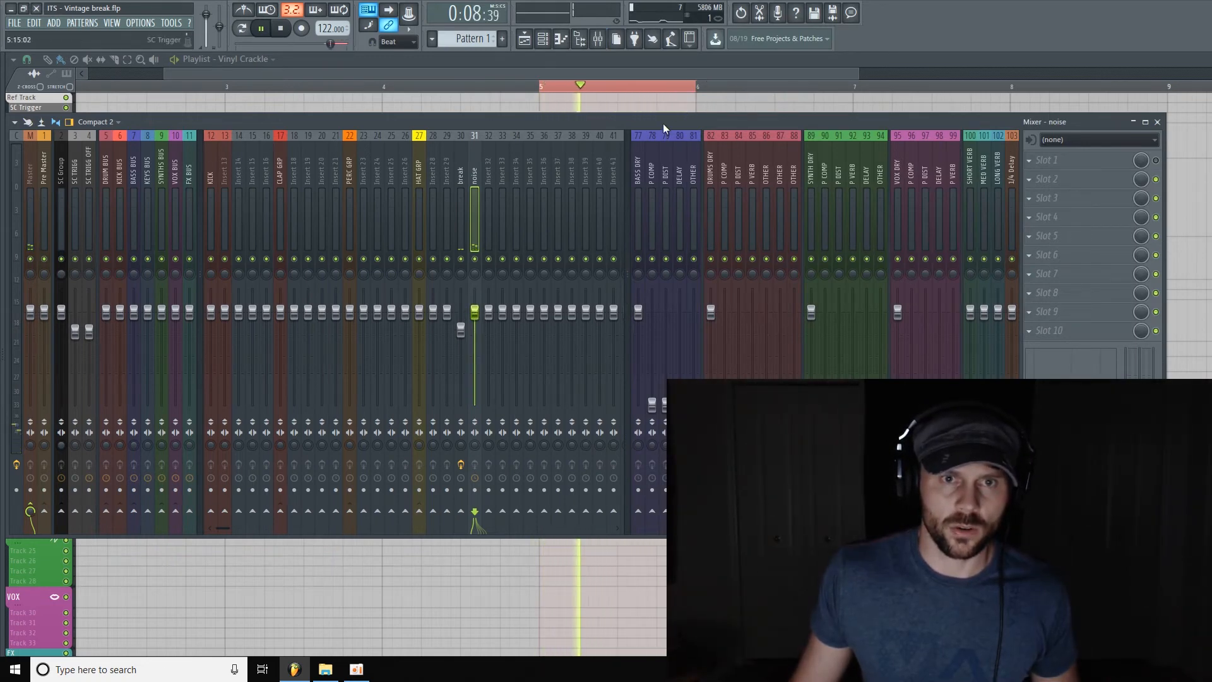
left_click_drag(663, 123, 655, 166)
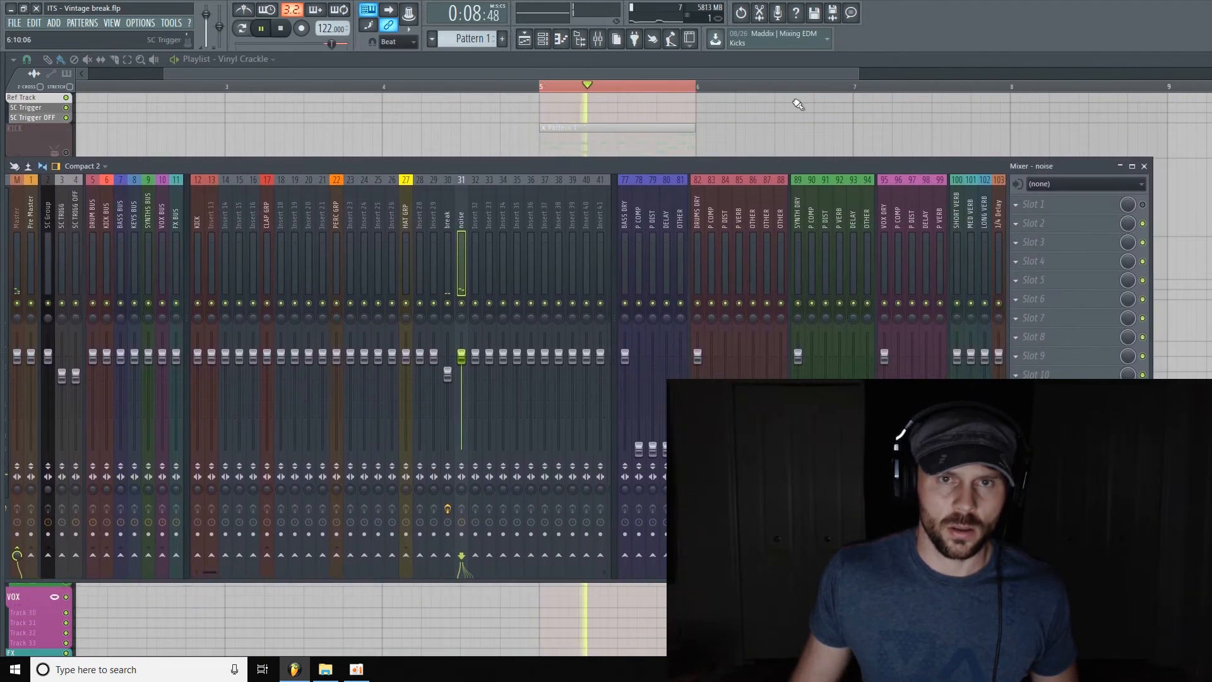
left_click(808, 67)
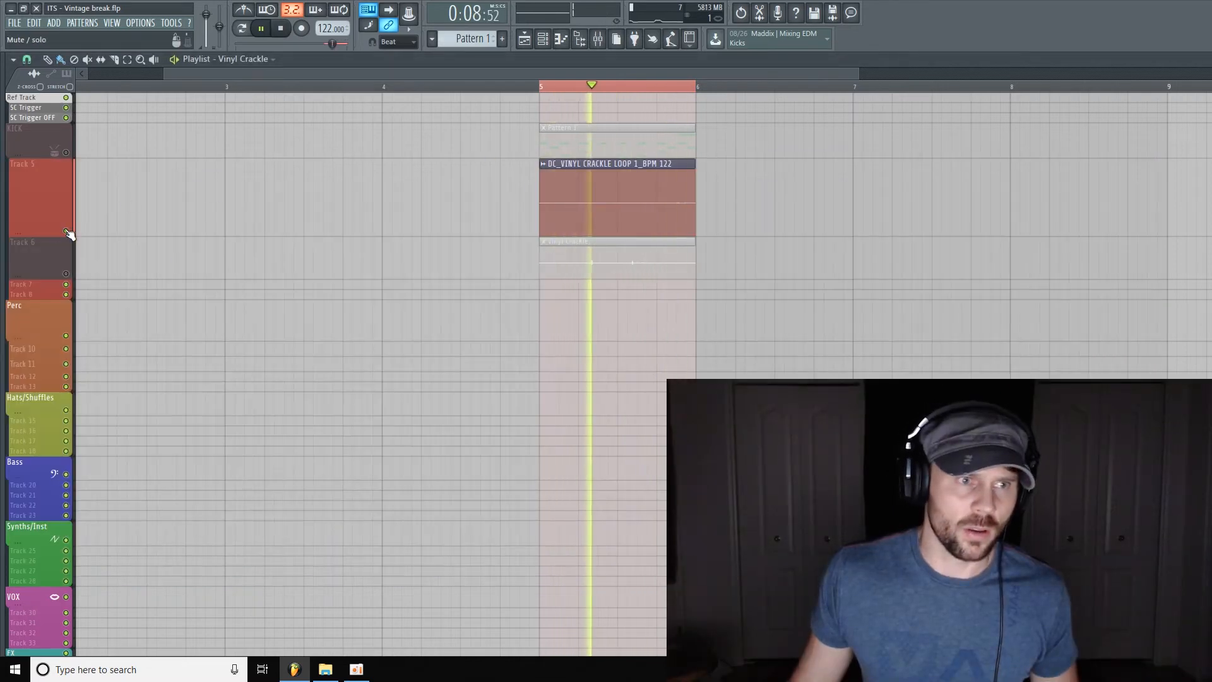
Audition the Vinyl Crackle clip on Track 6 alone, then unmute Track 5 again and stop playback
left_click(66, 259)
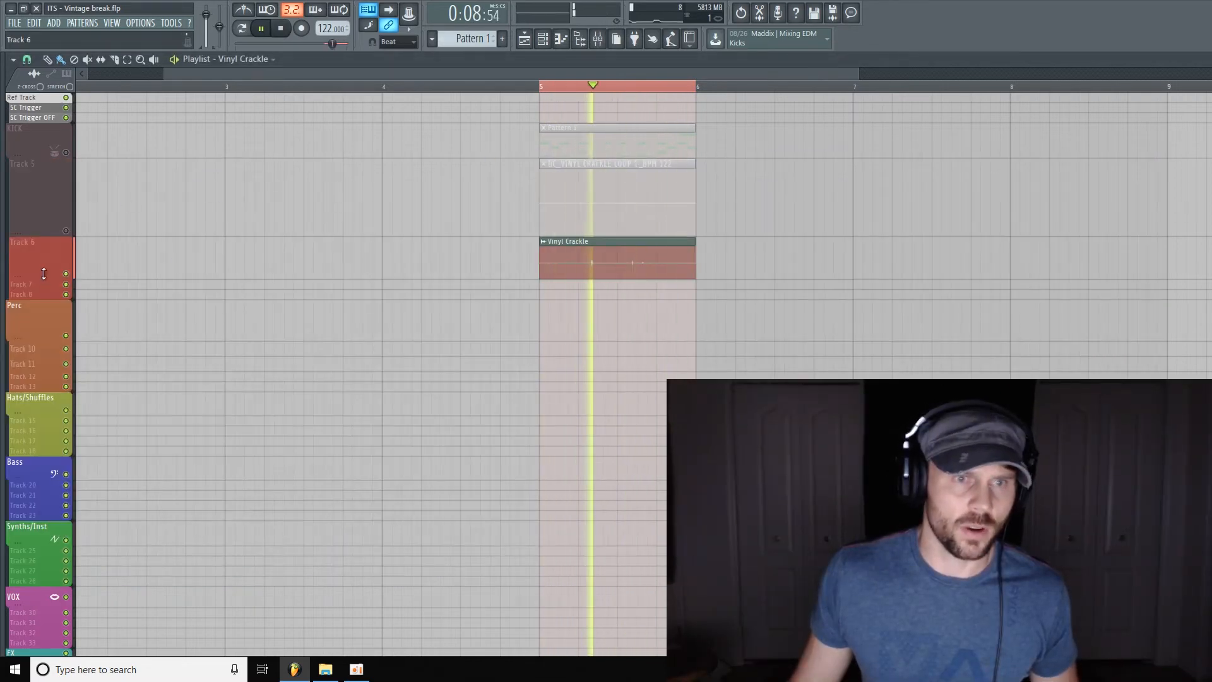
left_click_drag(47, 281, 45, 291)
left_click_drag(39, 233, 58, 219)
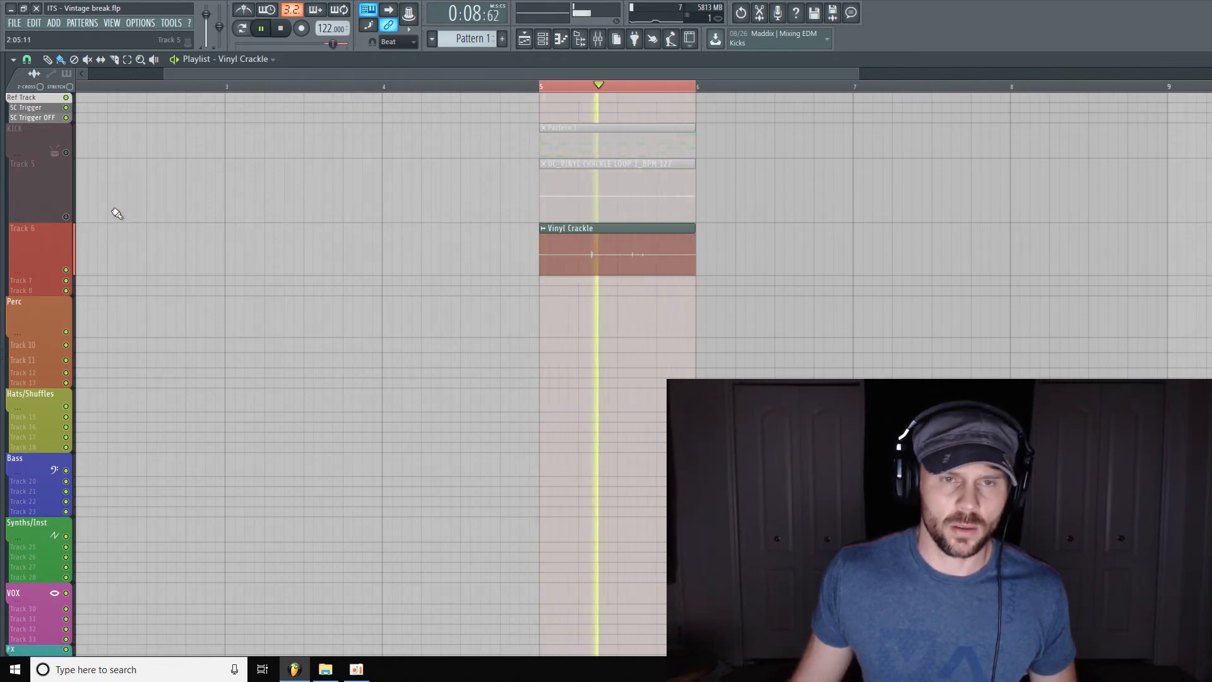
left_click(66, 216)
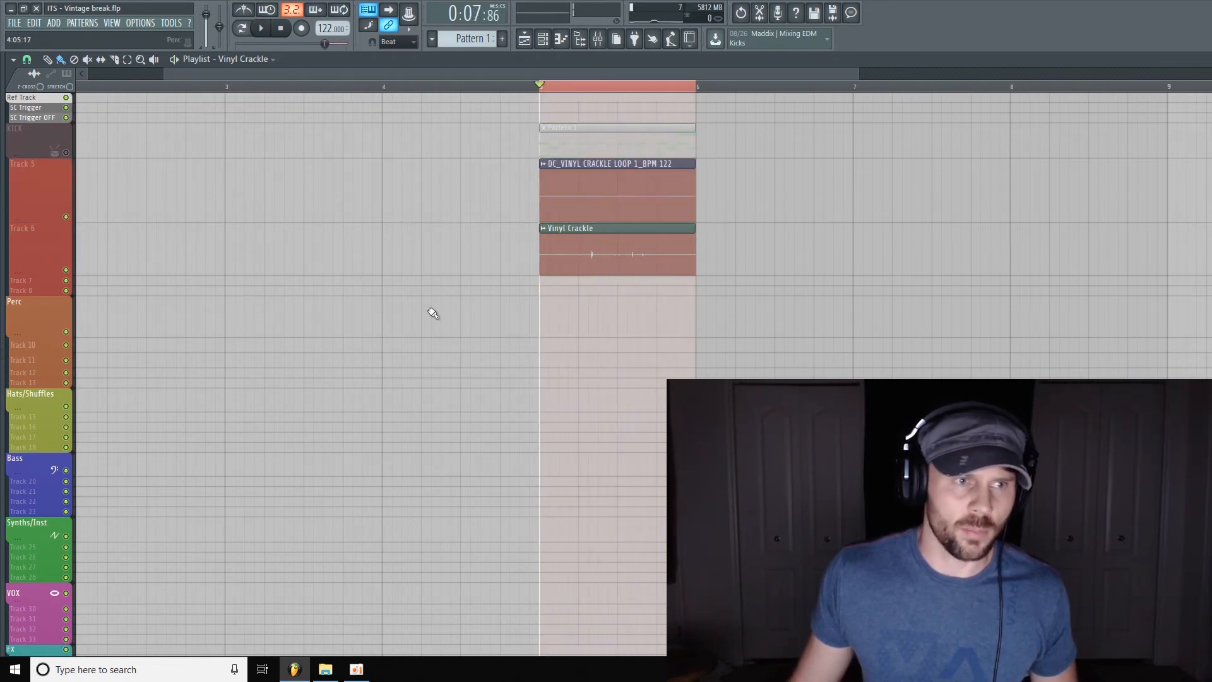
key("space")
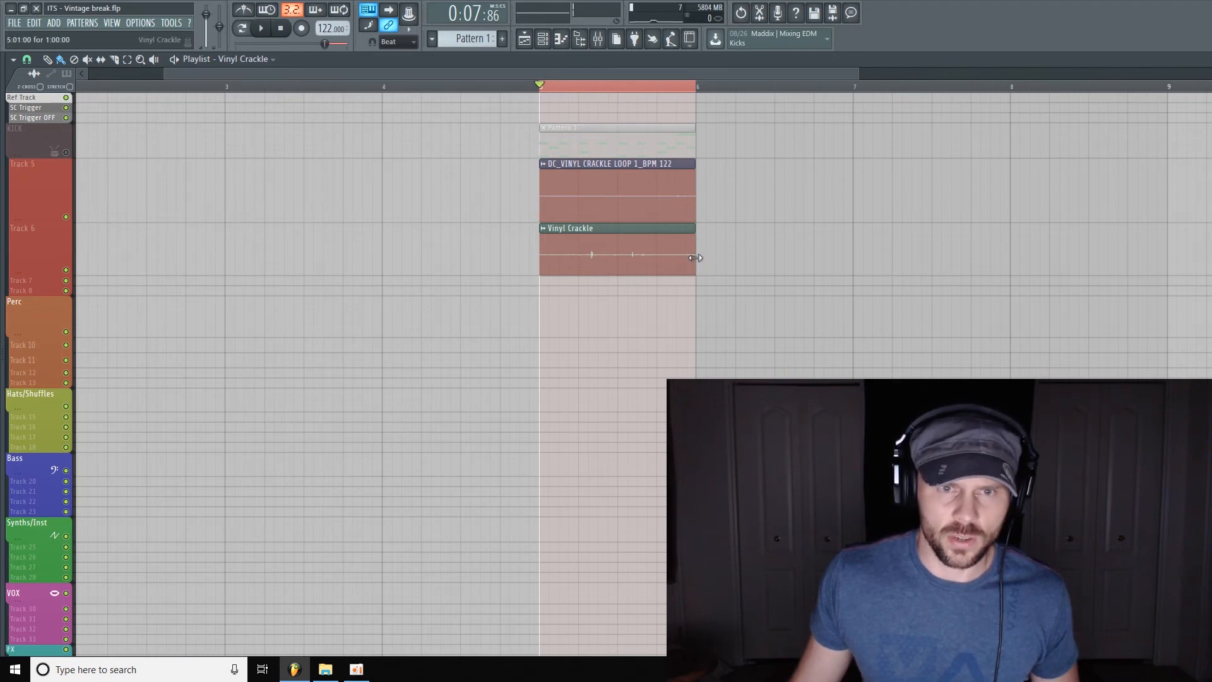
Trim the Vinyl Crackle clip to the bar's first three beats and the crackle loop to the fourth, then play them
left_click_drag(696, 258, 656, 275)
left_click_drag(540, 218, 658, 229)
left_click_drag(29, 221, 44, 214)
key("space")
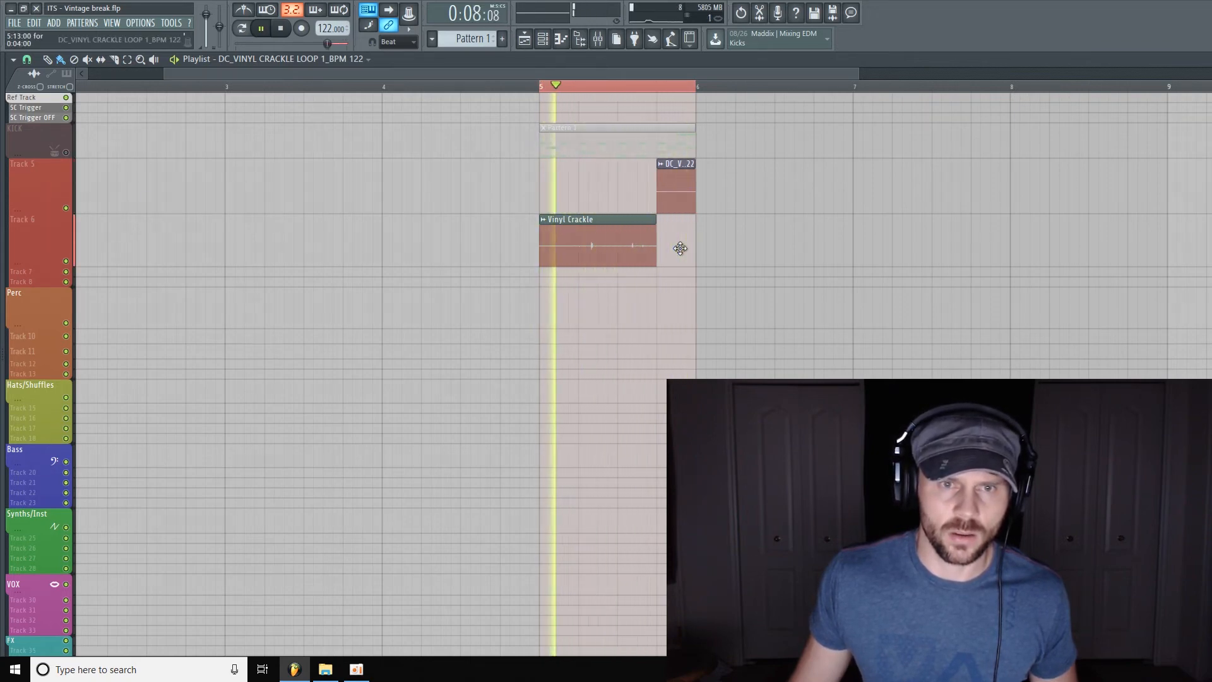
left_click_drag(42, 212, 51, 154)
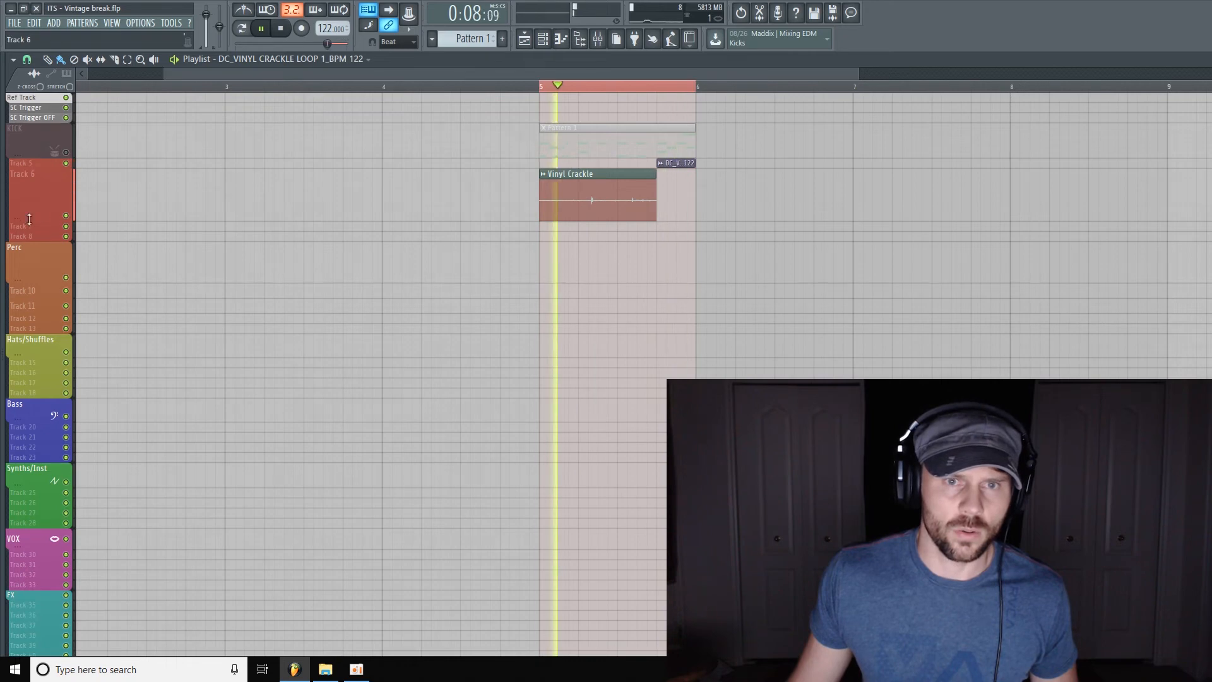
left_click_drag(44, 221, 46, 199)
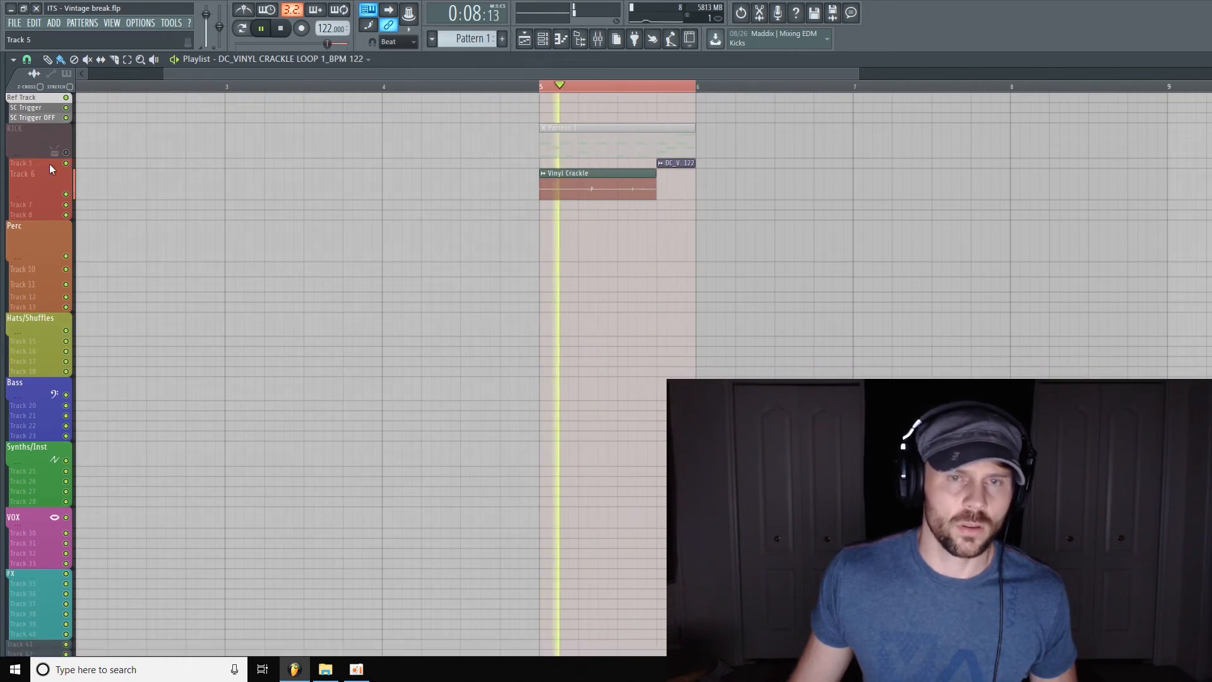
left_click_drag(41, 157, 42, 175)
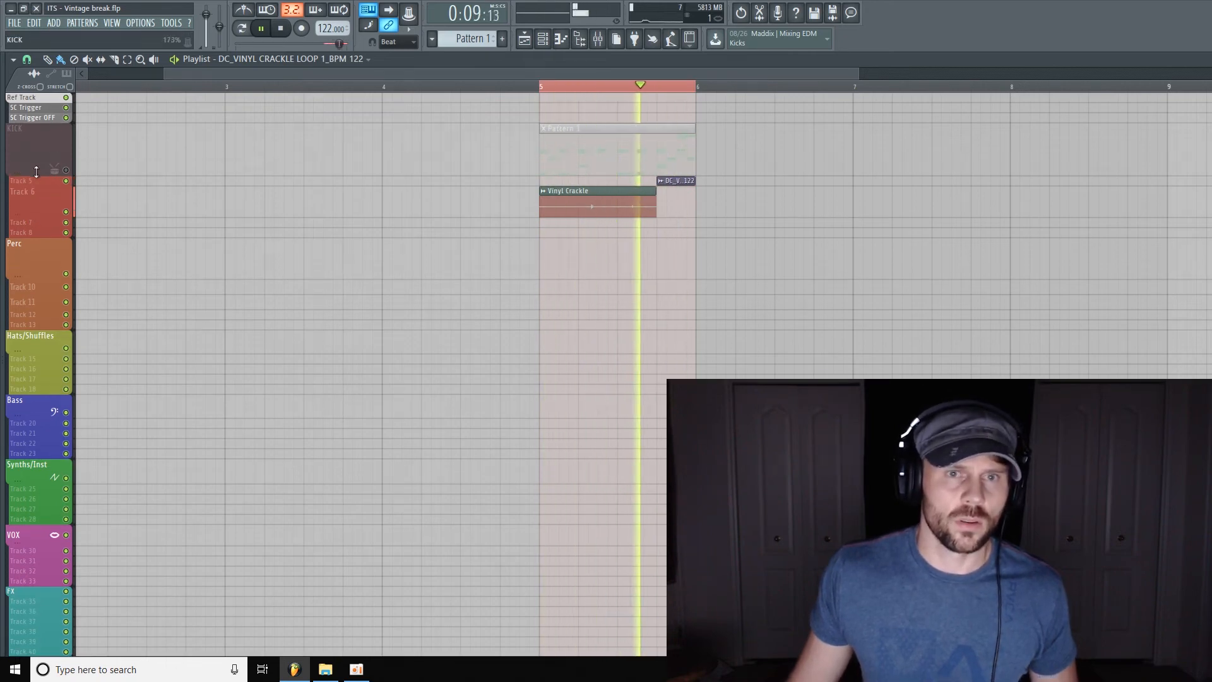
Stop playback and add a Fruity peak controller to slot 5 of the break mixer track
left_click(597, 38)
key("space")
left_click(448, 234)
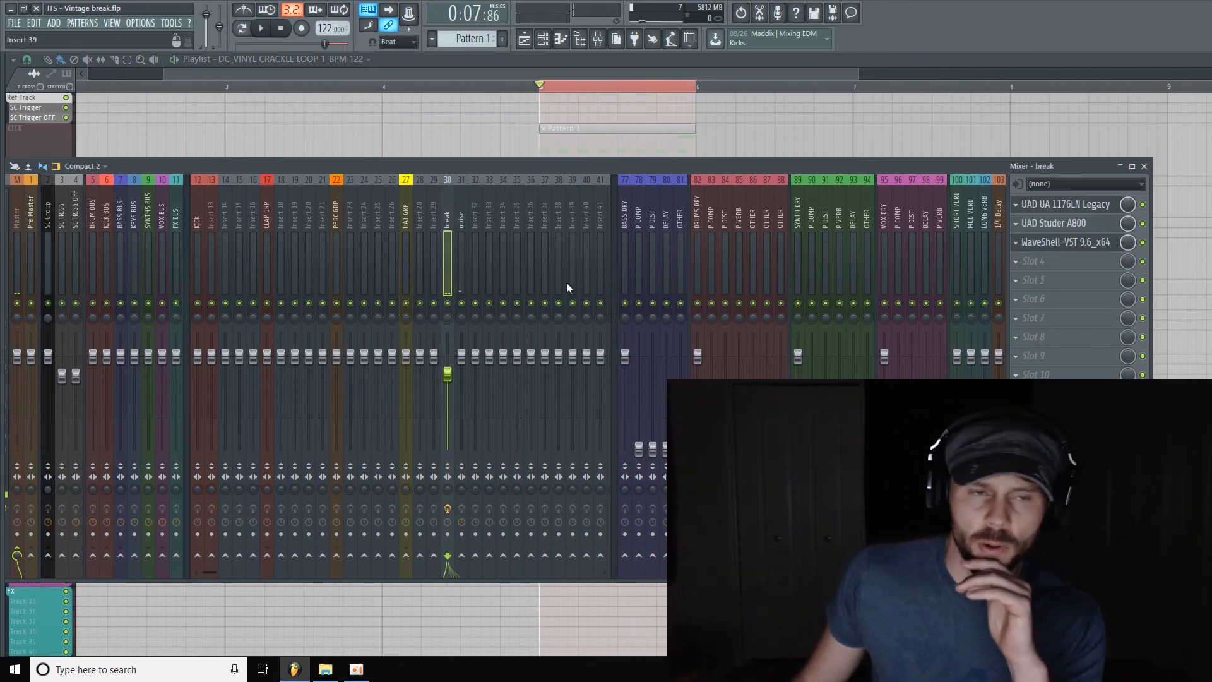
left_click(1038, 294)
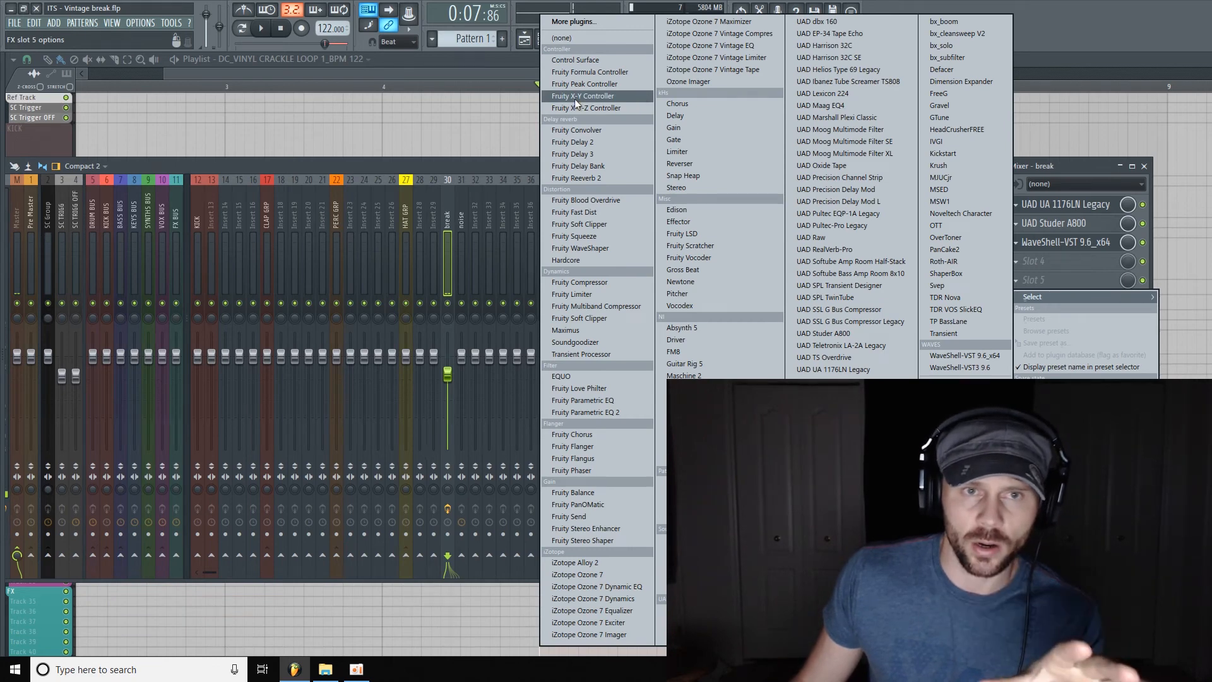
left_click(598, 84)
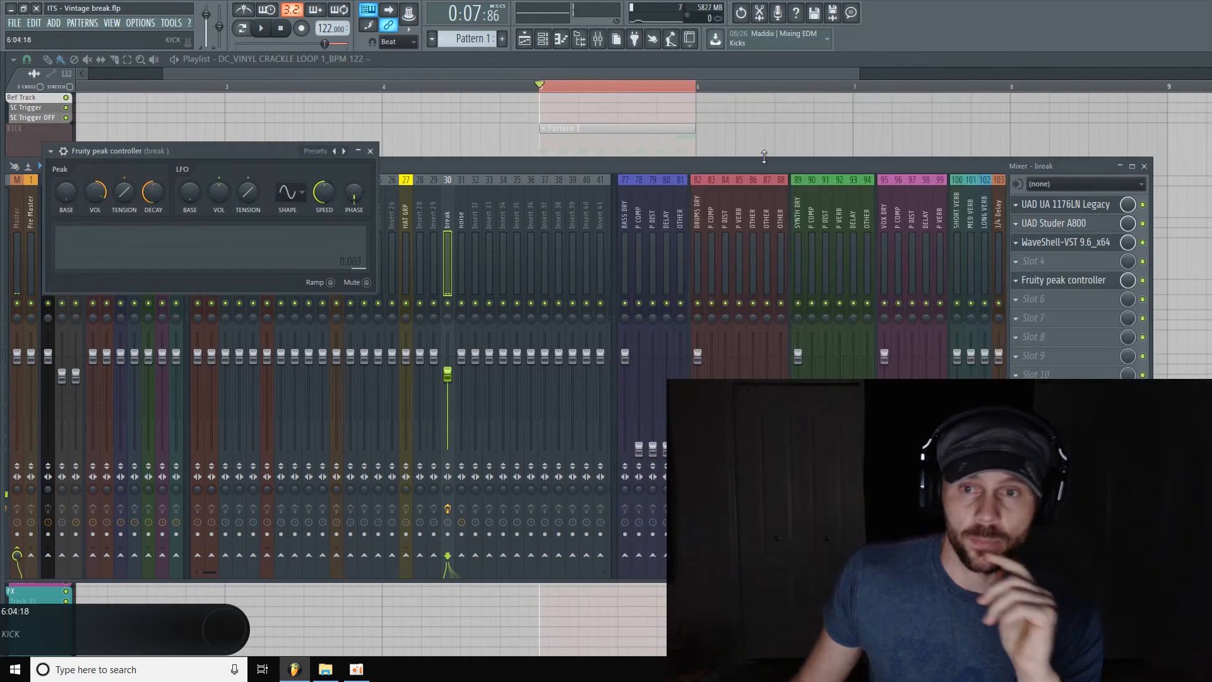
left_click_drag(206, 149, 197, 145)
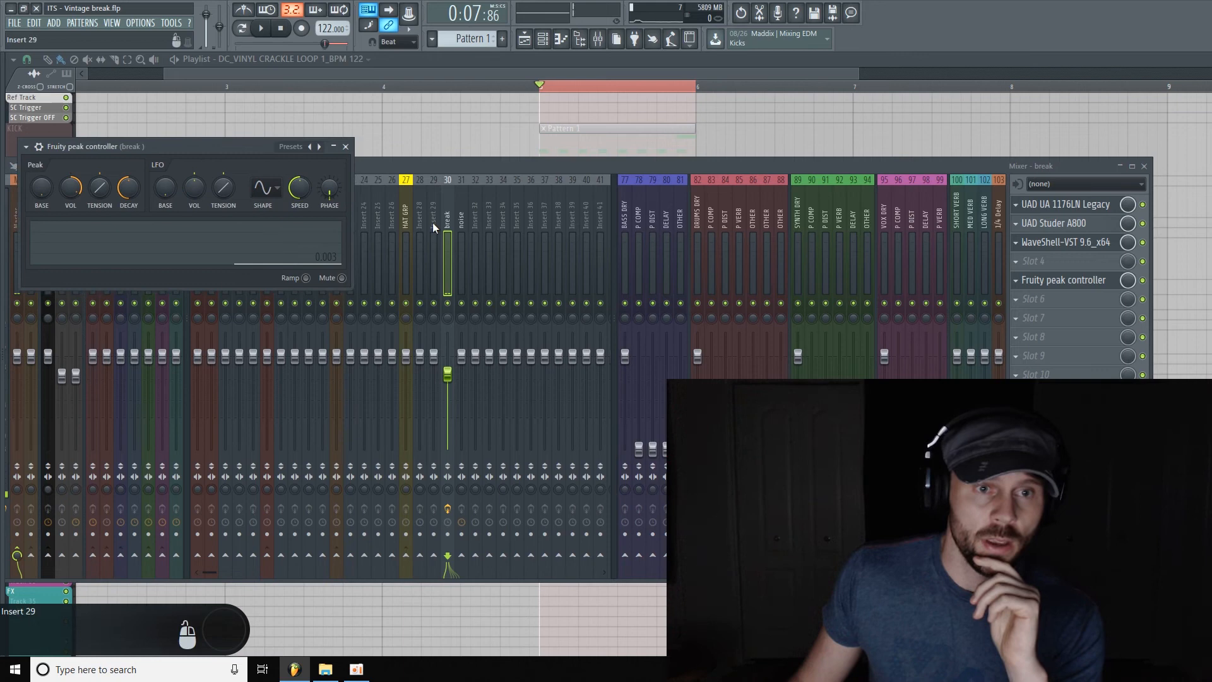
Add Fruity Balance to slot 1 of the noise mixer track
left_click(469, 235)
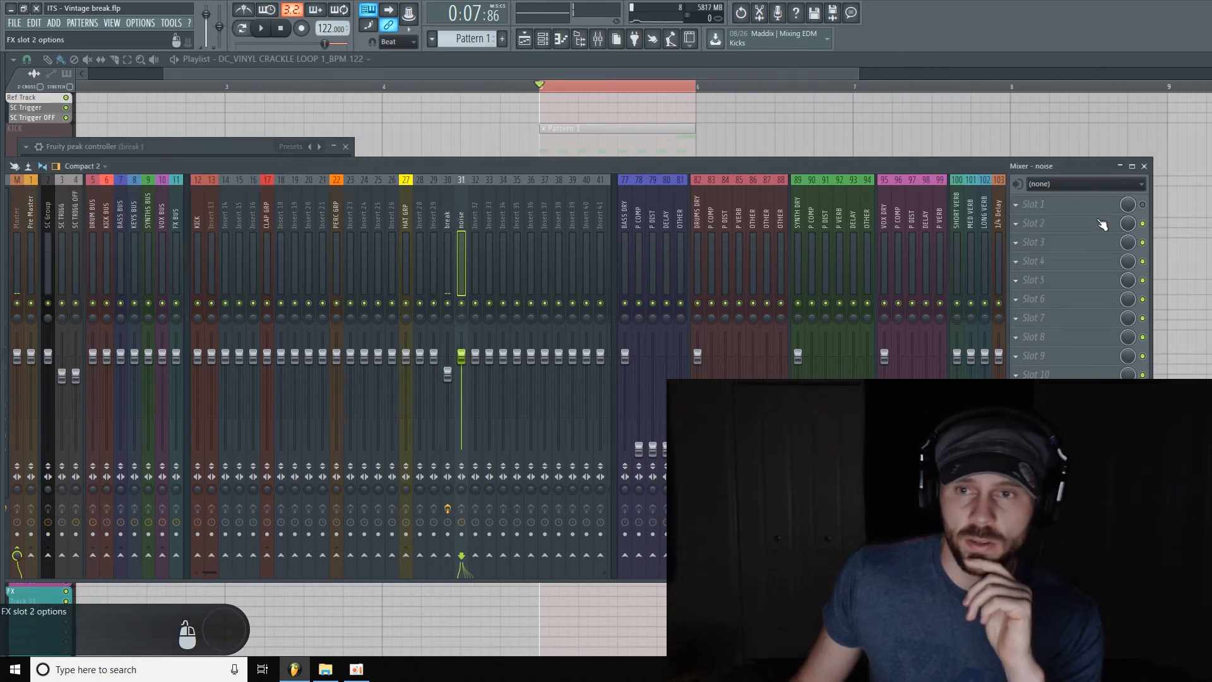
left_click(1017, 204)
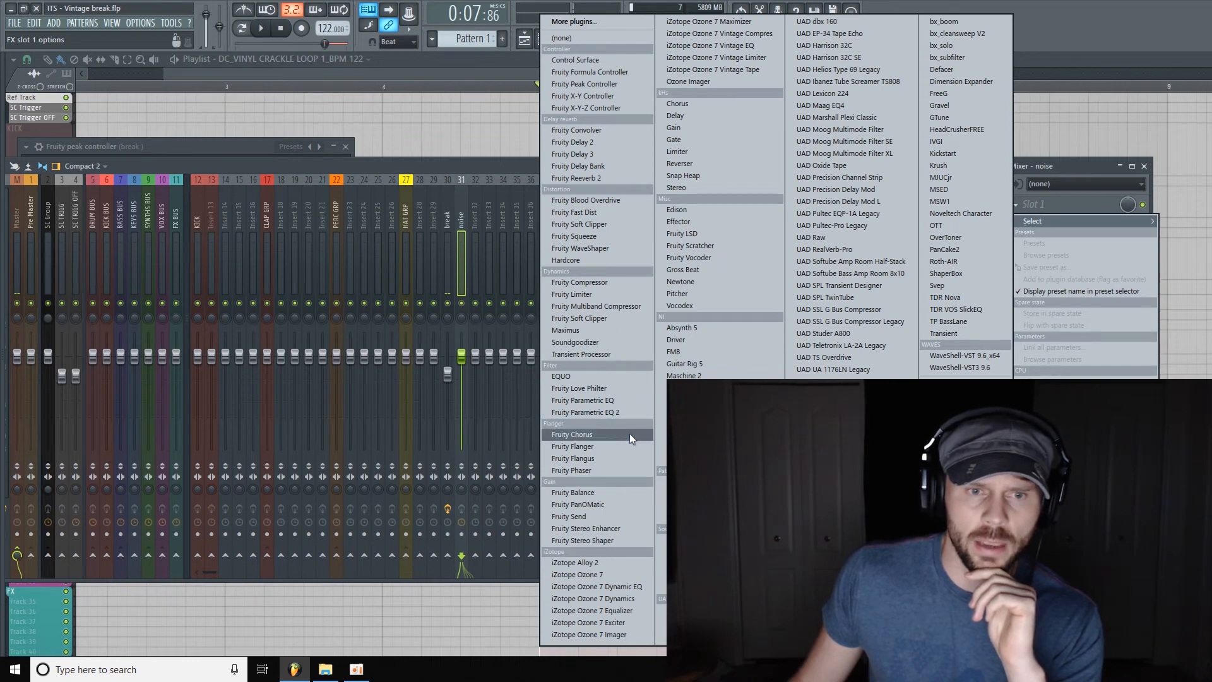
left_click(611, 491)
left_click_drag(596, 108, 709, 143)
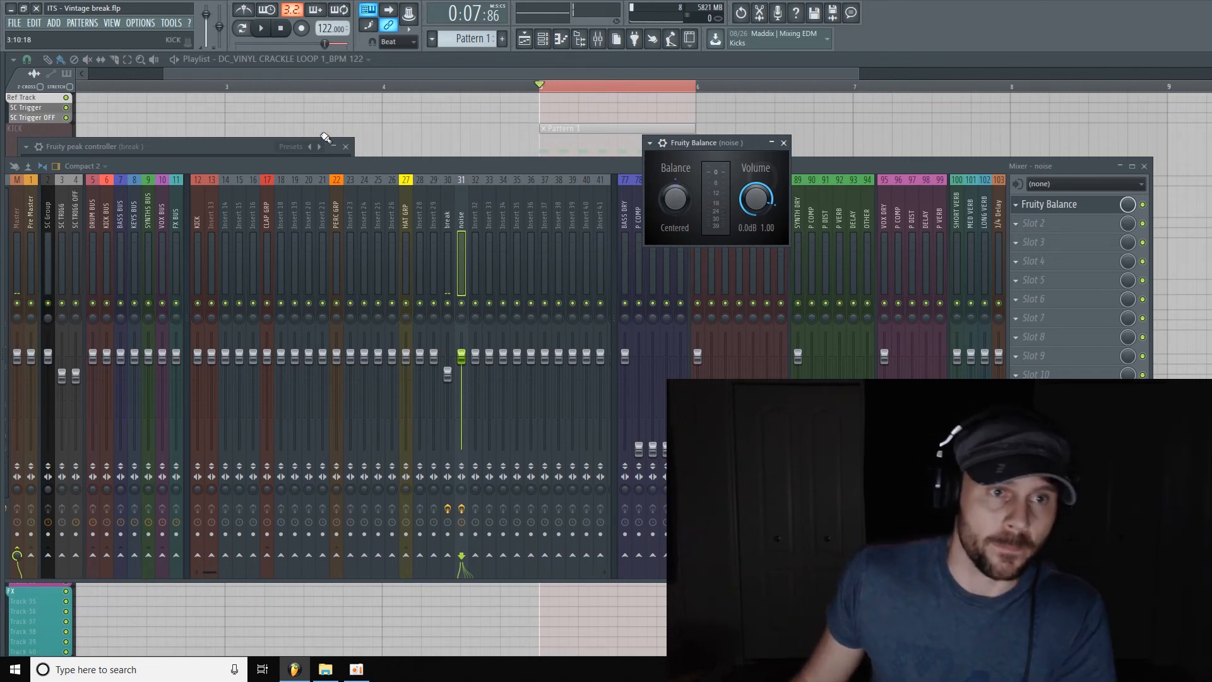
Place both plugin windows side by side and link Fruity Balance's volume to the internal controller Peak ctrl - Peak
left_click(221, 149)
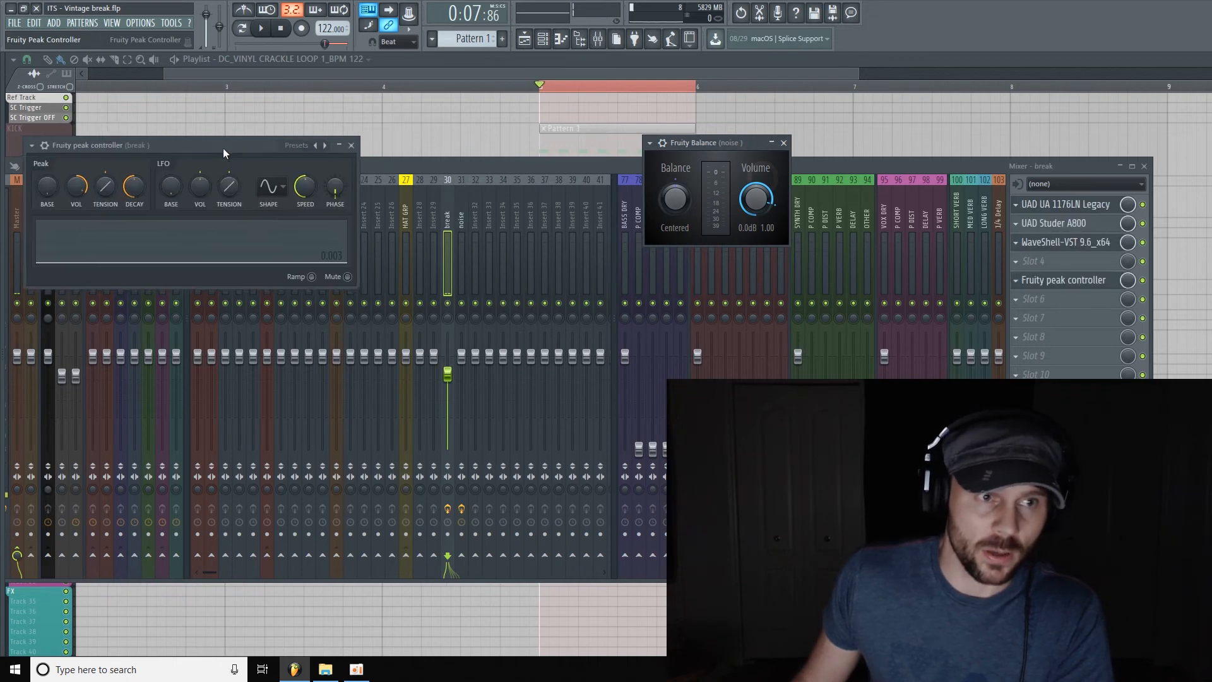
left_click_drag(222, 148, 274, 134)
left_click_drag(740, 145, 625, 158)
left_click_drag(288, 133, 342, 136)
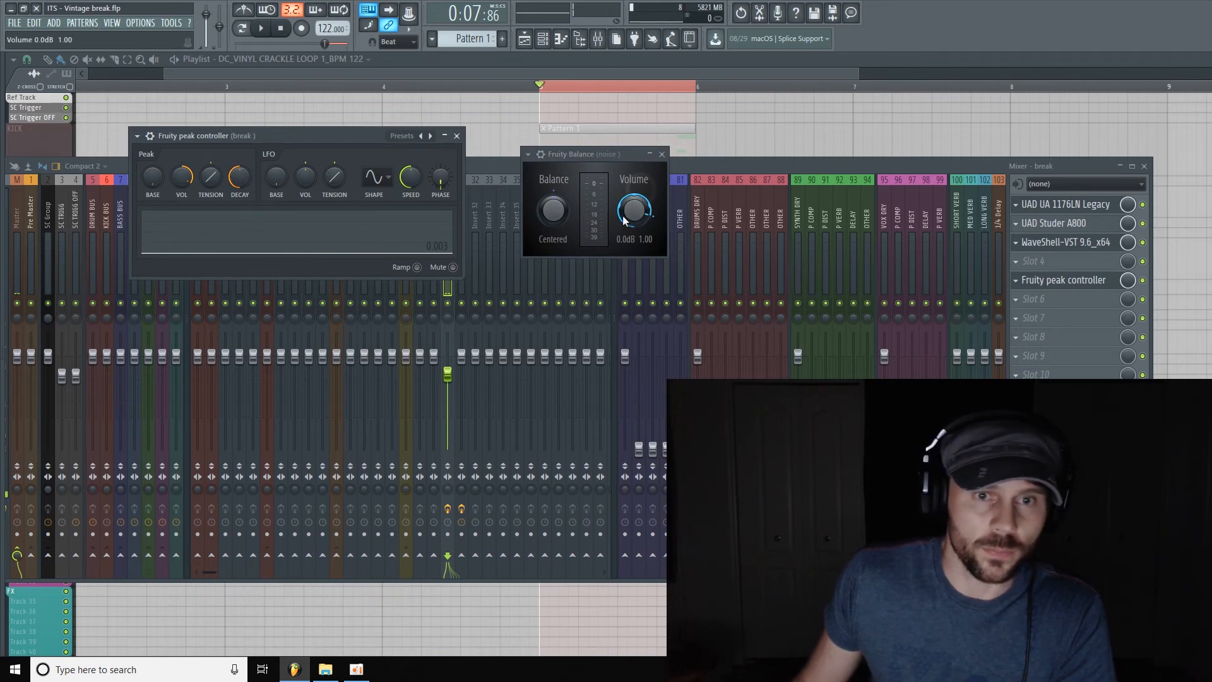
right_click(639, 213)
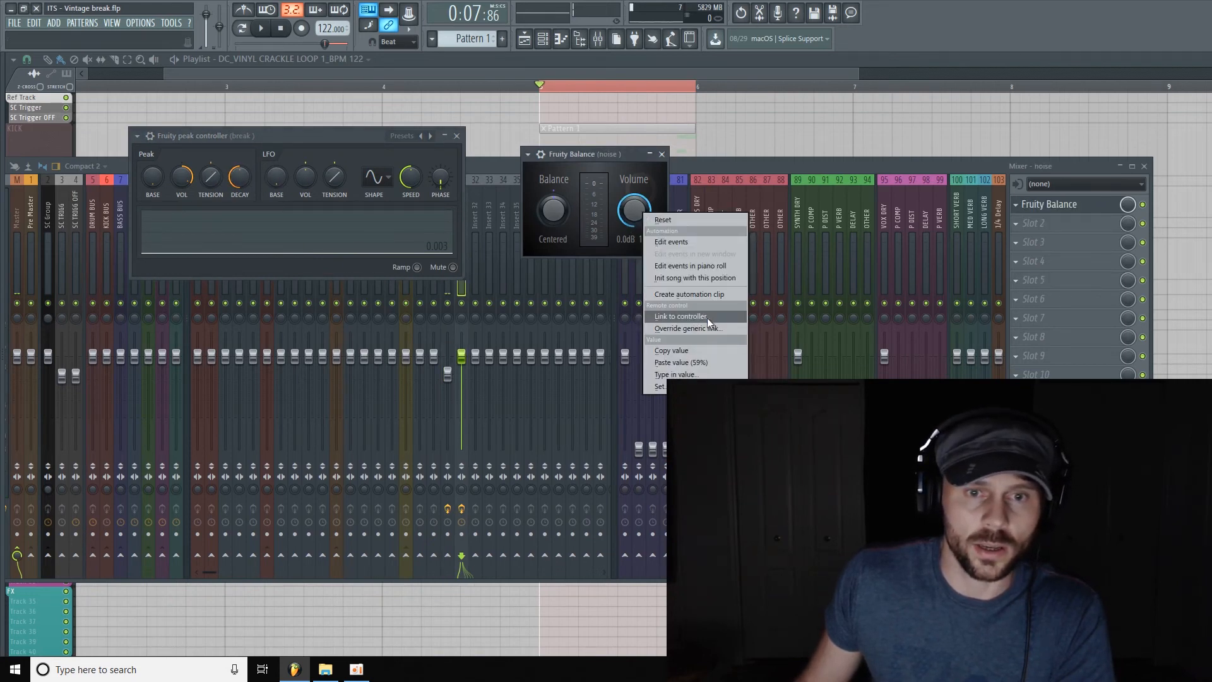
left_click(707, 317)
left_click(849, 305)
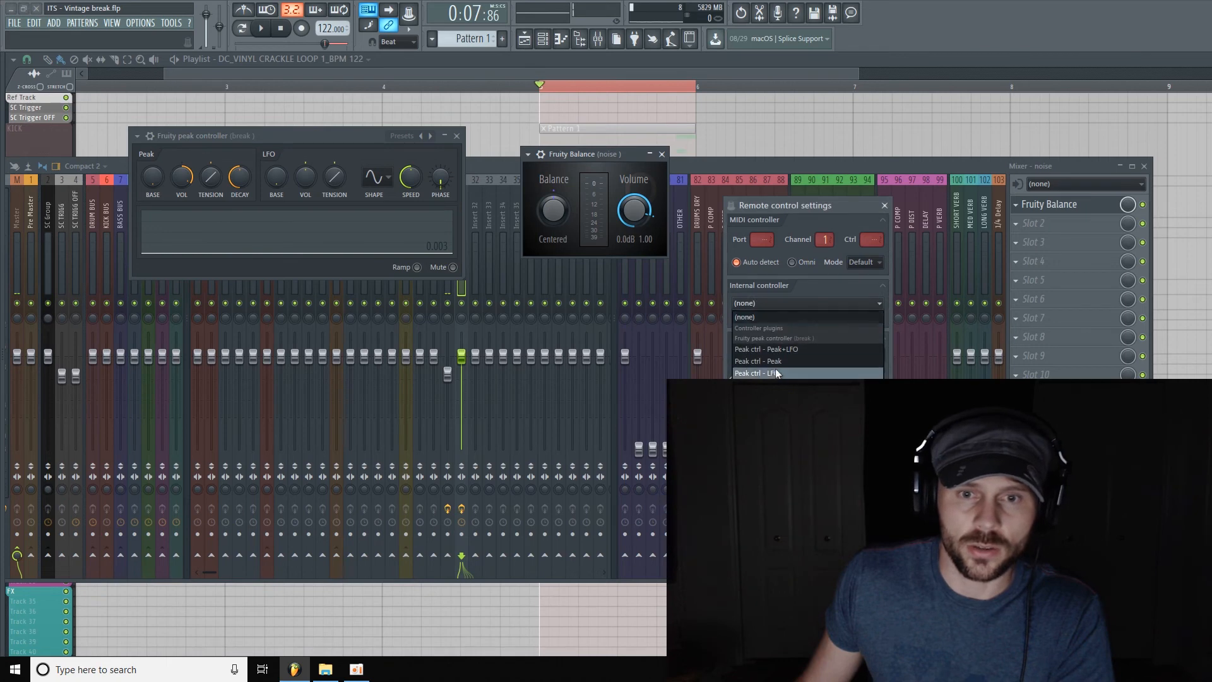
left_click(792, 360)
left_click(864, 409)
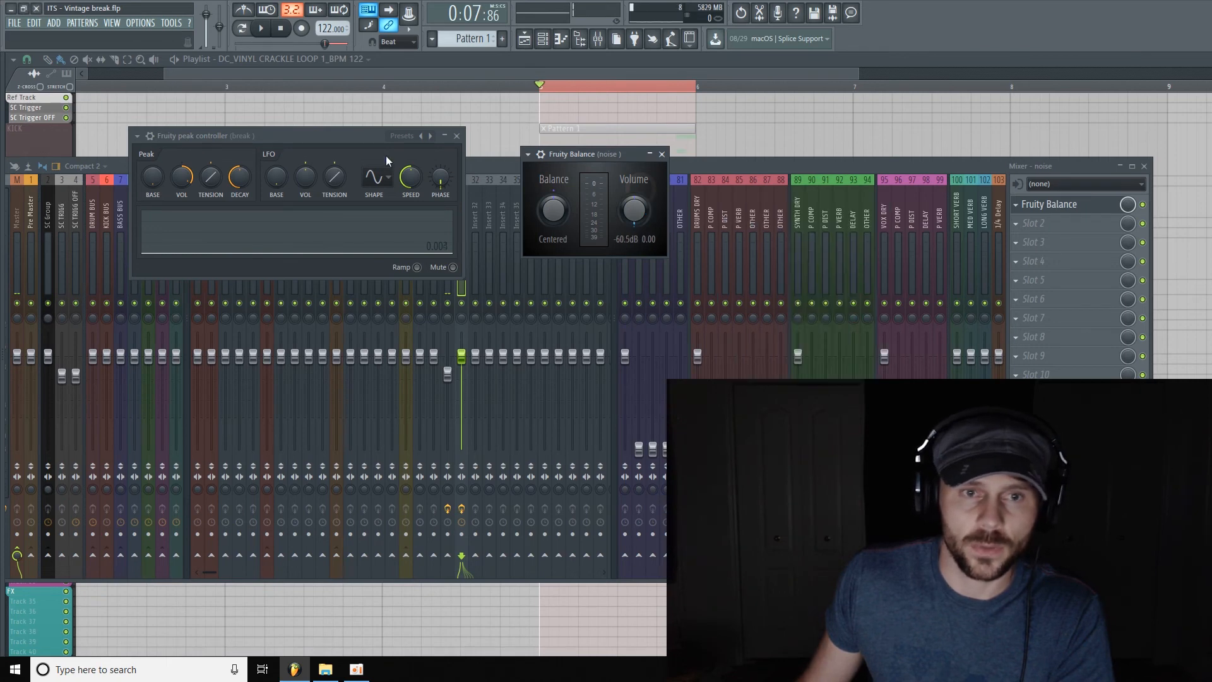
Raise the peak controller's peak base until it outputs about 0.36 during playback, and unmute the KICK track
left_click_drag(338, 131, 345, 134)
left_click_drag(157, 188, 157, 167)
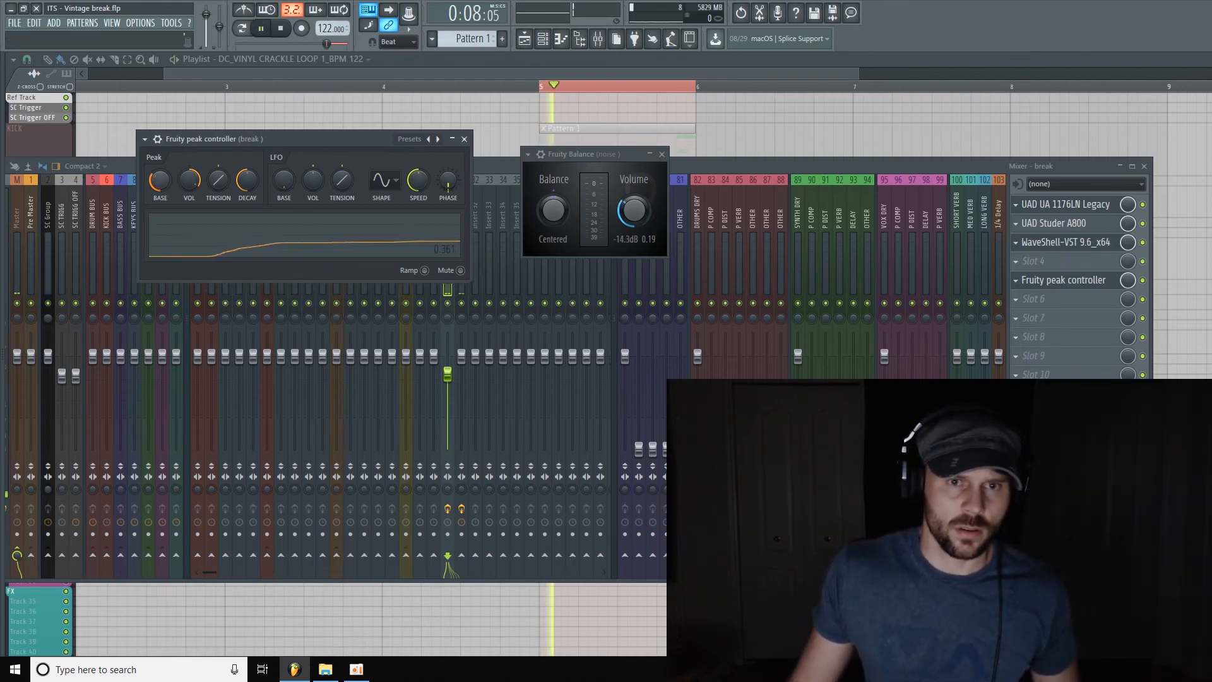
left_click_drag(120, 171, 78, 261)
left_click(66, 171)
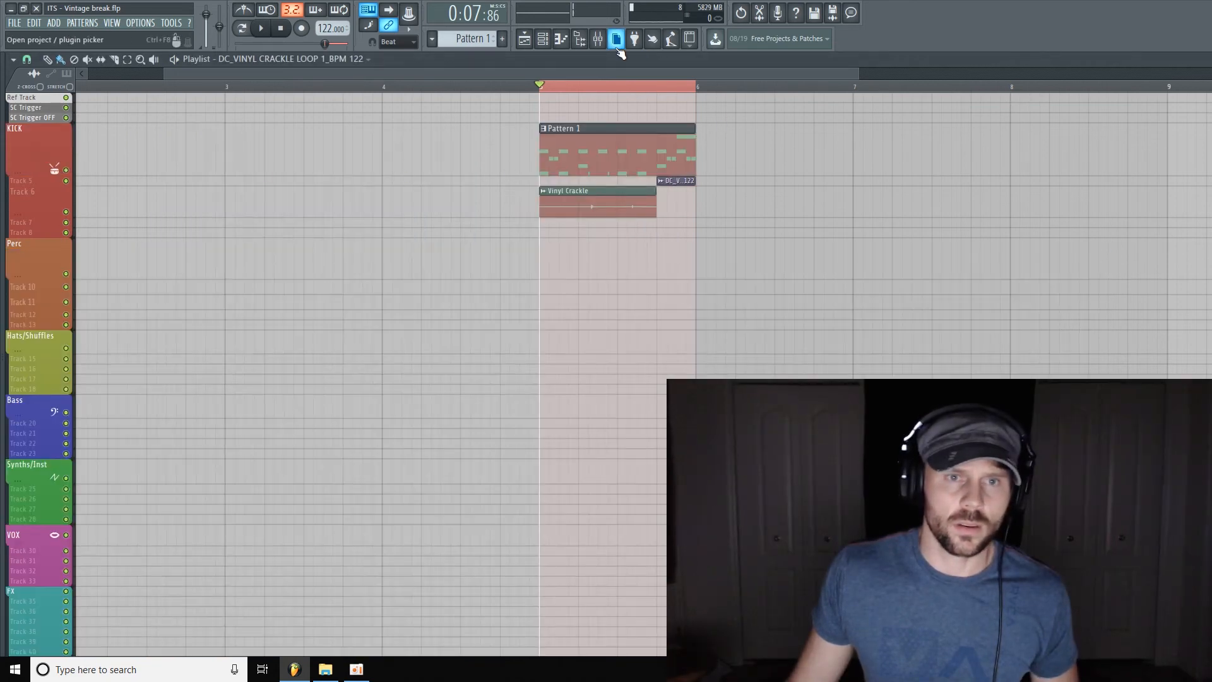
Close the 1176LN window and bring up the break track's peak controller and the noise track's Fruity Balance
left_click(597, 38)
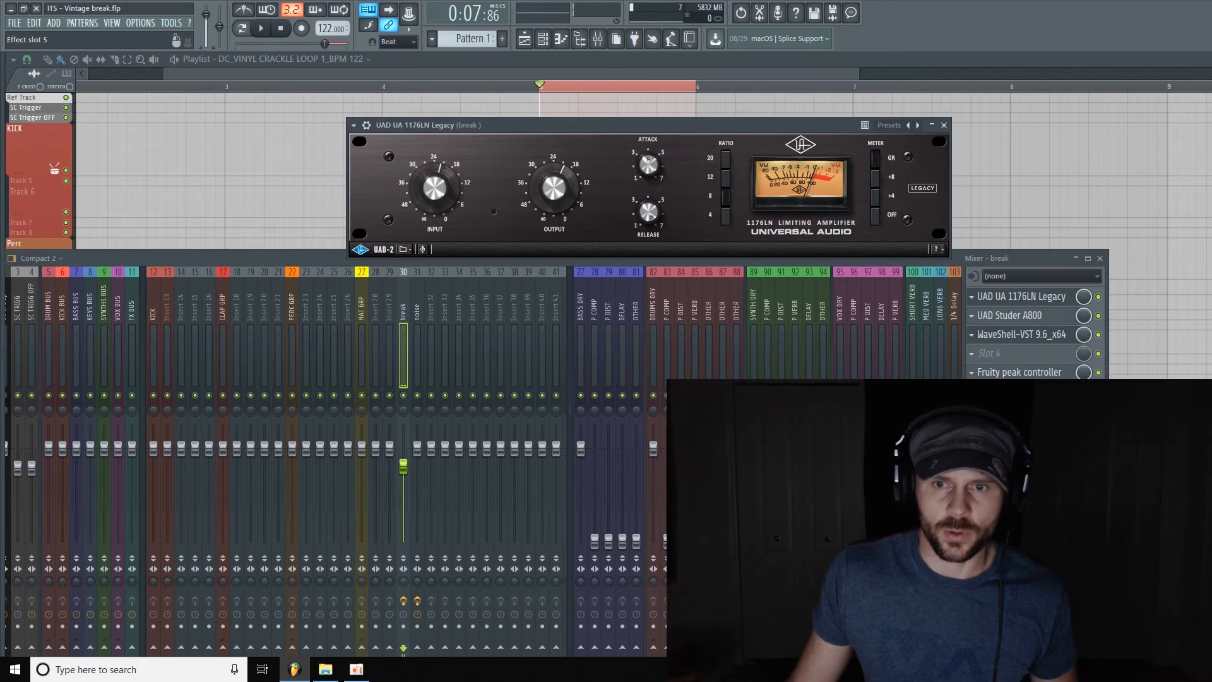
left_click(1019, 372)
left_click(947, 125)
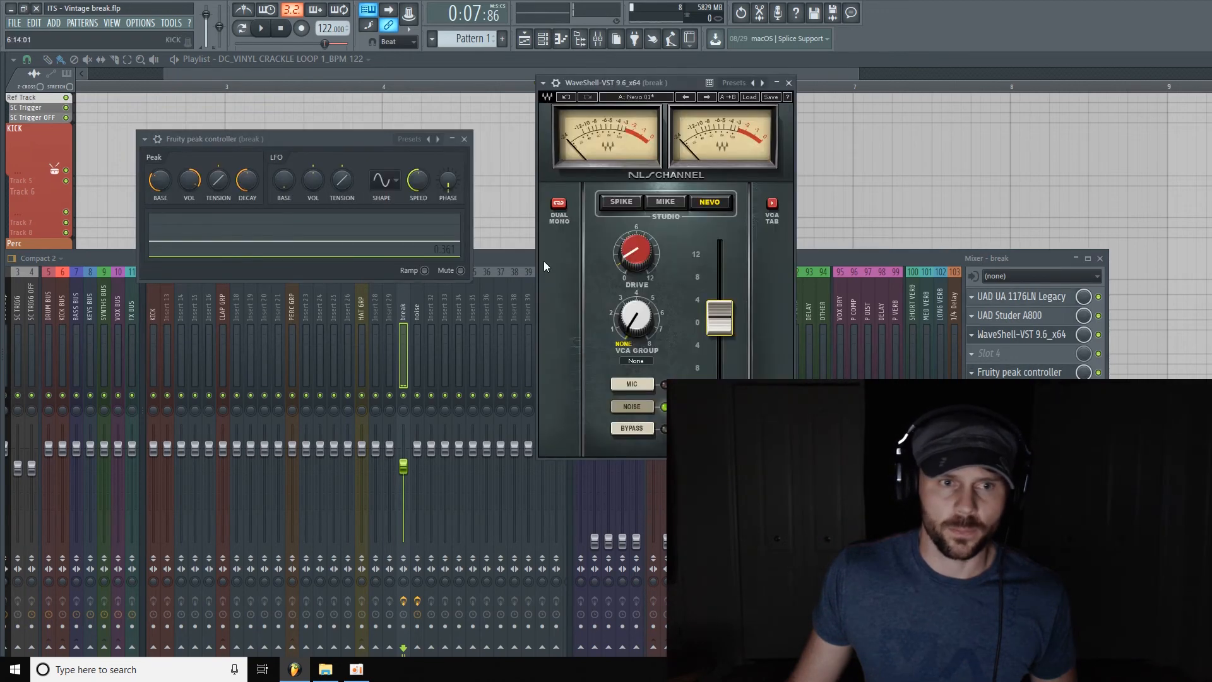
left_click(420, 315)
left_click(1024, 304)
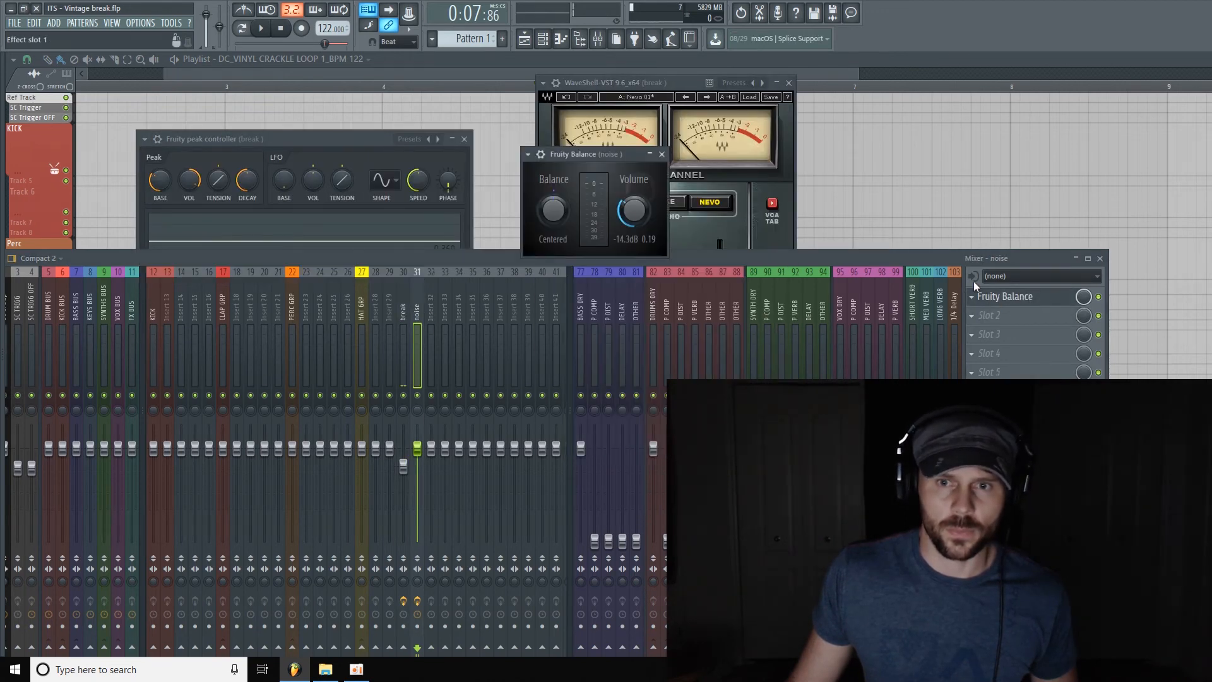
Arrange the Fruity peak controller and Fruity Balance windows side by side above the mixer and start playback
left_click_drag(642, 152, 530, 130)
left_click_drag(360, 149, 349, 120)
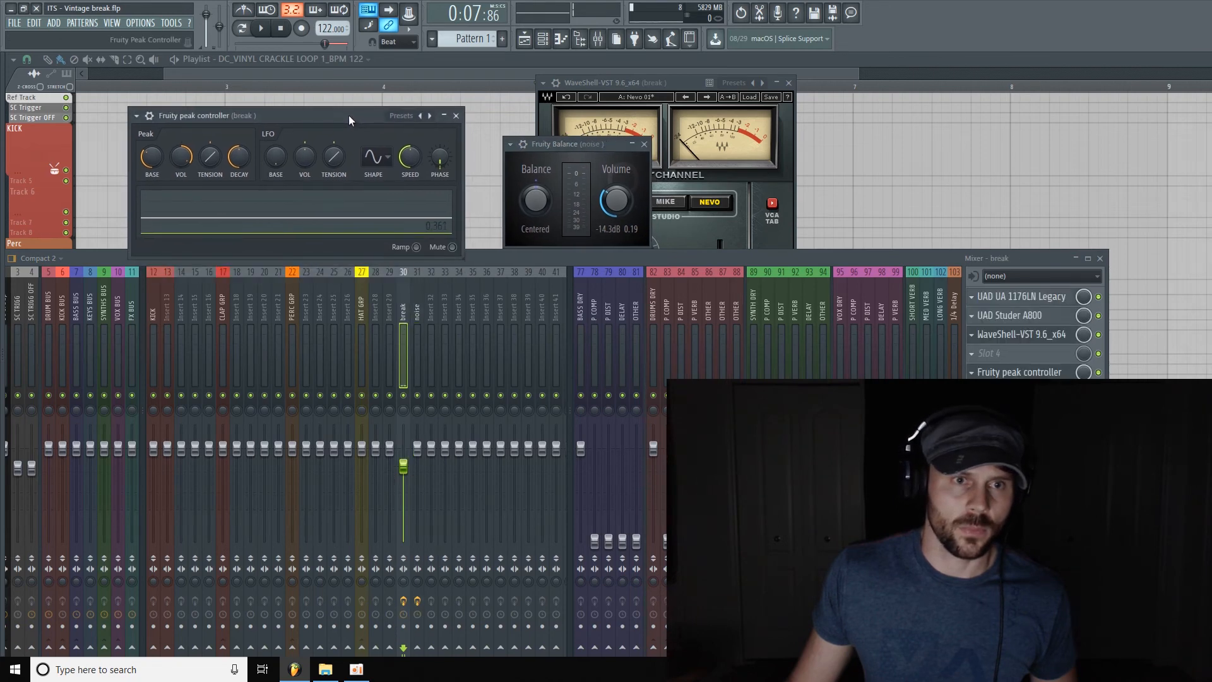
left_click_drag(584, 147, 592, 124)
key("space")
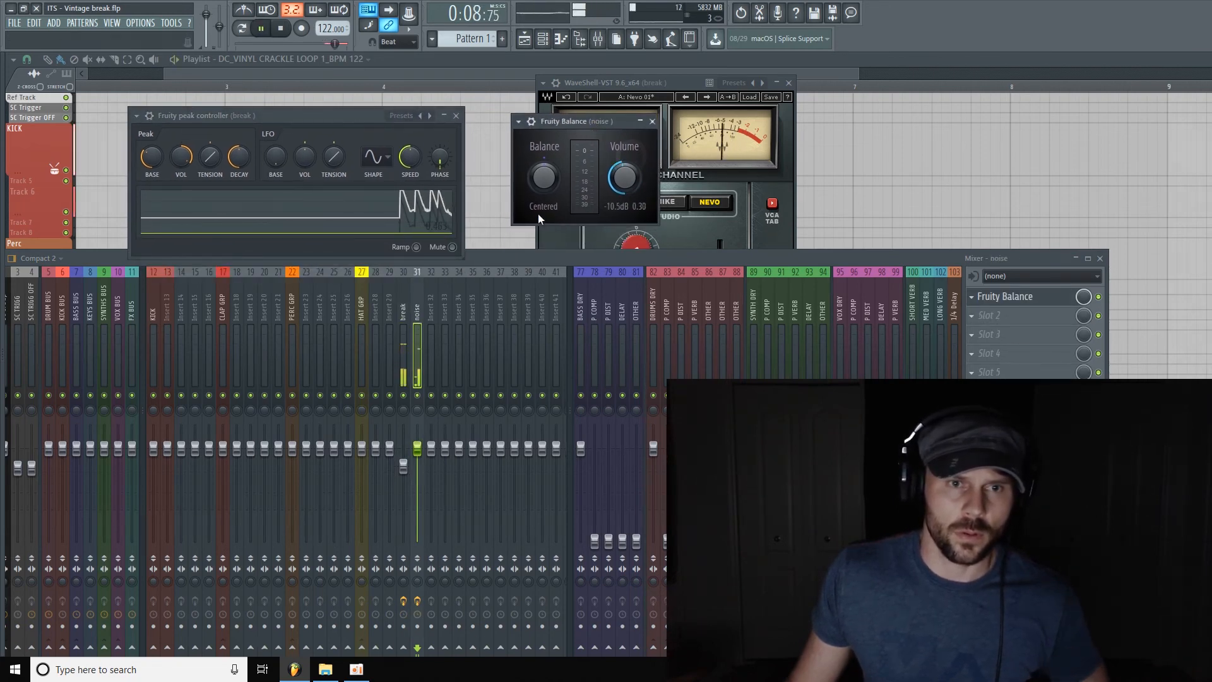
Fine-tune the peak controller's peak base and volume during playback, and pan the noise track slightly off centre
left_click(258, 140)
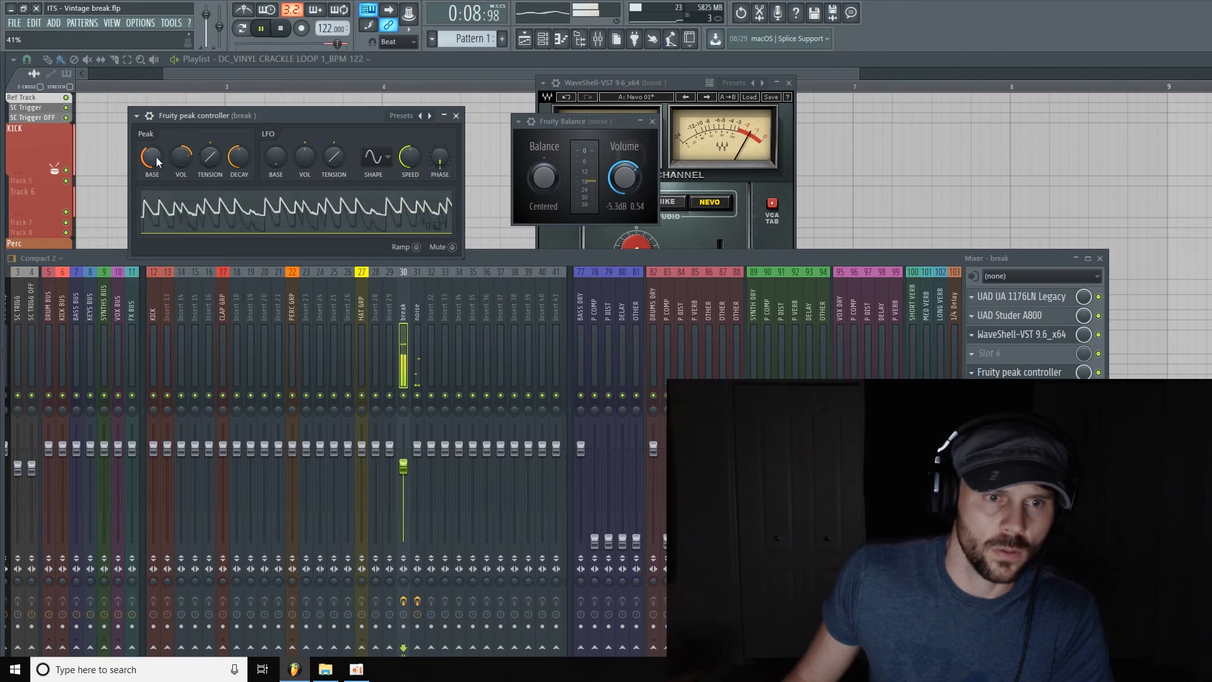
left_click(419, 415)
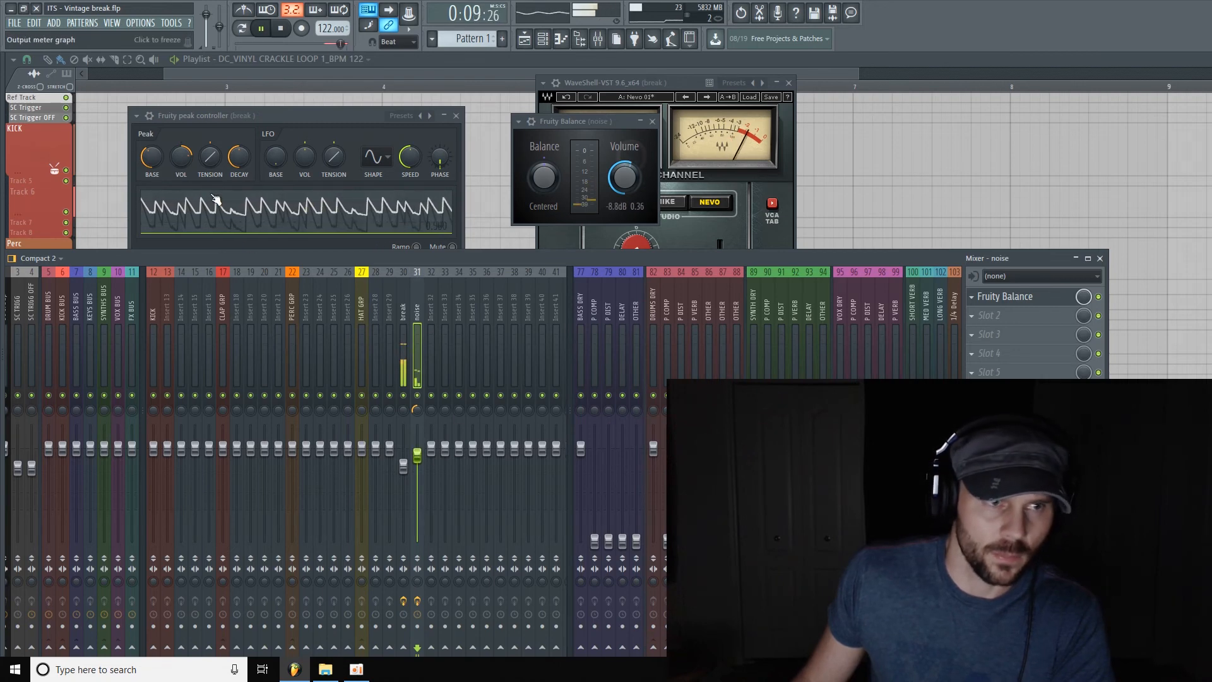
left_click(184, 171)
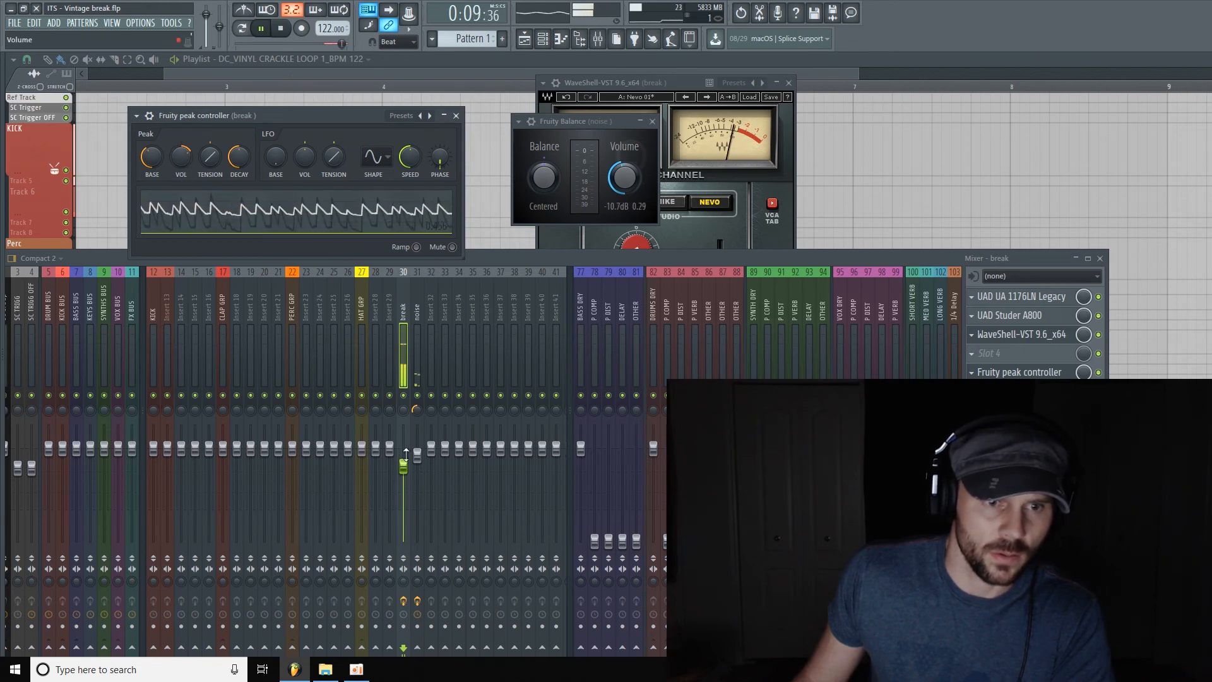
Lower the noise track's fader to about -5.2 dB and unmute the break track to audition both together
left_click_drag(422, 461, 418, 478)
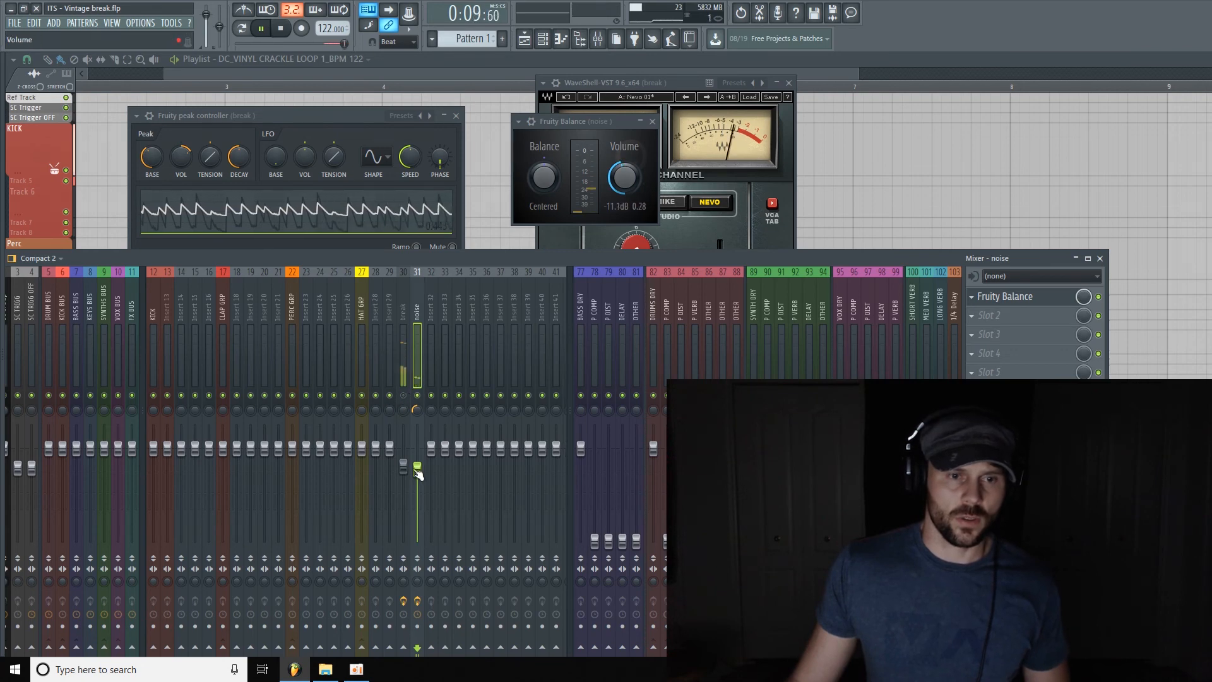
left_click_drag(415, 470, 415, 472)
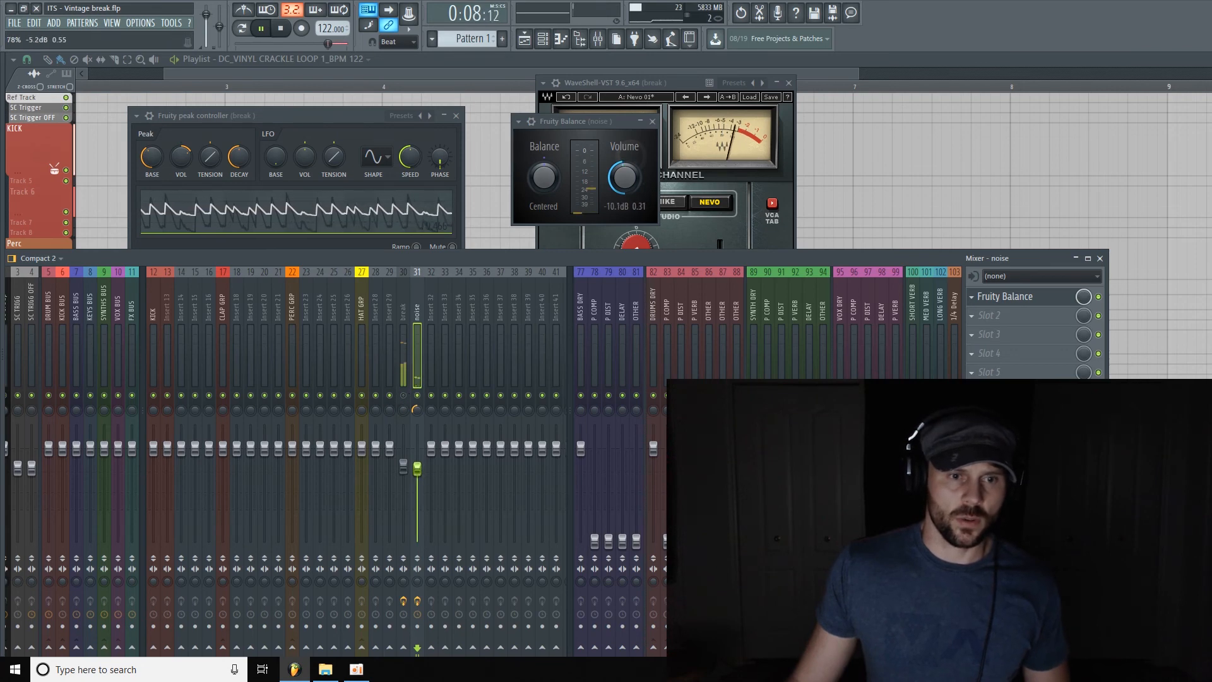
left_click(404, 396)
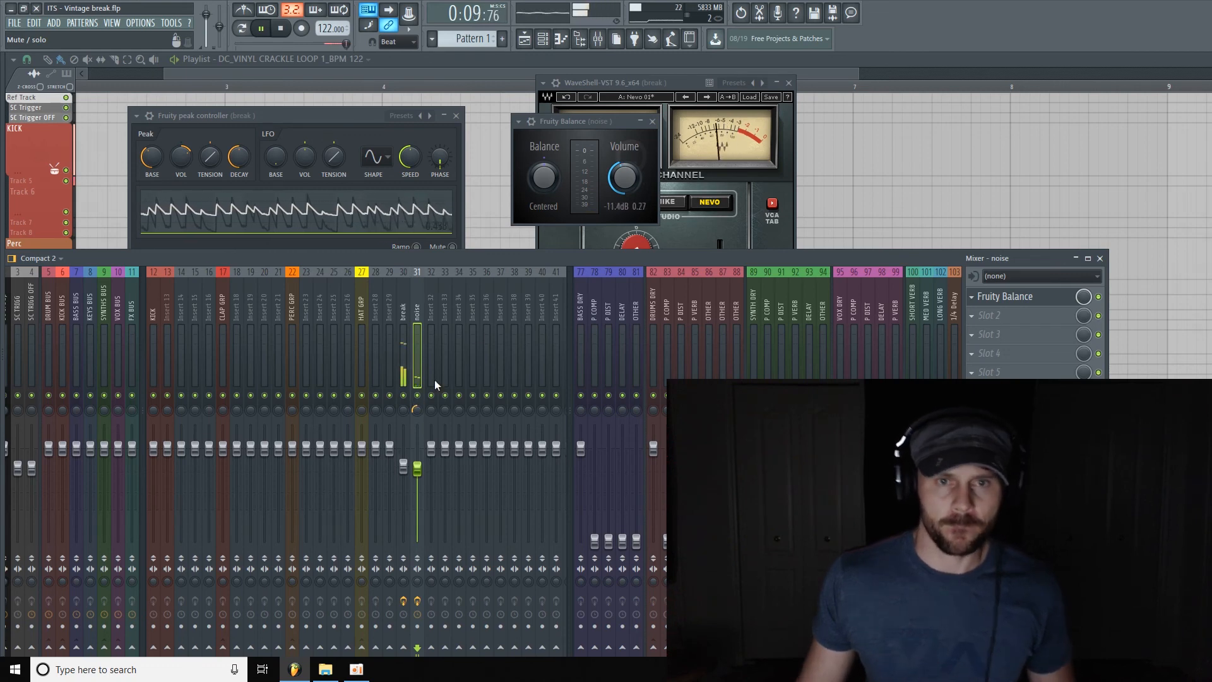
left_click_drag(518, 205, 520, 202)
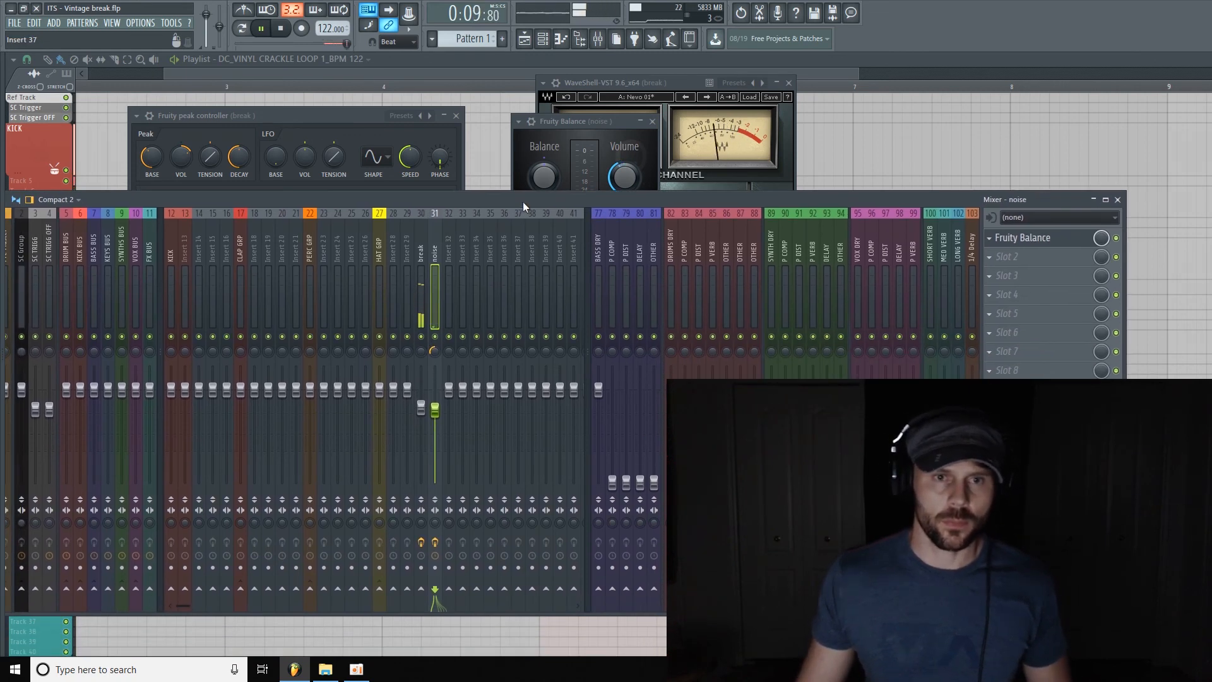
key("space")
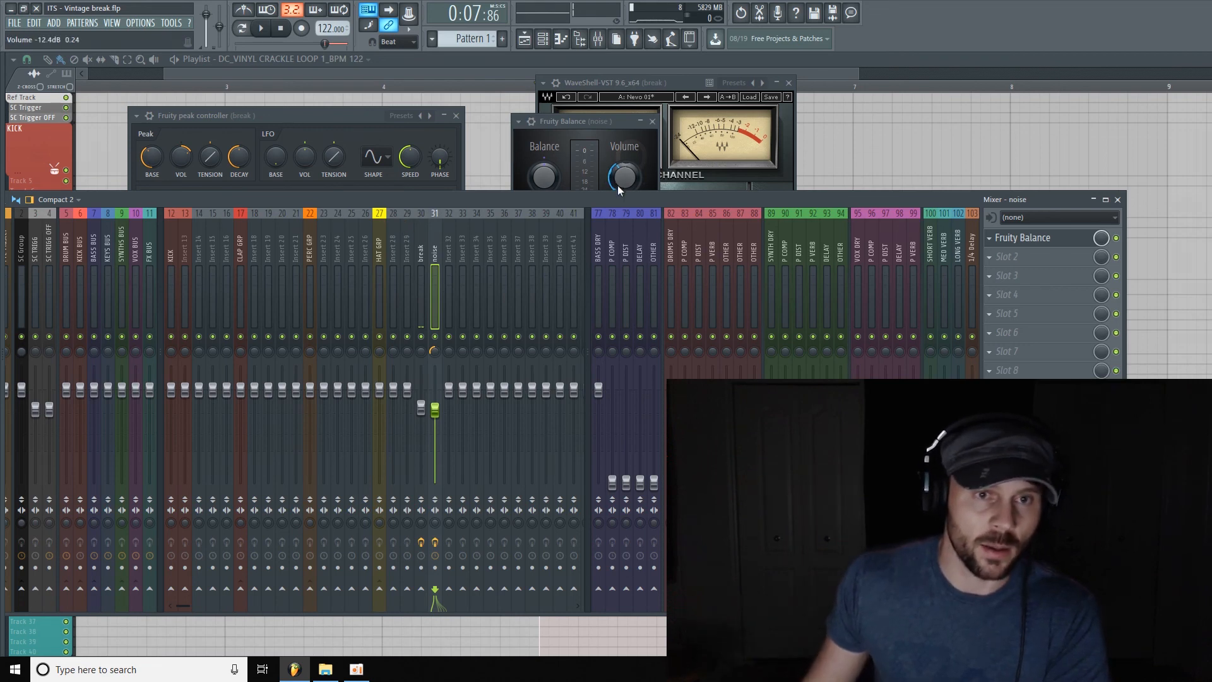
View the Kontakt 5 channel's Studio Drummer Garage Kit from the channel rack, and return to the mixer's break track
left_click(546, 40)
left_click(886, 200)
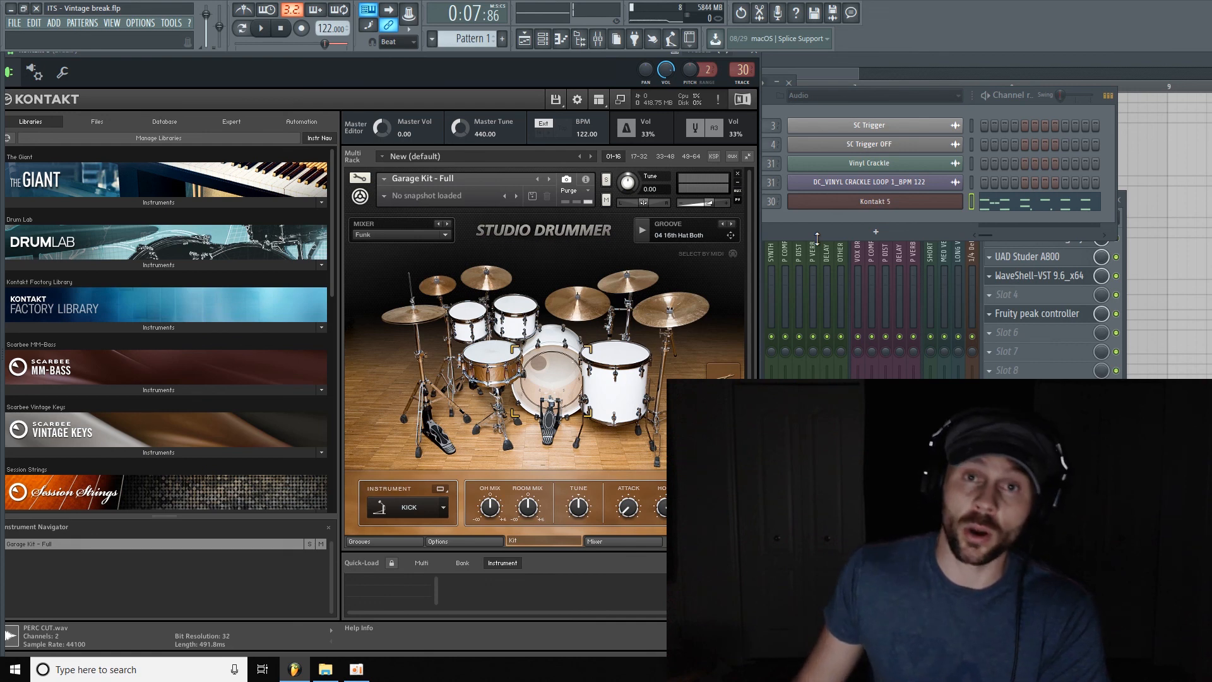
left_click_drag(627, 55, 590, 79)
left_click(718, 72)
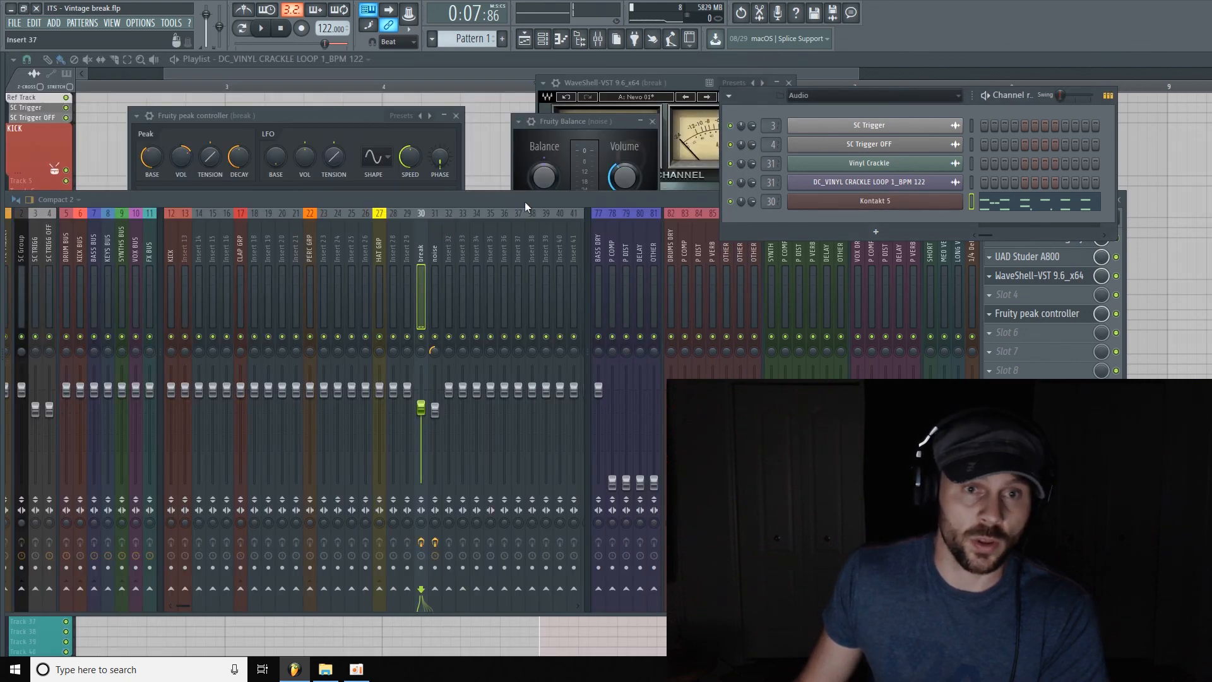
left_click_drag(525, 202, 531, 117)
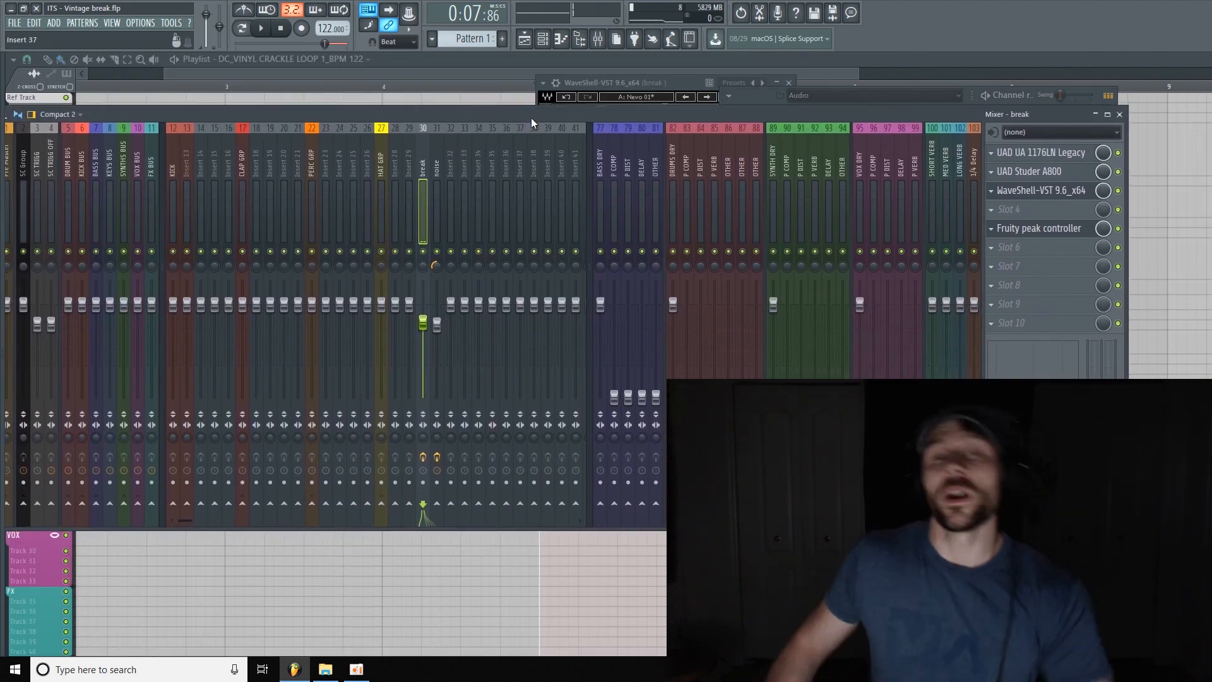